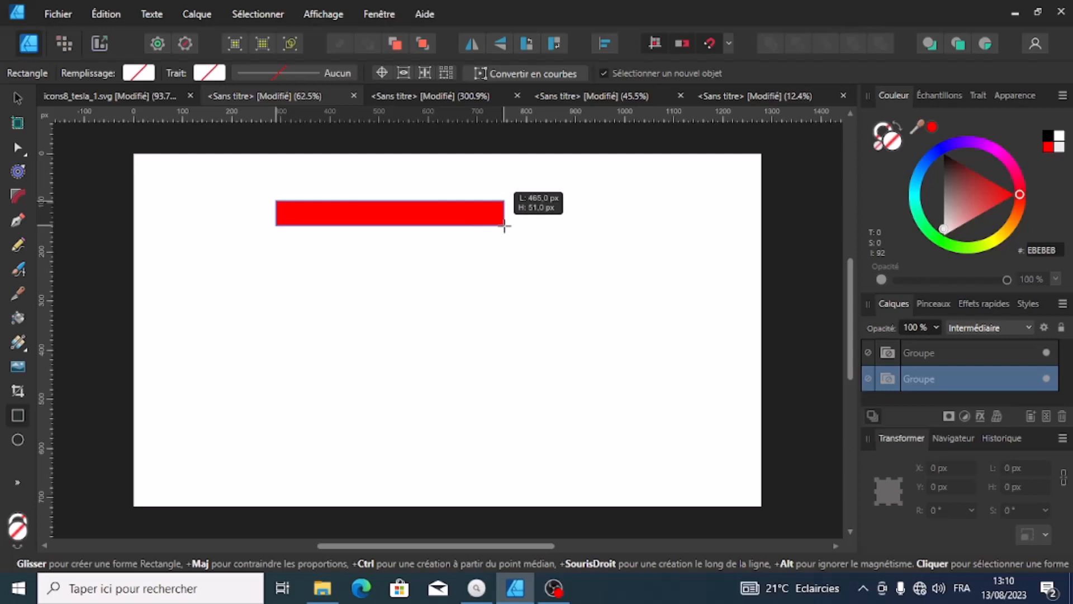
Draw a red rectangle about 473 × 59 px near the page's upper part and place a copy directly beneath it at Y 186 px
{"action": "left_click_drag", "start_coordinate": [505, 226], "coordinate": [509, 231]}
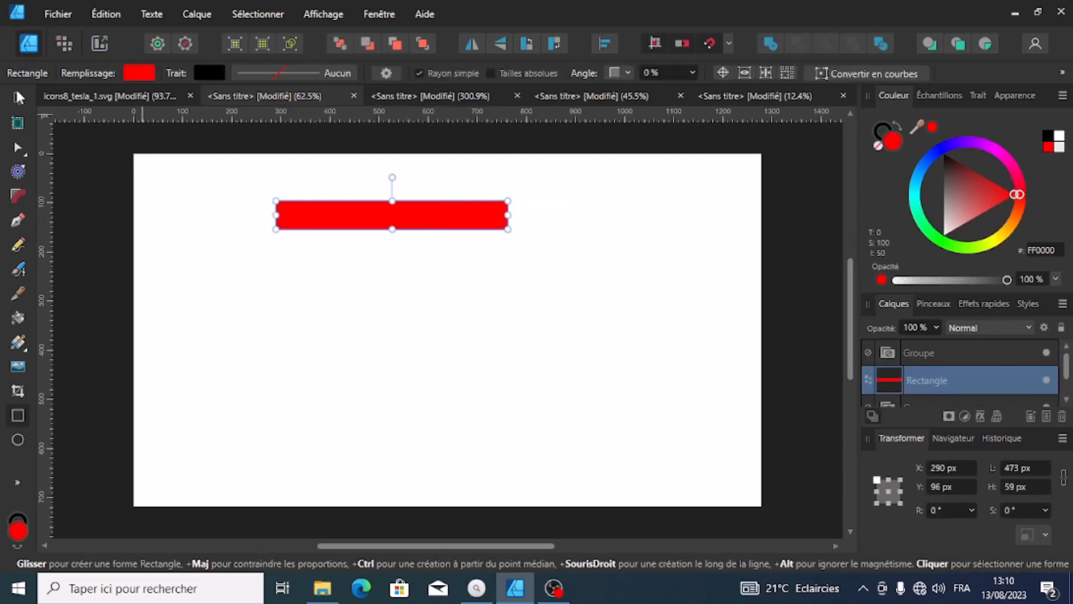
{"action": "left_click", "coordinate": [17, 95]}
{"action": "left_click", "coordinate": [364, 271]}
{"action": "left_click", "coordinate": [389, 216]}
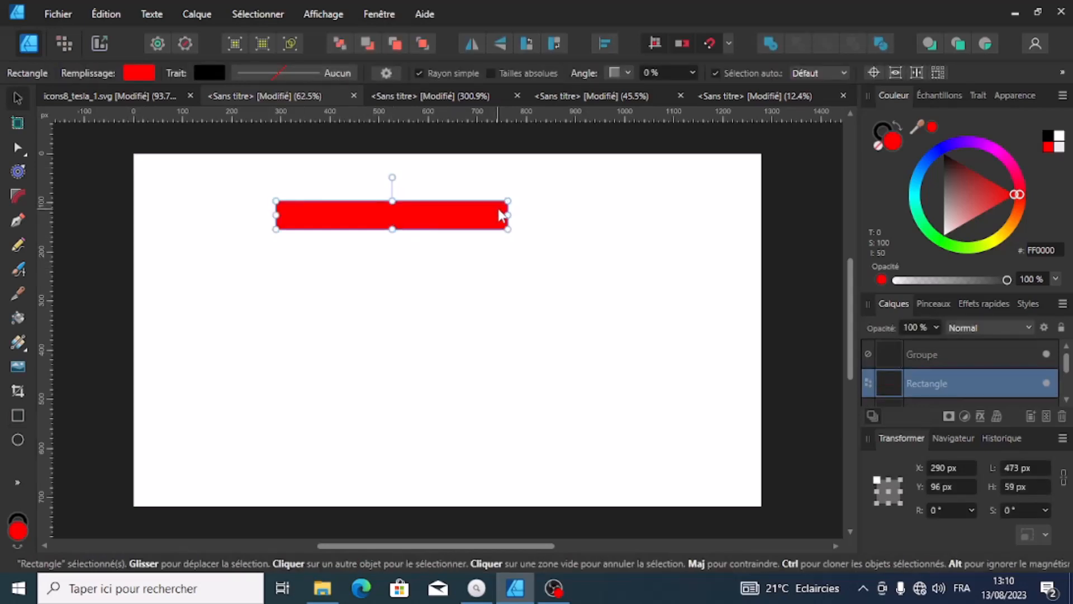
{"action": "scroll", "coordinate": [470, 201], "scroll_direction": "up", "scroll_amount": 1}
{"action": "left_click_drag", "start_coordinate": [414, 242], "coordinate": [414, 285]}
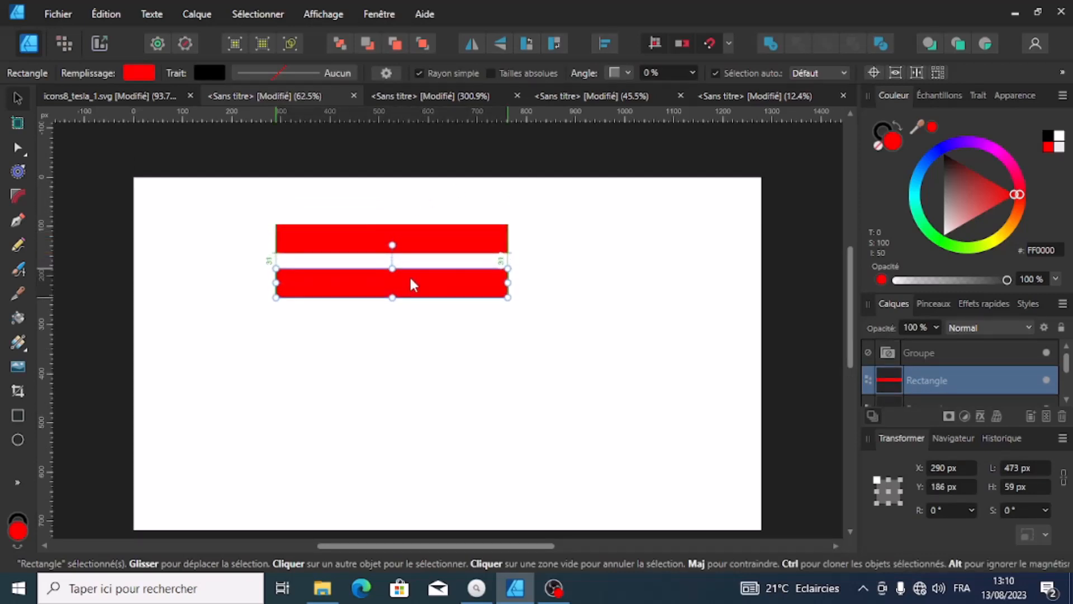
{"action": "left_click", "coordinate": [567, 264]}
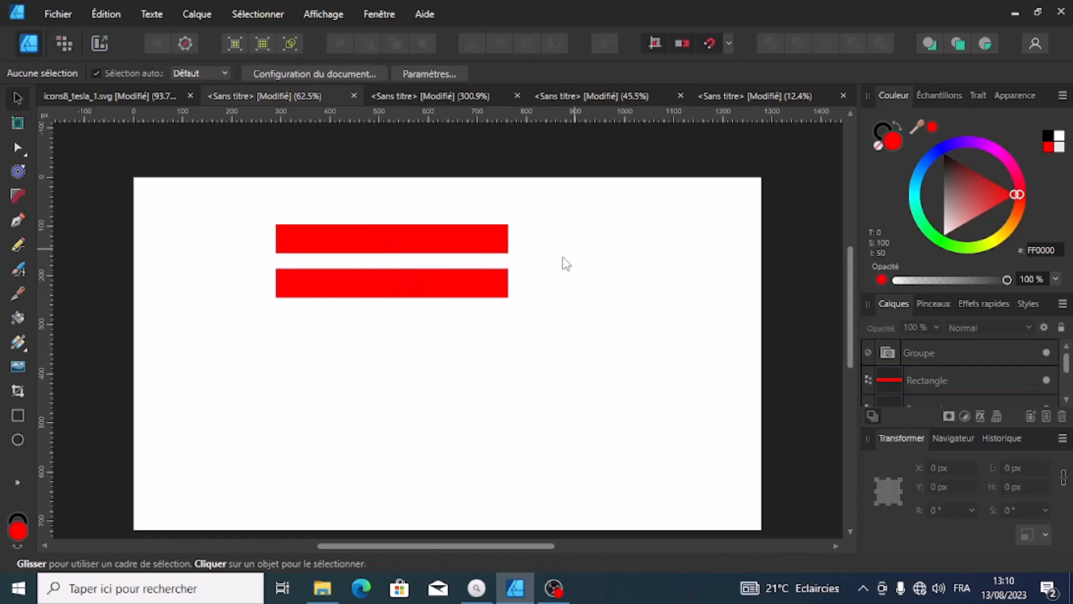
Try to align the two red rectangles on their vertical middles
{"action": "left_click", "coordinate": [468, 292]}
{"action": "left_click", "coordinate": [283, 233]}
{"action": "left_click_drag", "start_coordinate": [234, 177], "coordinate": [626, 335]}
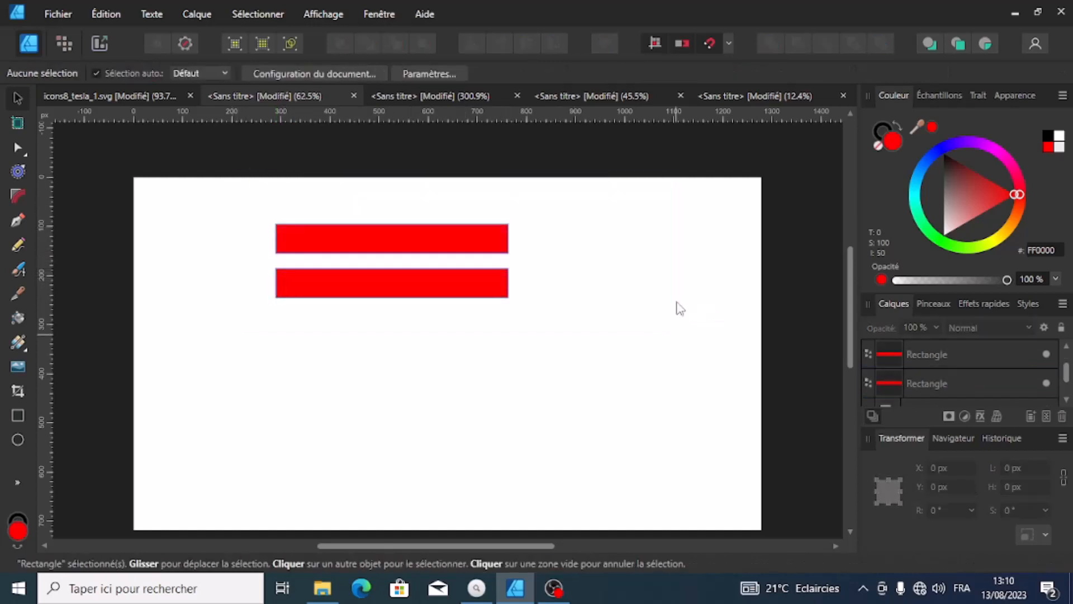
{"action": "left_click_drag", "start_coordinate": [680, 308], "coordinate": [676, 302]}
{"action": "left_click", "coordinate": [618, 72]}
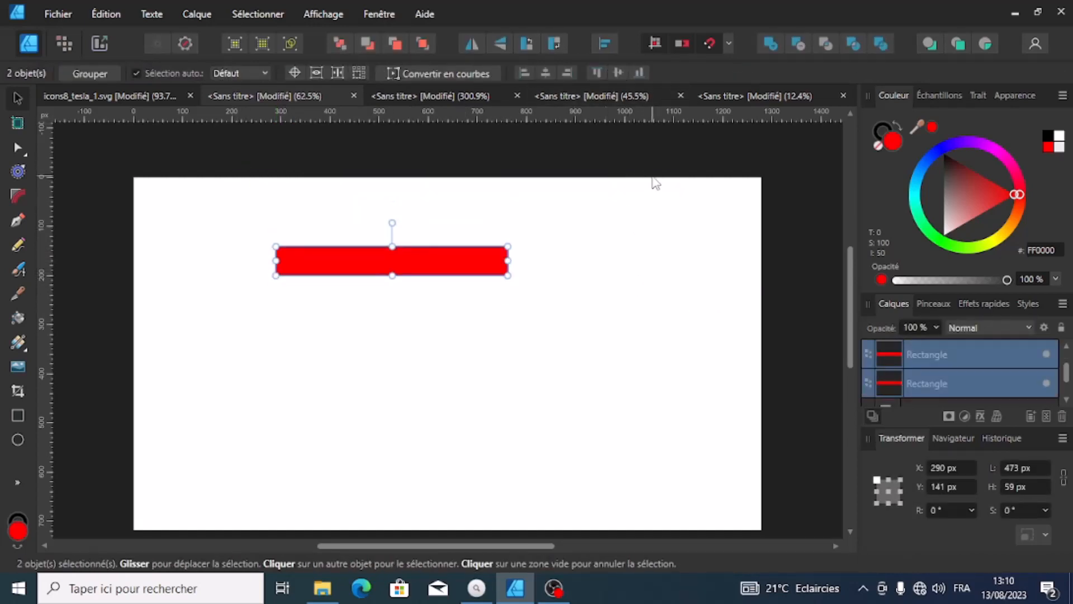
{"action": "key", "text": "ctrl+z"}
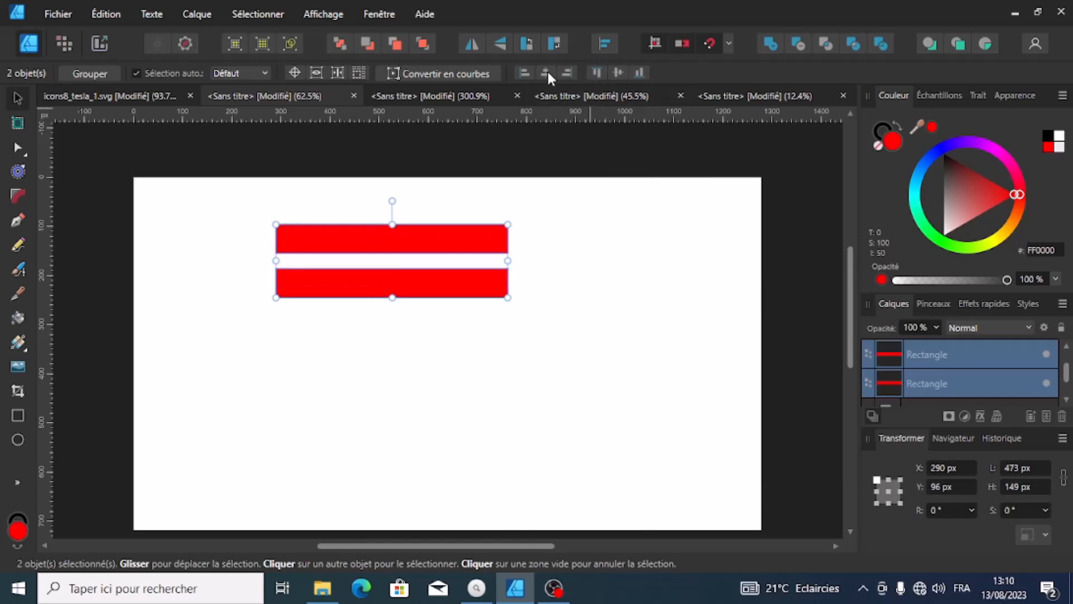
{"action": "left_click", "coordinate": [590, 211]}
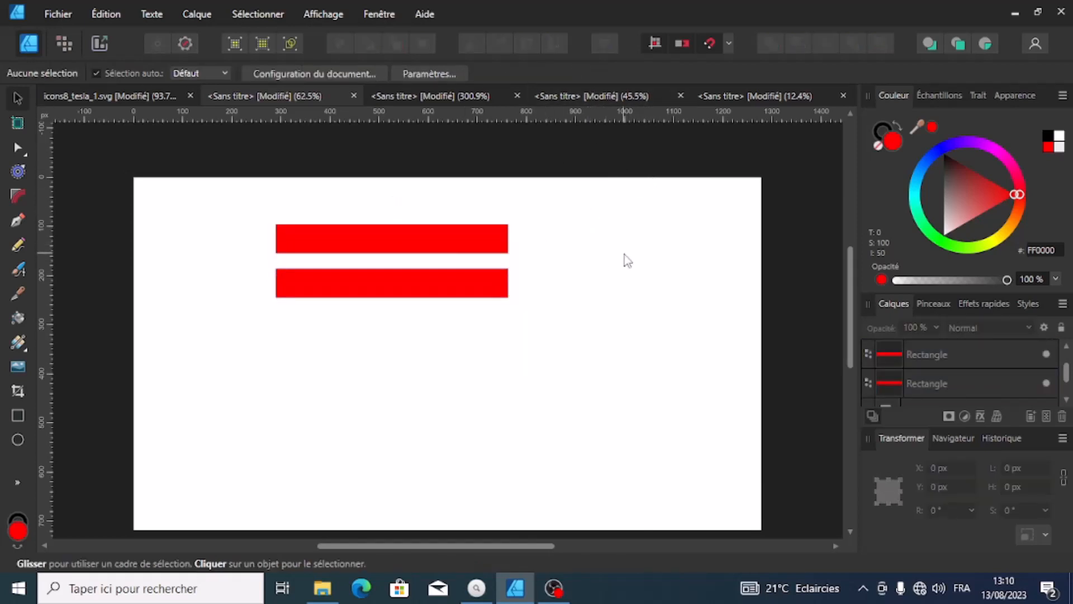
Reduce the upper red rectangle's height to about 43 px from its upper edge
{"action": "left_click", "coordinate": [431, 239]}
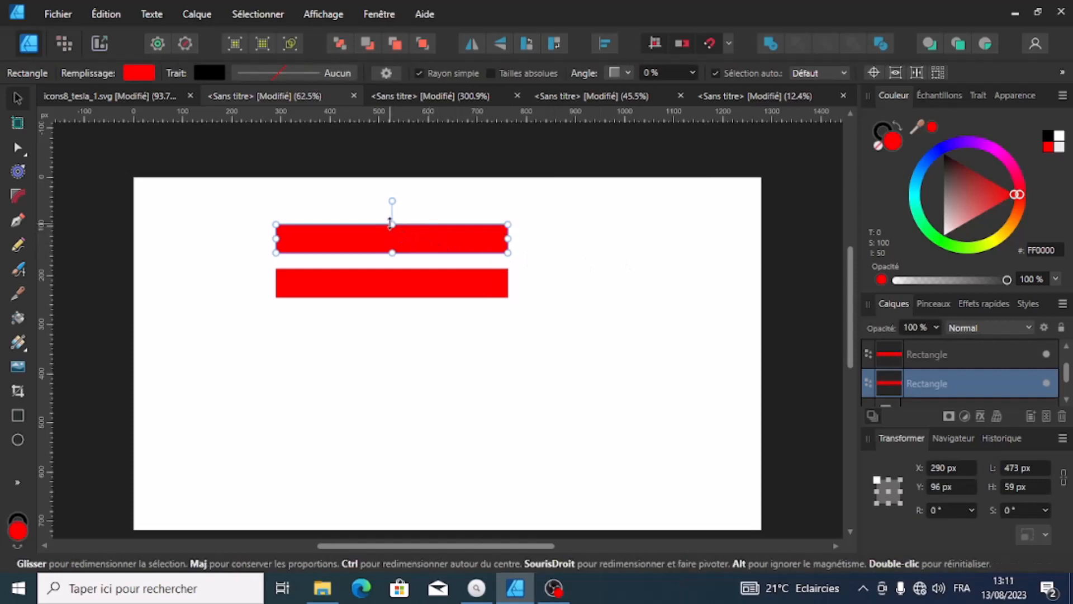
{"action": "left_click_drag", "start_coordinate": [392, 225], "coordinate": [392, 231]}
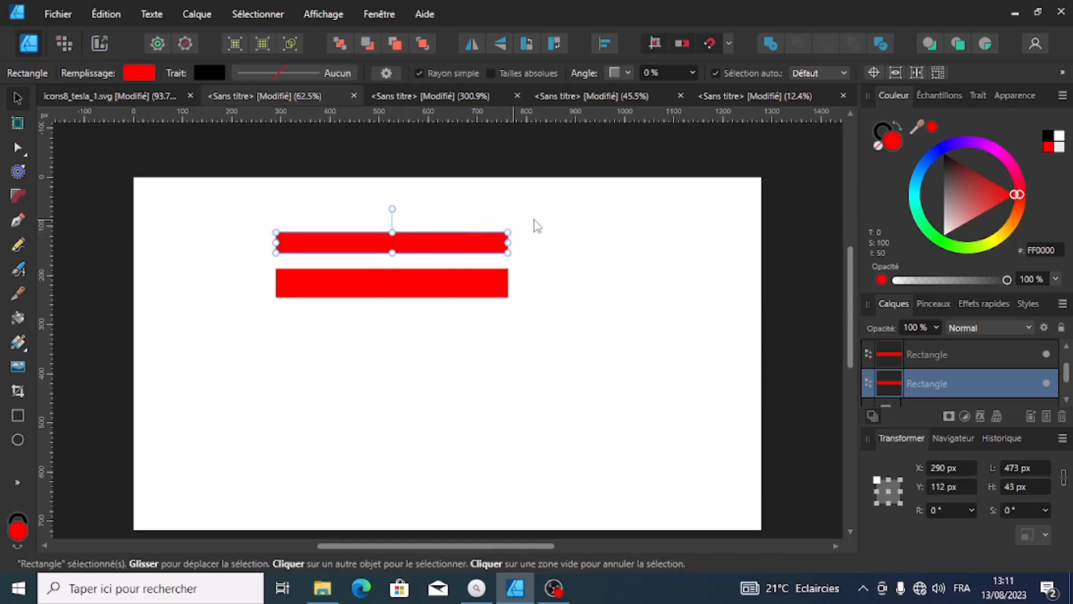
{"action": "left_click", "coordinate": [595, 226]}
Examine the Tesla logo in the icons8_tesla_1.svg document, undoing the last triangle move, and return to the rectangle drawing
{"action": "left_click", "coordinate": [453, 288]}
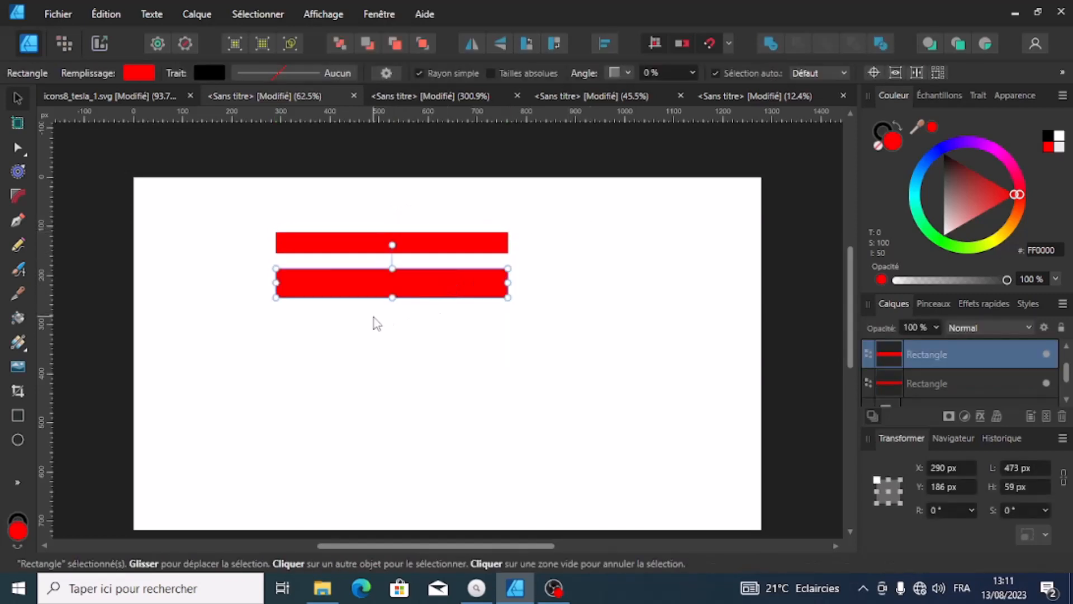
{"action": "left_click", "coordinate": [162, 97]}
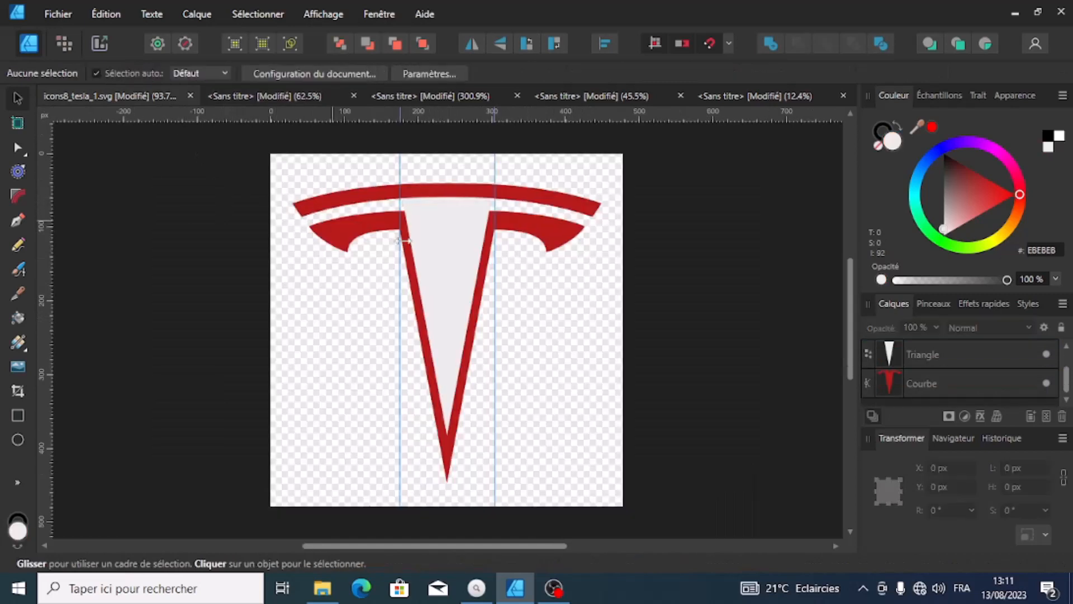
{"action": "key", "text": "ctrl+z"}
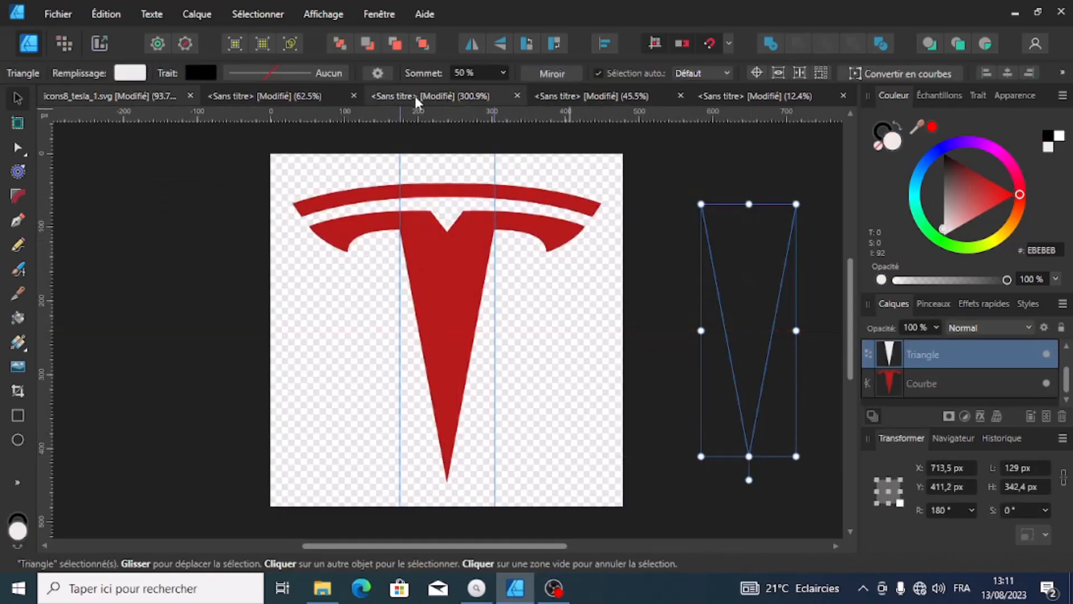
{"action": "left_click", "coordinate": [264, 96]}
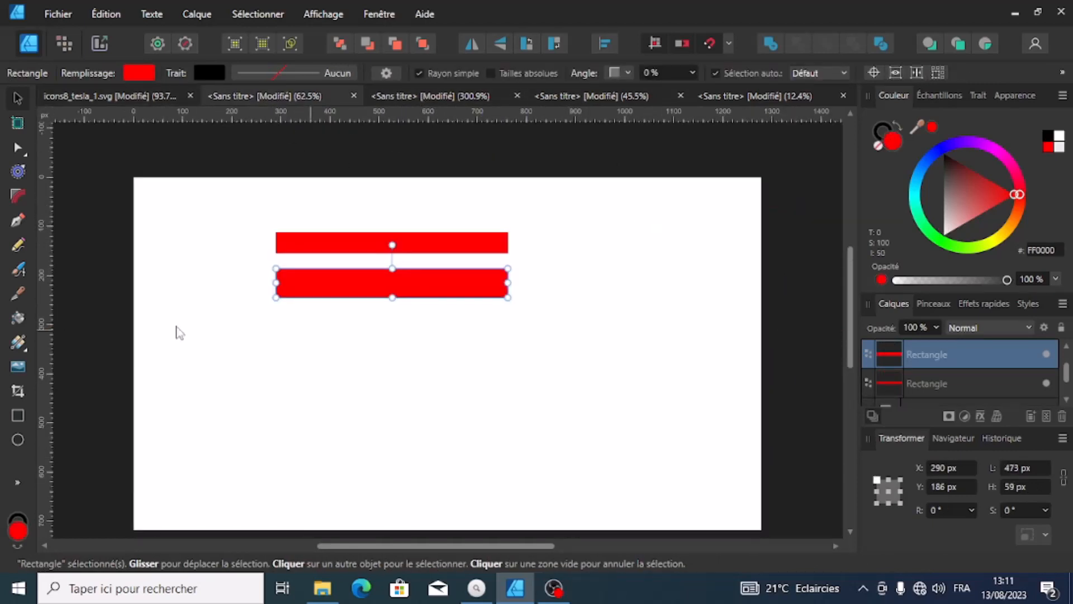
Draw a rounded rectangle about 350 × 64 px below the two red bars
{"action": "left_click", "coordinate": [13, 482]}
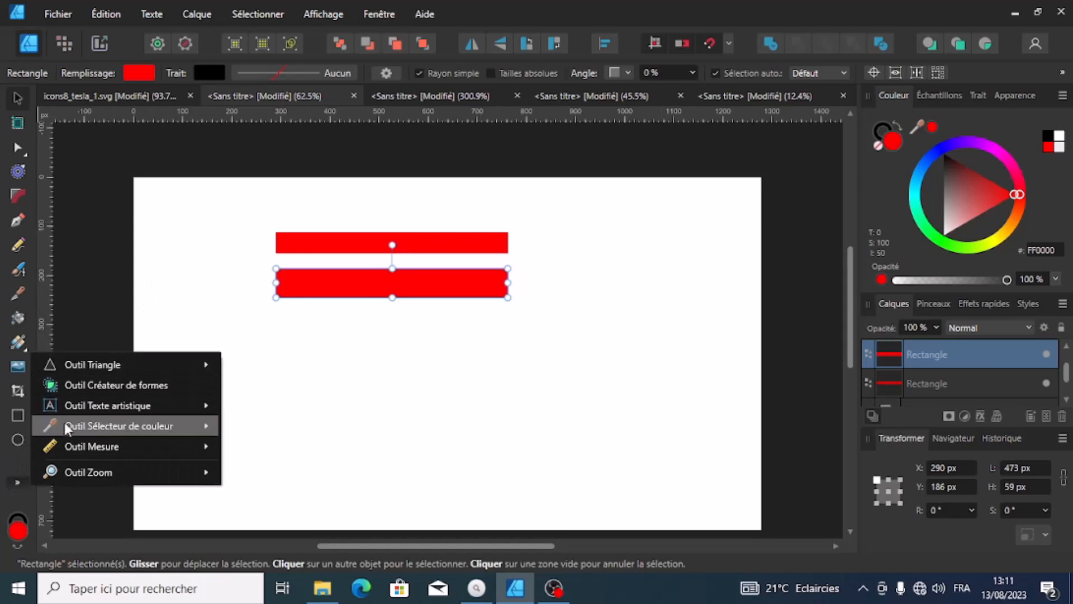
{"action": "mouse_move", "coordinate": [66, 431]}
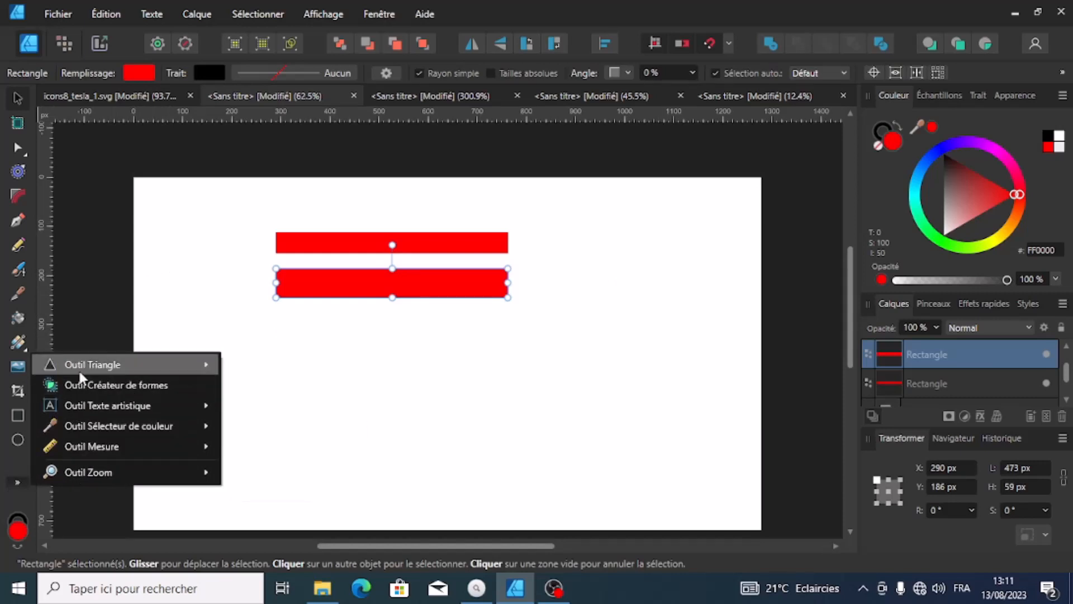
{"action": "mouse_move", "coordinate": [80, 372]}
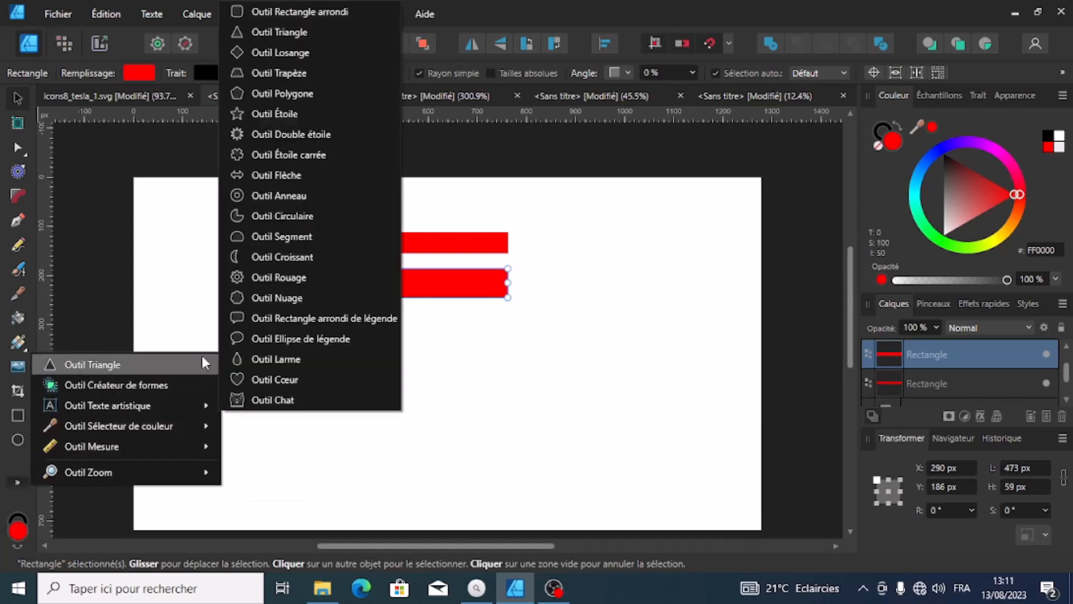
{"action": "left_click", "coordinate": [285, 17]}
{"action": "left_click_drag", "start_coordinate": [322, 366], "coordinate": [495, 394]}
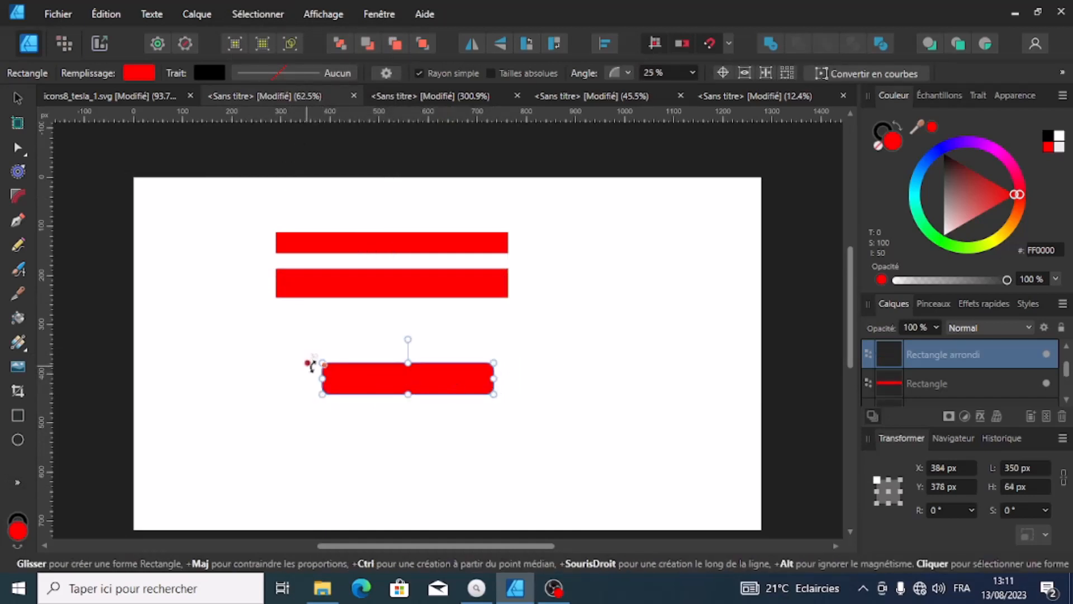
Round the new rectangle's corners to 50 % and shrink it to about 326 × 45 px
{"action": "left_click_drag", "start_coordinate": [322, 365], "coordinate": [348, 385]}
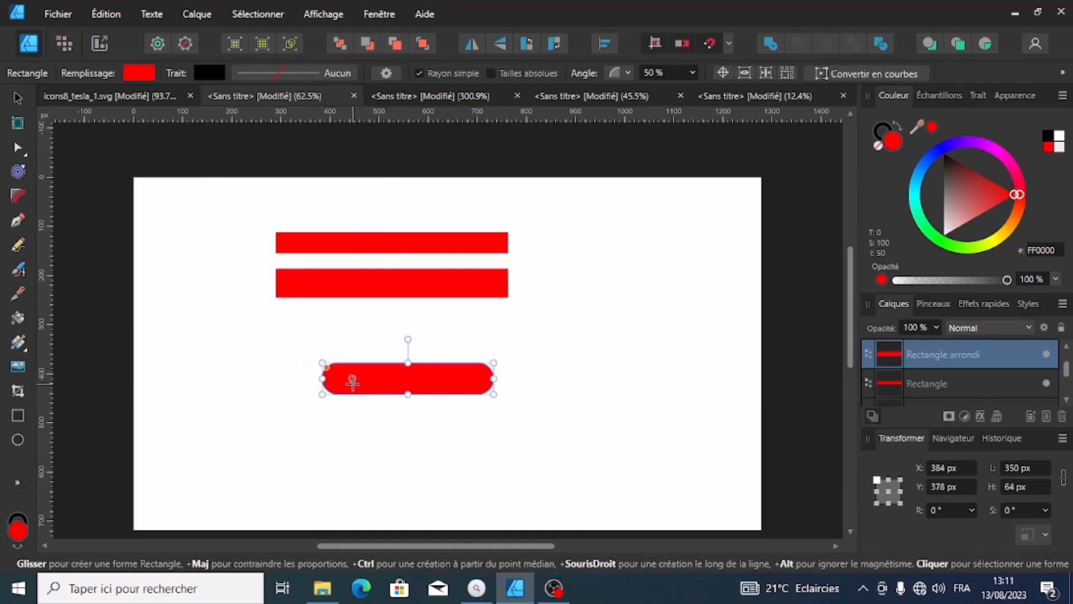
{"action": "left_click_drag", "start_coordinate": [491, 380], "coordinate": [479, 380]}
{"action": "left_click_drag", "start_coordinate": [402, 389], "coordinate": [401, 384]}
{"action": "left_click", "coordinate": [391, 409]}
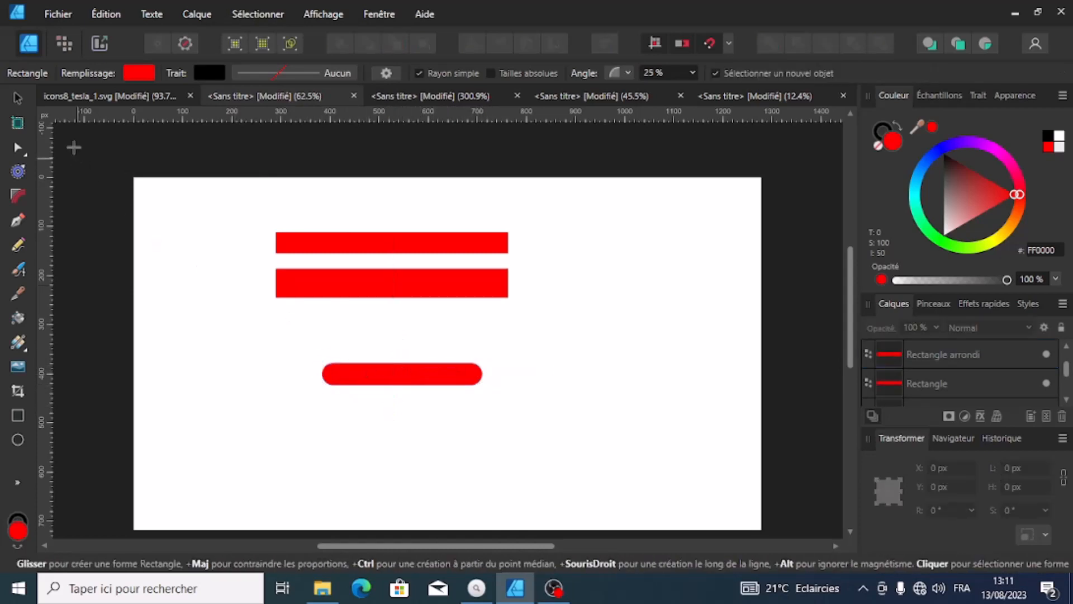
{"action": "left_click", "coordinate": [147, 69]}
{"action": "left_click", "coordinate": [131, 188]}
{"action": "left_click_drag", "start_coordinate": [142, 190], "coordinate": [145, 187]}
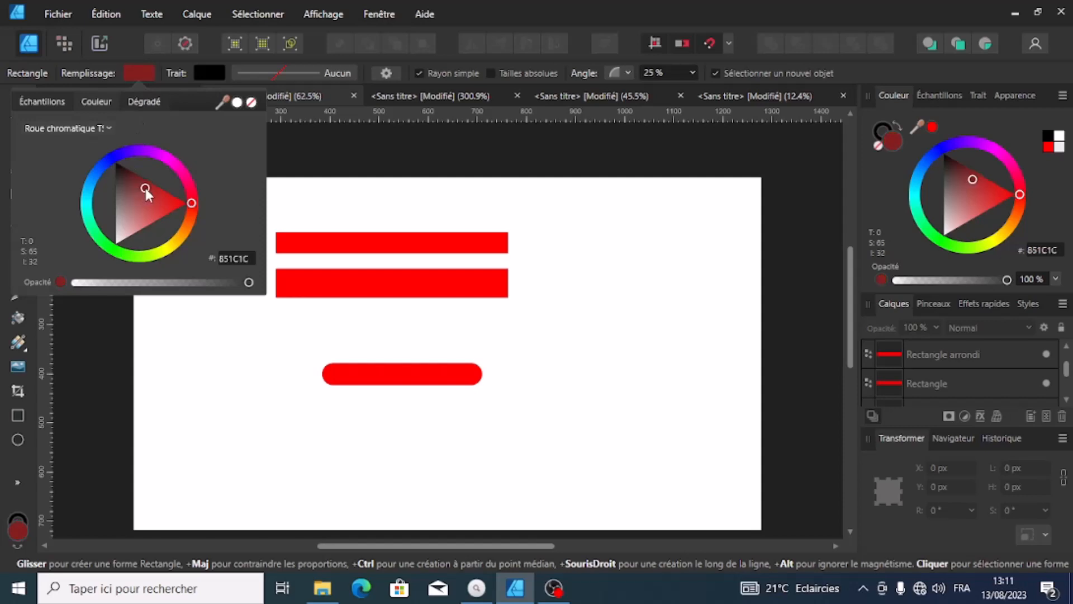
Change the rounded rectangle's fill to the muted red B73535
{"action": "left_click", "coordinate": [348, 371]}
{"action": "left_click", "coordinate": [353, 371]}
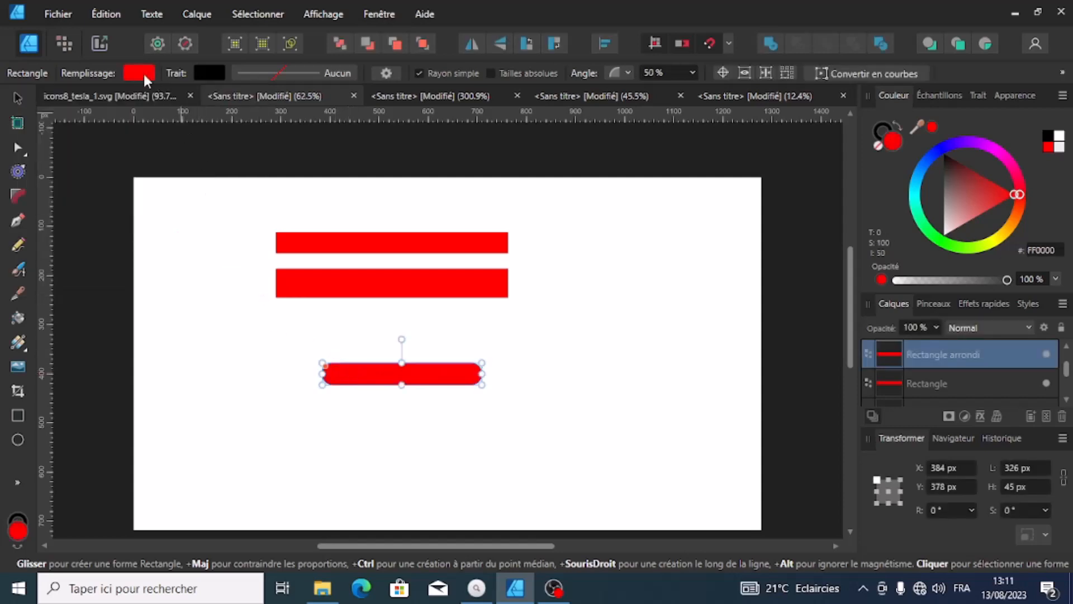
{"action": "left_click", "coordinate": [138, 74]}
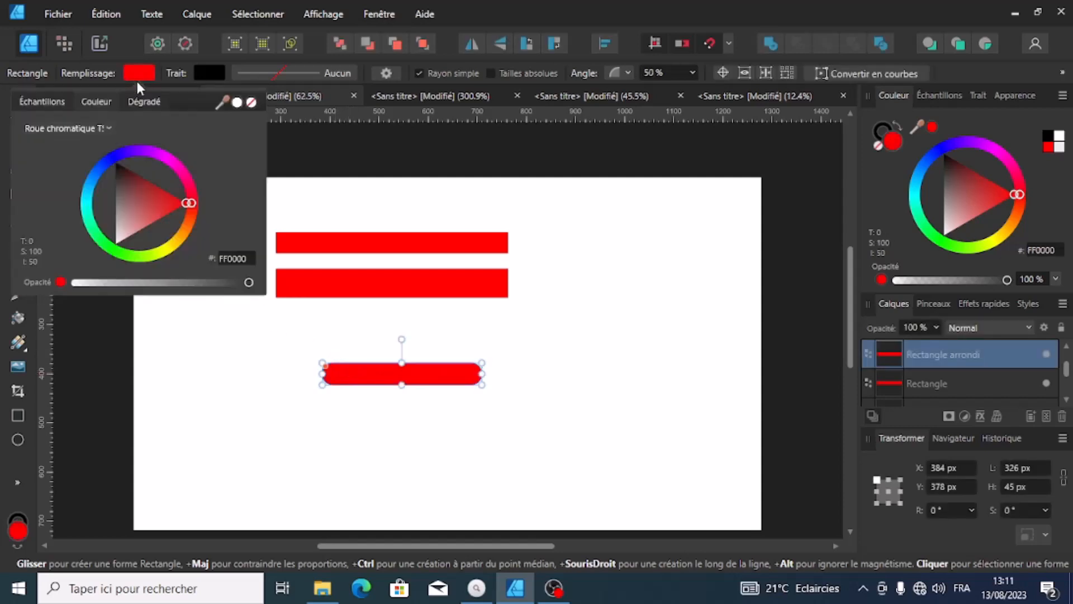
{"action": "left_click", "coordinate": [153, 200]}
{"action": "left_click", "coordinate": [549, 197]}
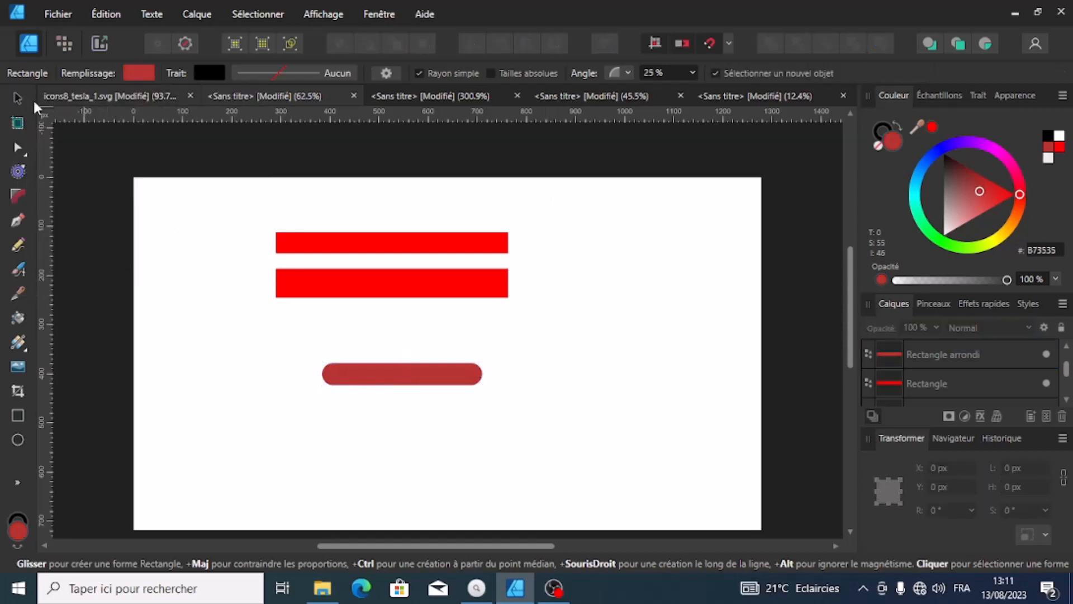
Move the rounded rectangle over the lower edge of the lower red bar, at about Y 222.5 px, and widen it to about 364 px
{"action": "left_click", "coordinate": [19, 98]}
{"action": "left_click_drag", "start_coordinate": [447, 371], "coordinate": [408, 297]}
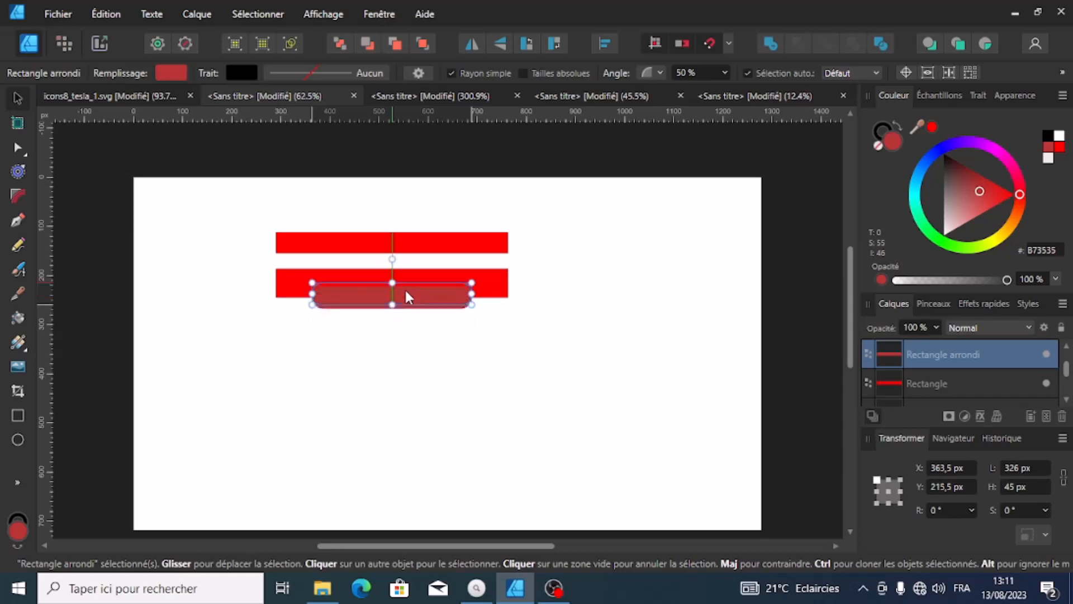
{"action": "left_click", "coordinate": [520, 333]}
{"action": "left_click", "coordinate": [446, 304]}
{"action": "left_click_drag", "start_coordinate": [471, 298], "coordinate": [481, 297]}
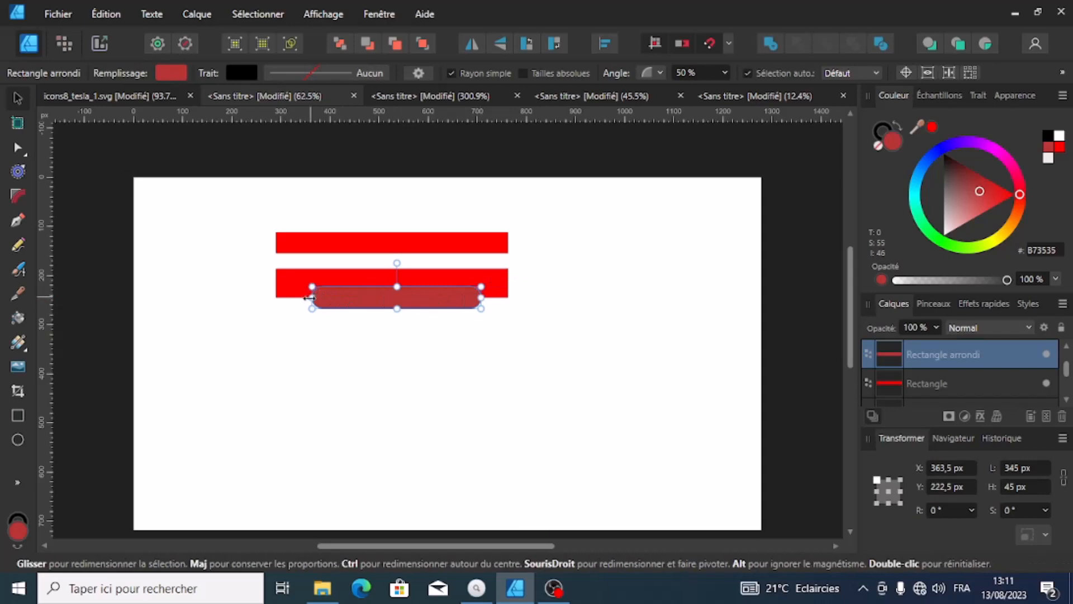
{"action": "left_click_drag", "start_coordinate": [309, 297], "coordinate": [304, 297]}
{"action": "left_click", "coordinate": [268, 286]}
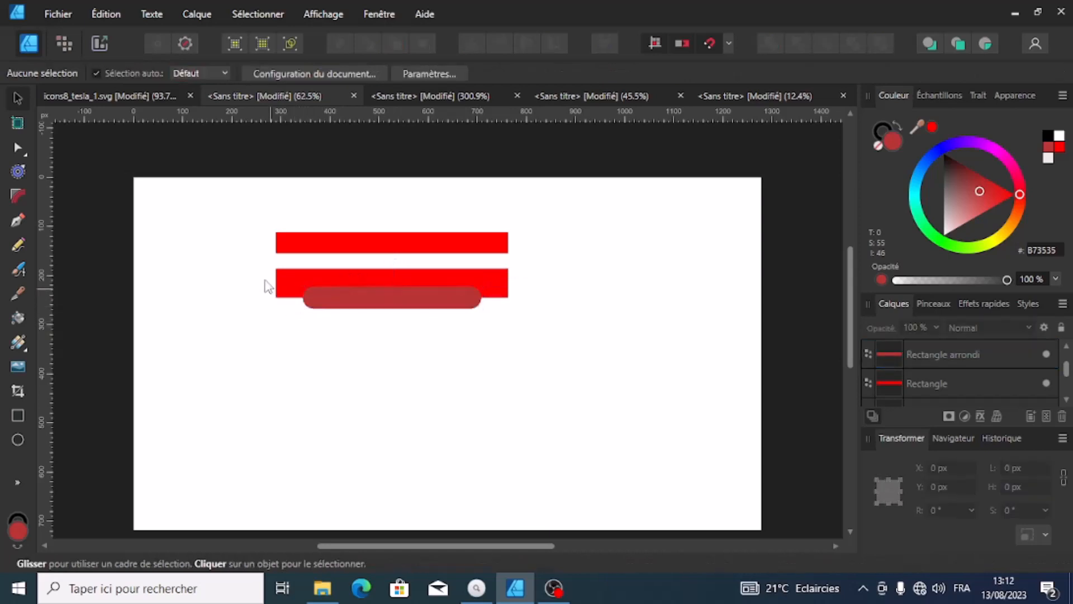
{"action": "left_click_drag", "start_coordinate": [258, 262], "coordinate": [566, 349]}
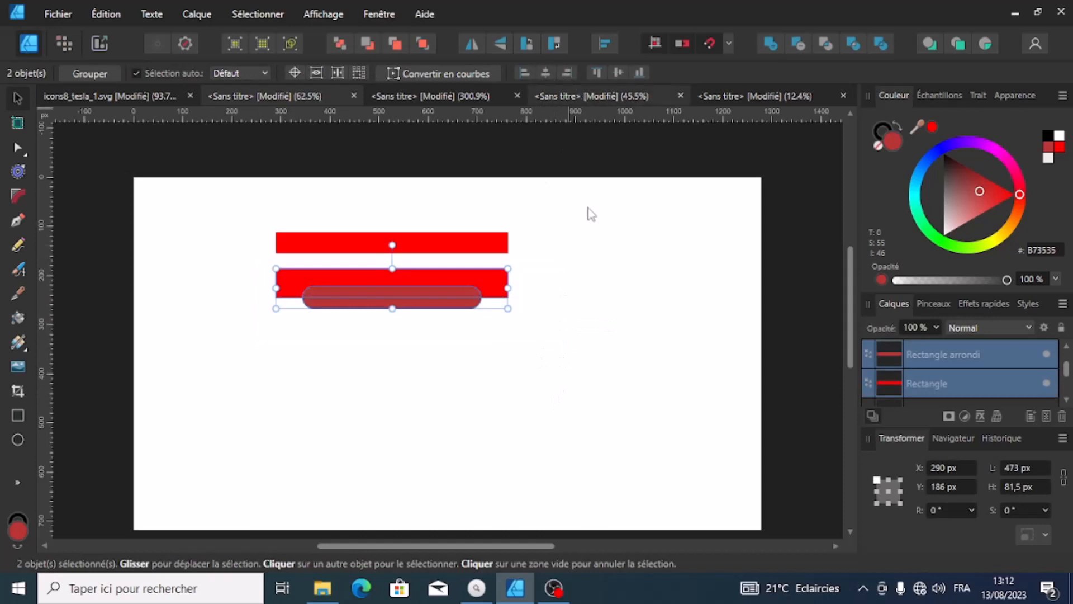
{"action": "left_click", "coordinate": [604, 230]}
{"action": "left_click_drag", "start_coordinate": [252, 252], "coordinate": [610, 351]}
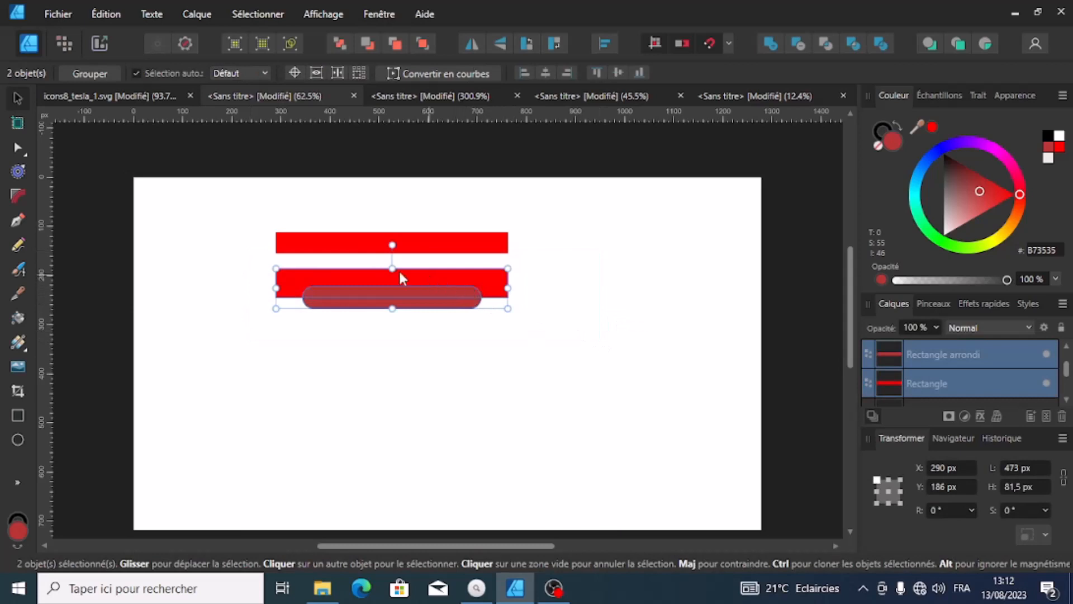
{"action": "left_click", "coordinate": [311, 292]}
{"action": "left_click", "coordinate": [575, 360]}
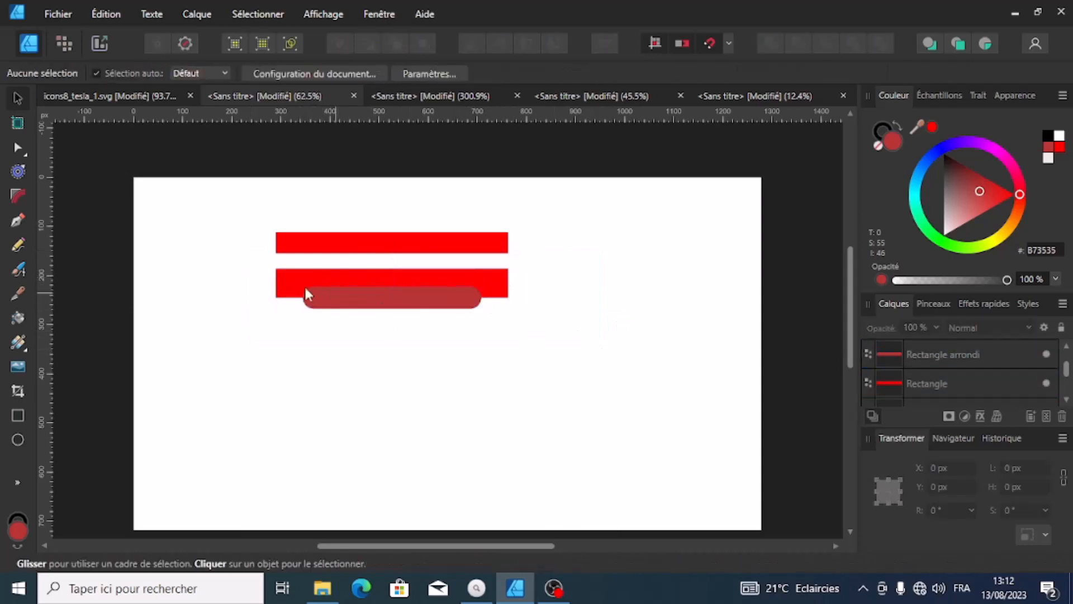
Divide the lower red bar and the overlapping rounded rectangle into separate pieces
{"action": "left_click_drag", "start_coordinate": [260, 261], "coordinate": [642, 346]}
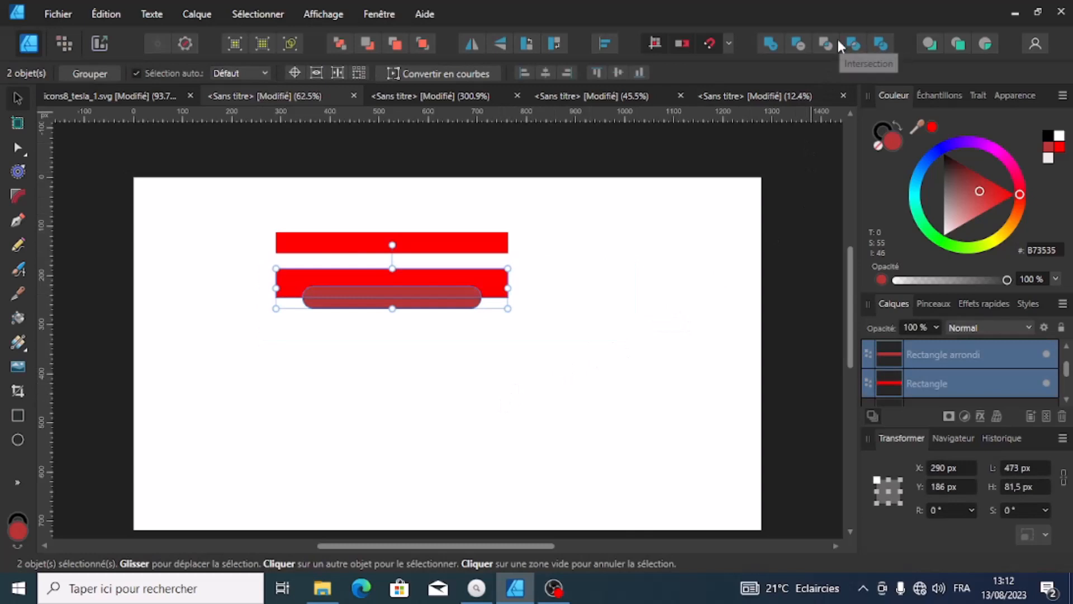
{"action": "left_click", "coordinate": [880, 45]}
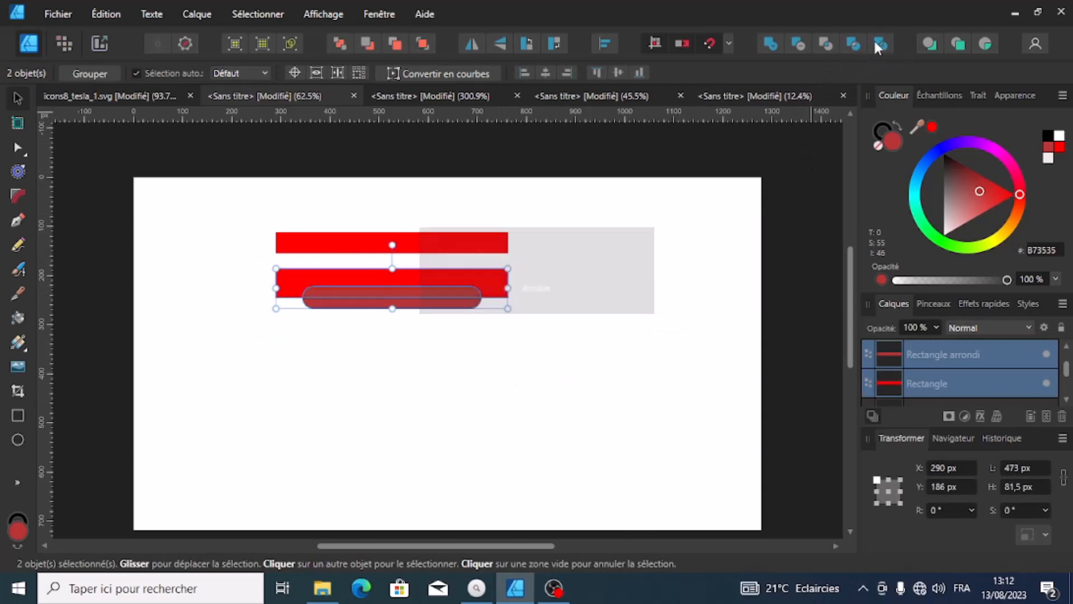
{"action": "left_click", "coordinate": [694, 210]}
Move the two dark red cut-out pieces away from the lower bar and cut them from the page
{"action": "left_click_drag", "start_coordinate": [427, 302], "coordinate": [611, 365]}
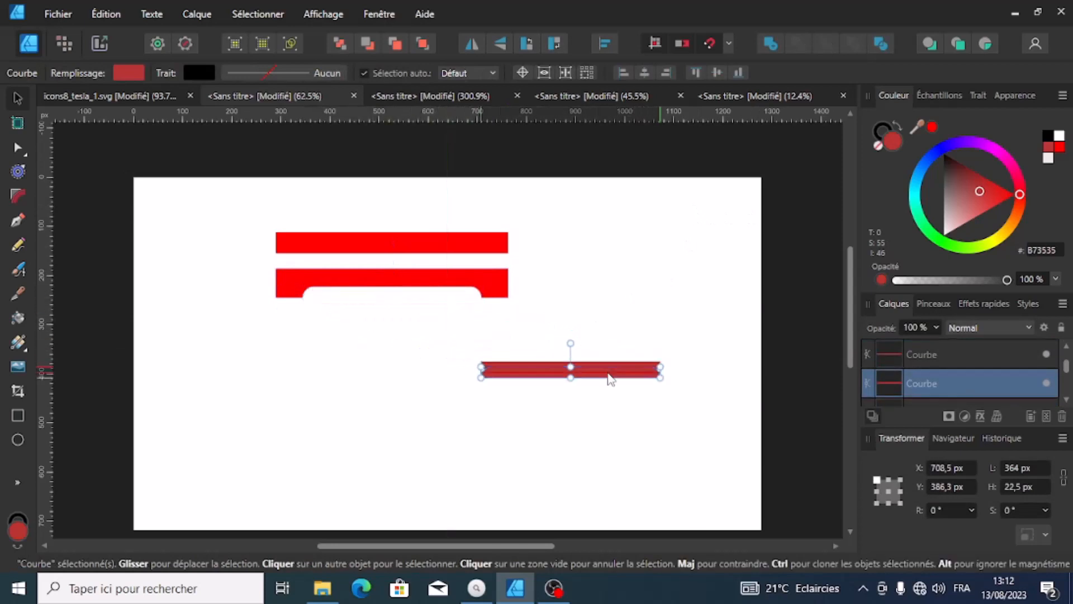
{"action": "left_click_drag", "start_coordinate": [466, 343], "coordinate": [721, 410]}
{"action": "right_click", "coordinate": [649, 374]}
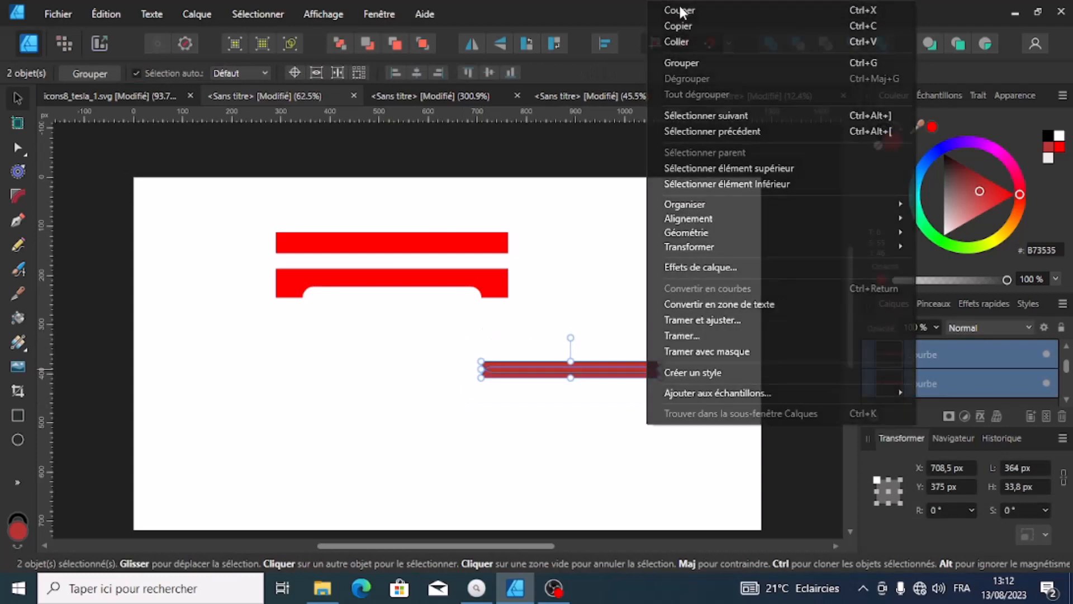
{"action": "left_click", "coordinate": [679, 10]}
{"action": "left_click", "coordinate": [388, 285]}
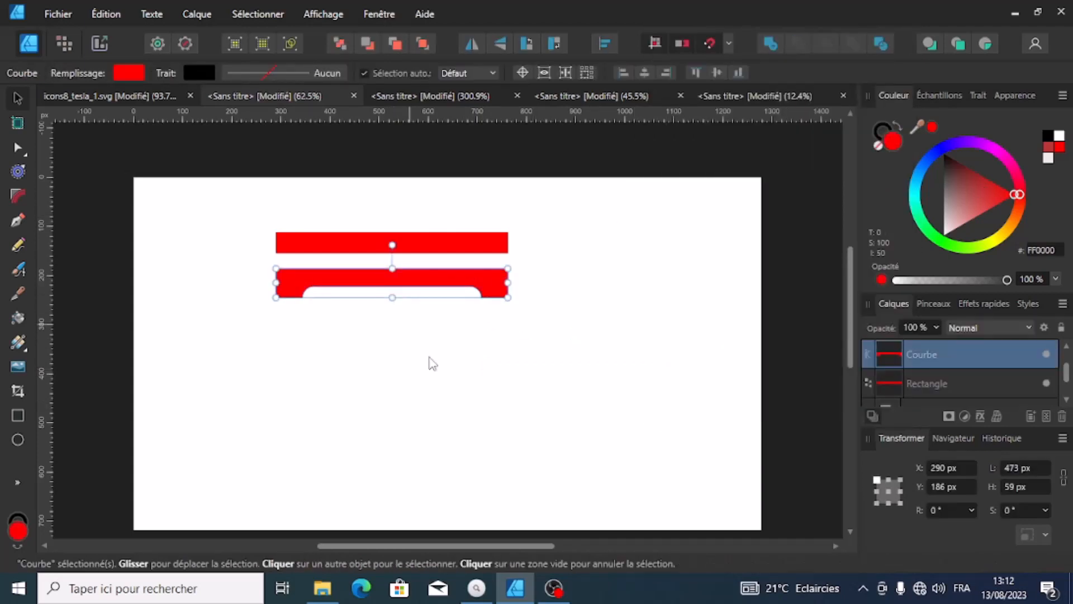
Bend the upper red bar with an Arc - Horizontal warp and convert the warped bar to curves
{"action": "left_click", "coordinate": [434, 367]}
{"action": "left_click", "coordinate": [390, 251]}
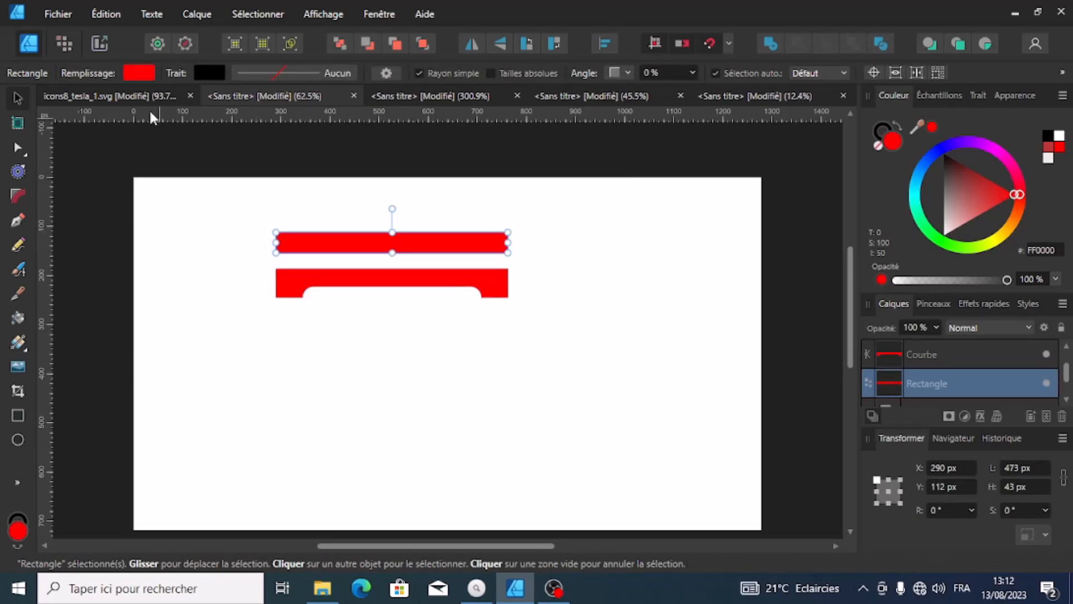
{"action": "left_click", "coordinate": [136, 95]}
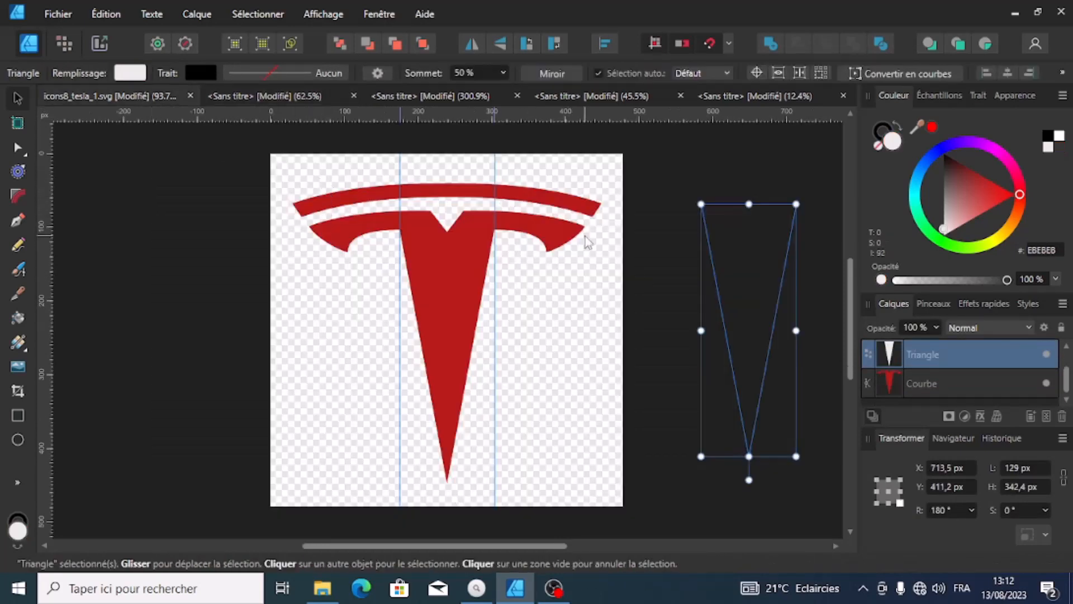
{"action": "left_click", "coordinate": [310, 96]}
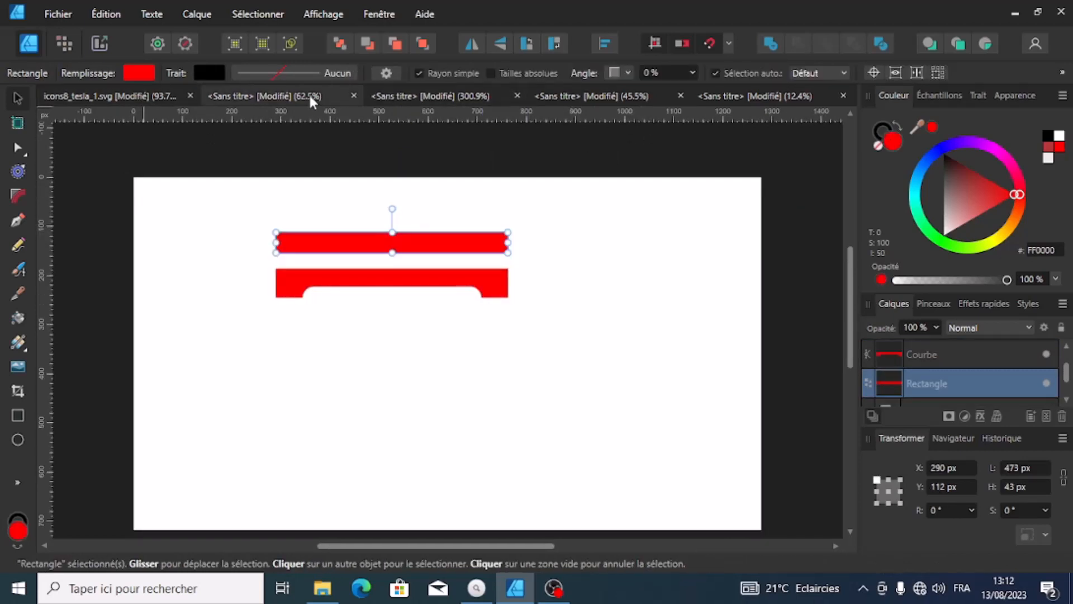
{"action": "left_click", "coordinate": [997, 418]}
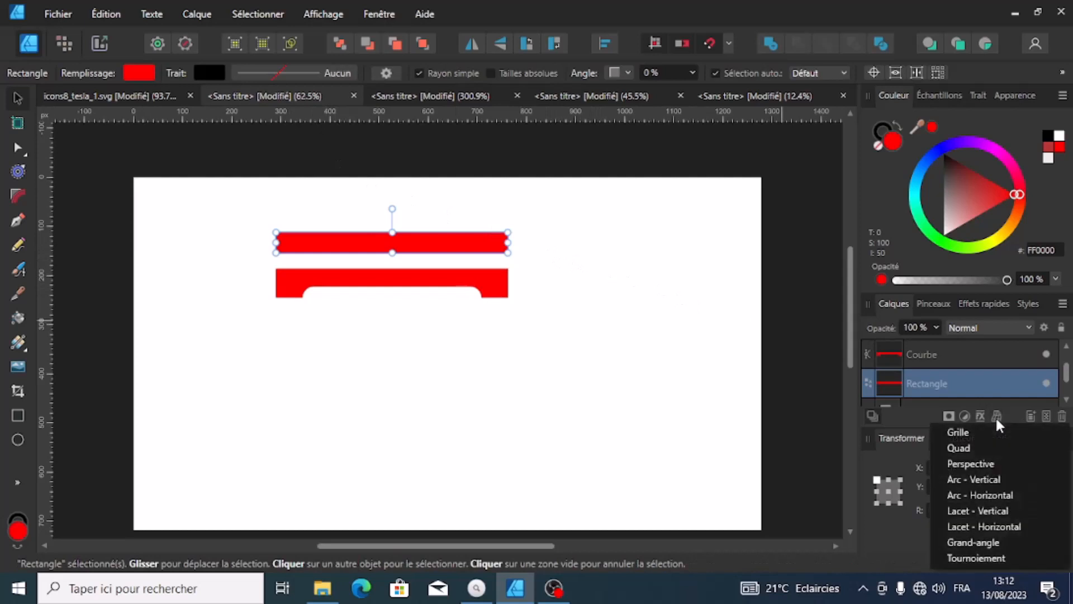
{"action": "left_click", "coordinate": [979, 498]}
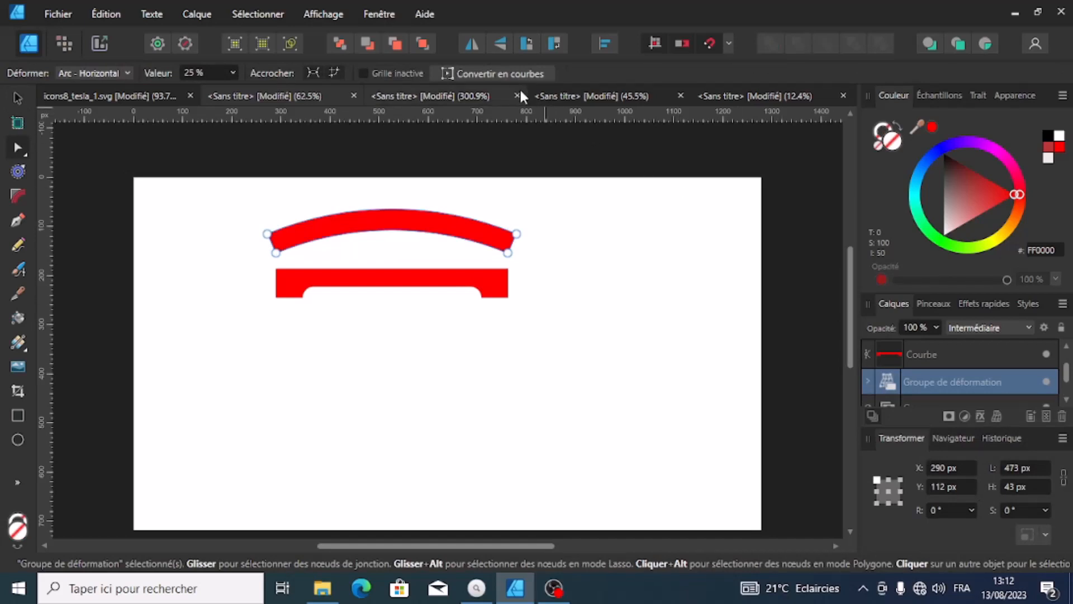
{"action": "left_click", "coordinate": [508, 72]}
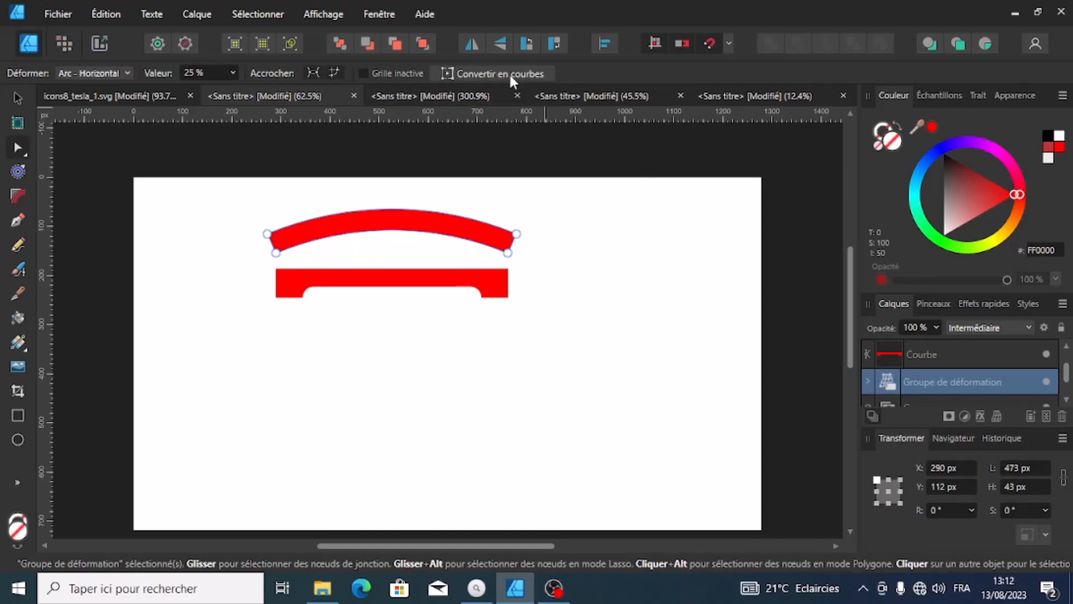
{"action": "left_click", "coordinate": [621, 242]}
Apply an Arc - Horizontal warp to the notched lower bar and convert it to curves
{"action": "left_click", "coordinate": [425, 281]}
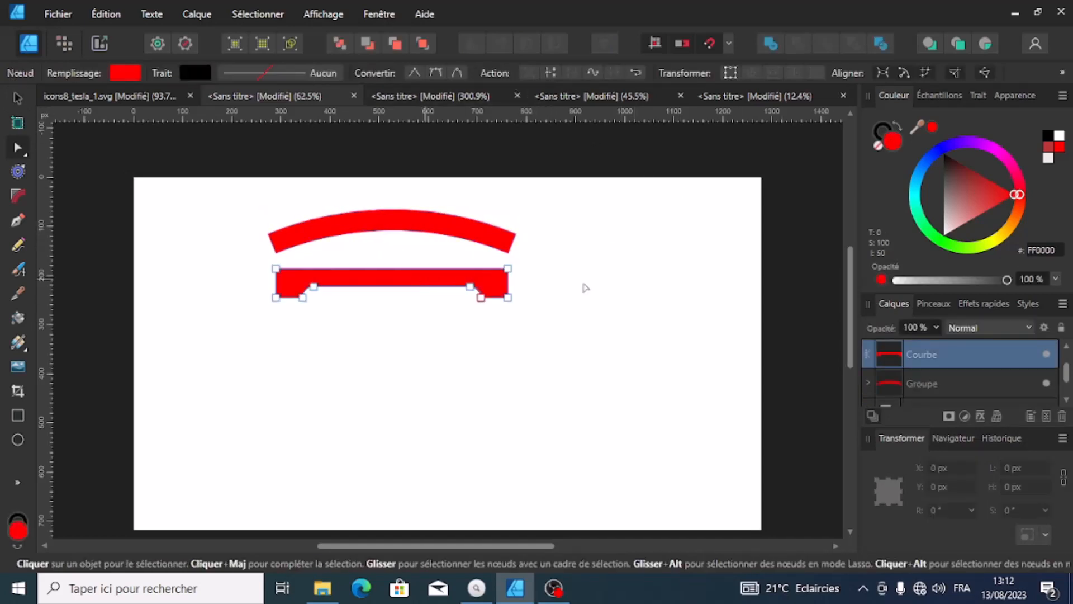
{"action": "left_click", "coordinate": [994, 418]}
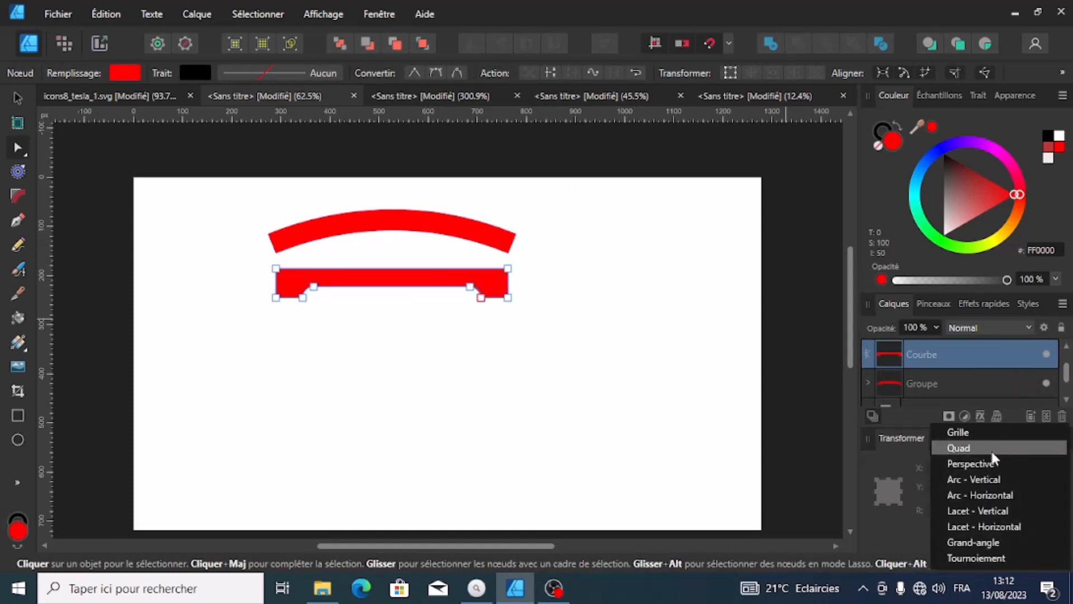
{"action": "left_click", "coordinate": [986, 494]}
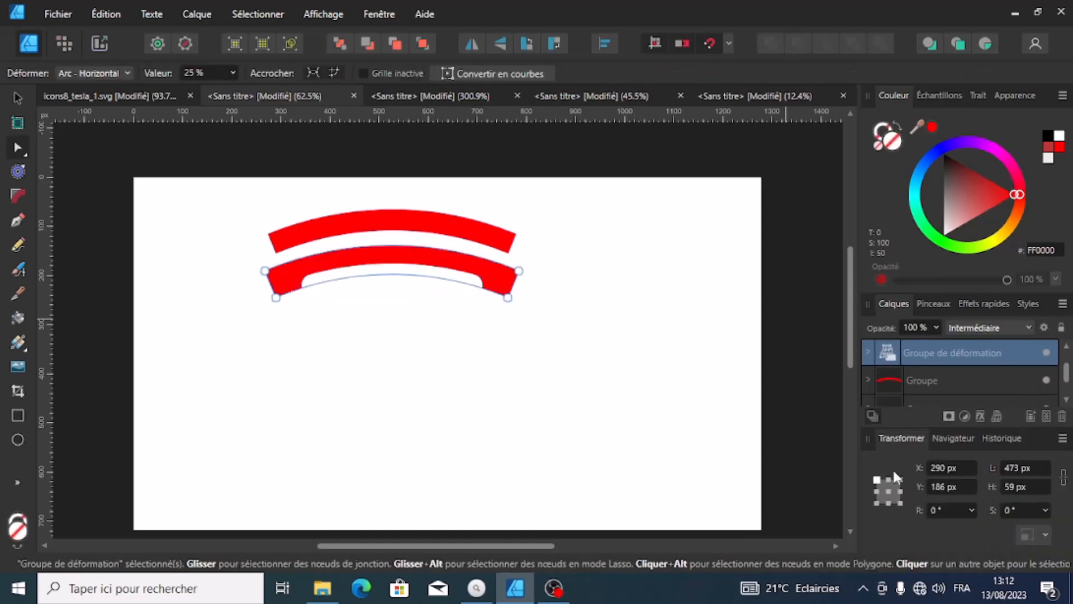
{"action": "left_click", "coordinate": [18, 98]}
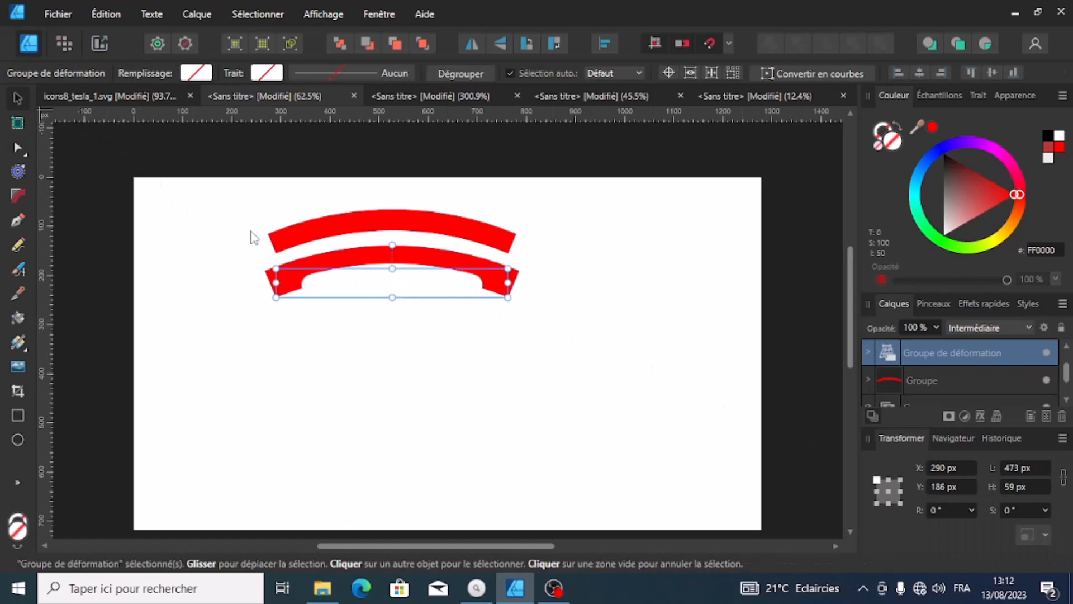
{"action": "left_click", "coordinate": [639, 290]}
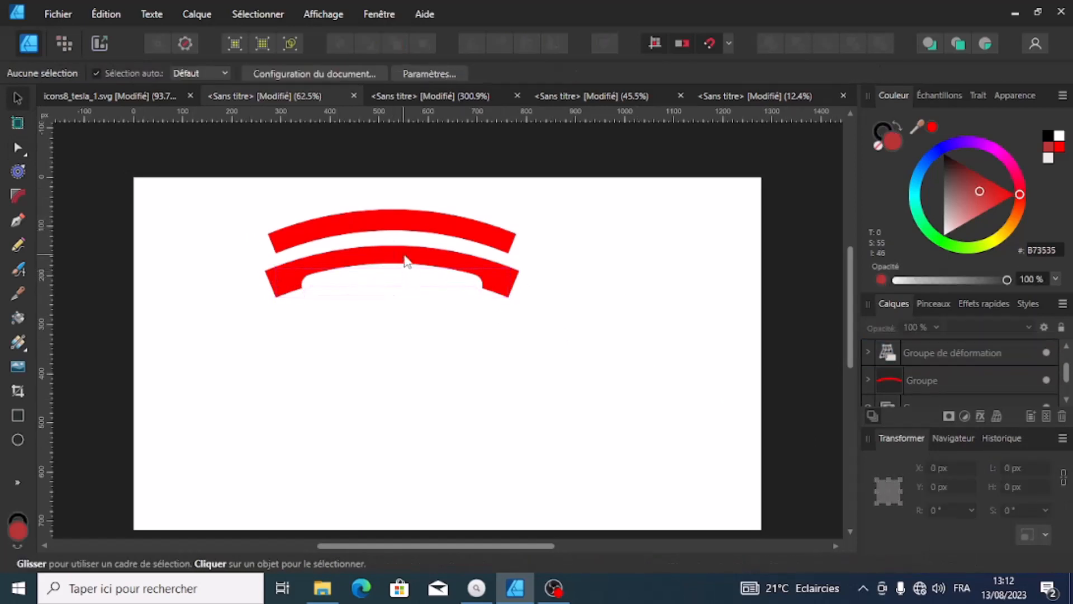
{"action": "left_click", "coordinate": [918, 353]}
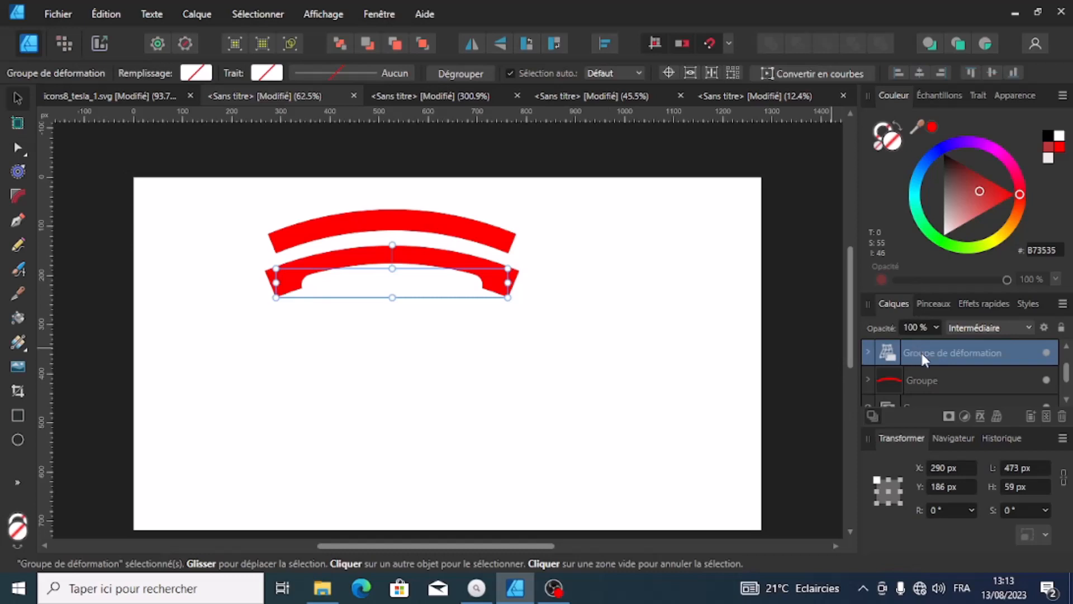
{"action": "left_click", "coordinate": [817, 76]}
{"action": "left_click", "coordinate": [738, 207]}
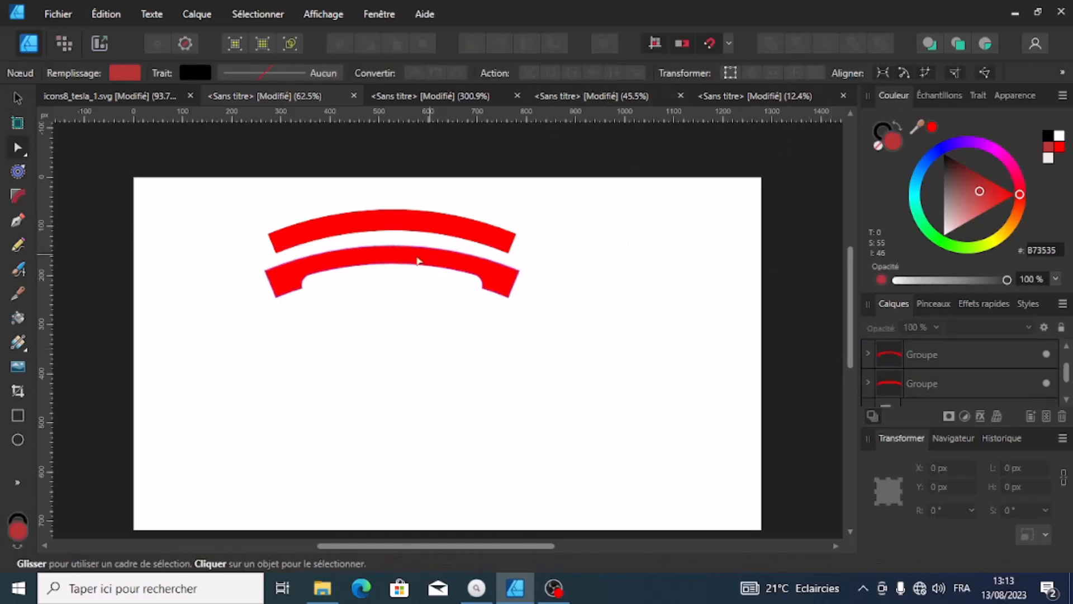
Move the notched lower arc slightly down to about X 273.5 px, Y 155 px, widening the gap below the upper arc
{"action": "left_click", "coordinate": [15, 100]}
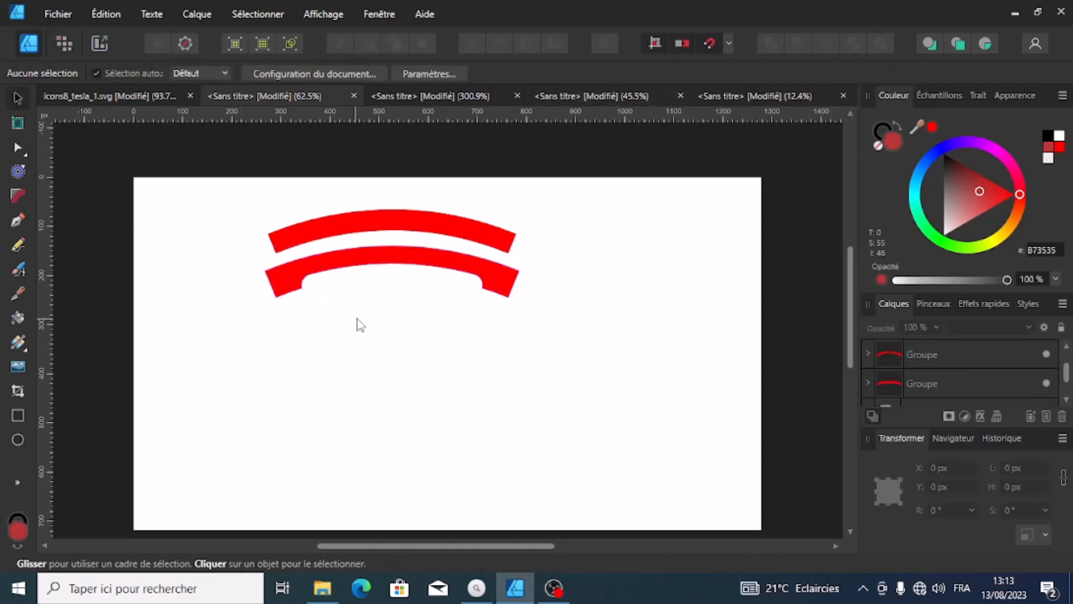
{"action": "left_click", "coordinate": [374, 263]}
{"action": "left_click_drag", "start_coordinate": [380, 270], "coordinate": [380, 274]}
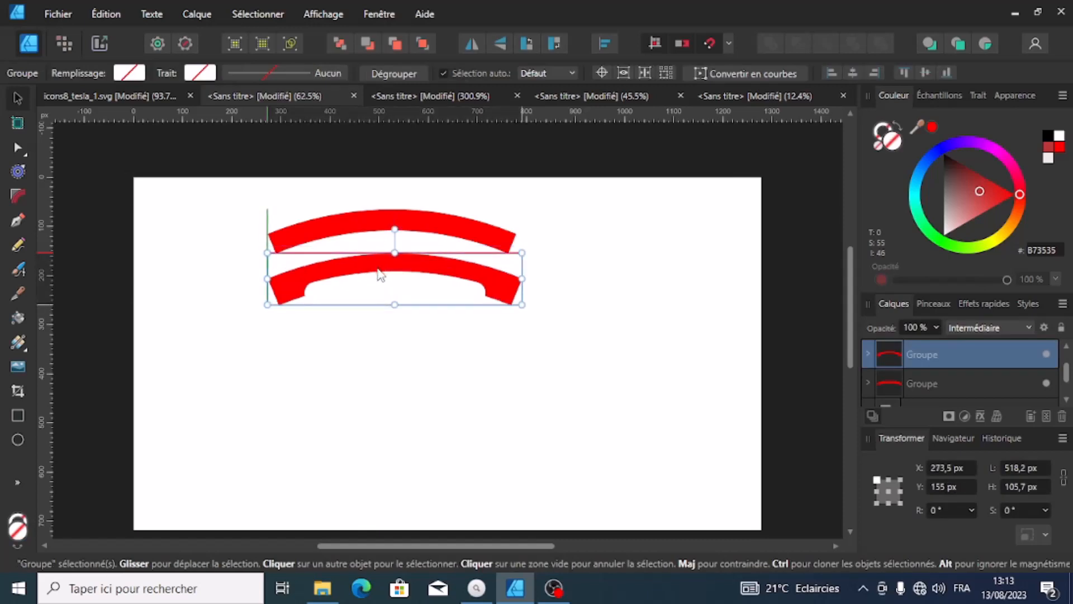
{"action": "left_click", "coordinate": [618, 243]}
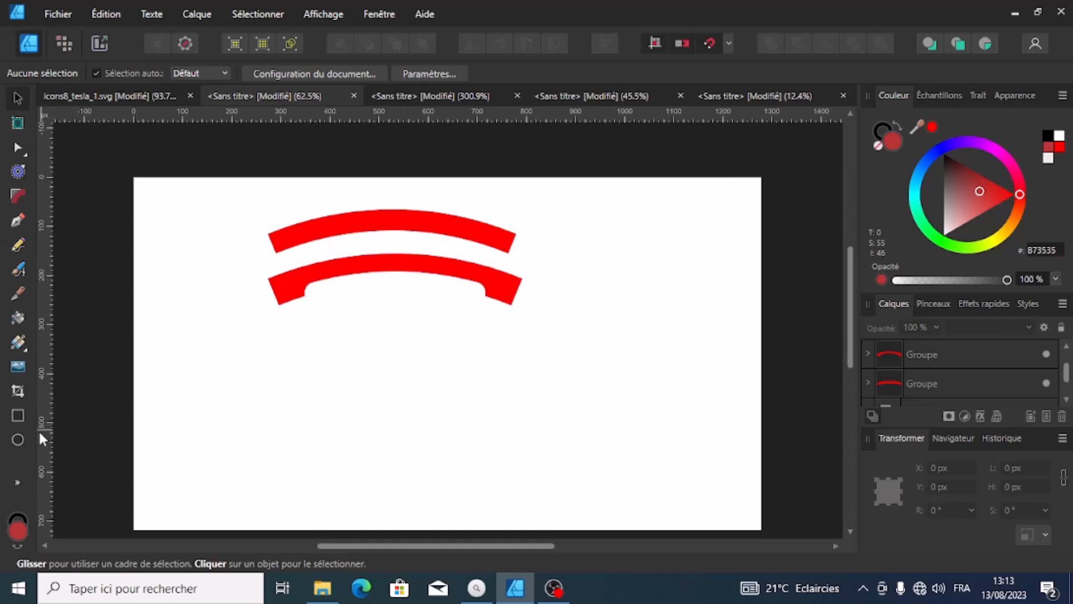
Draw a tall triangle about 174 by 410 px below the middle of the lower arc
{"action": "left_click", "coordinate": [18, 477]}
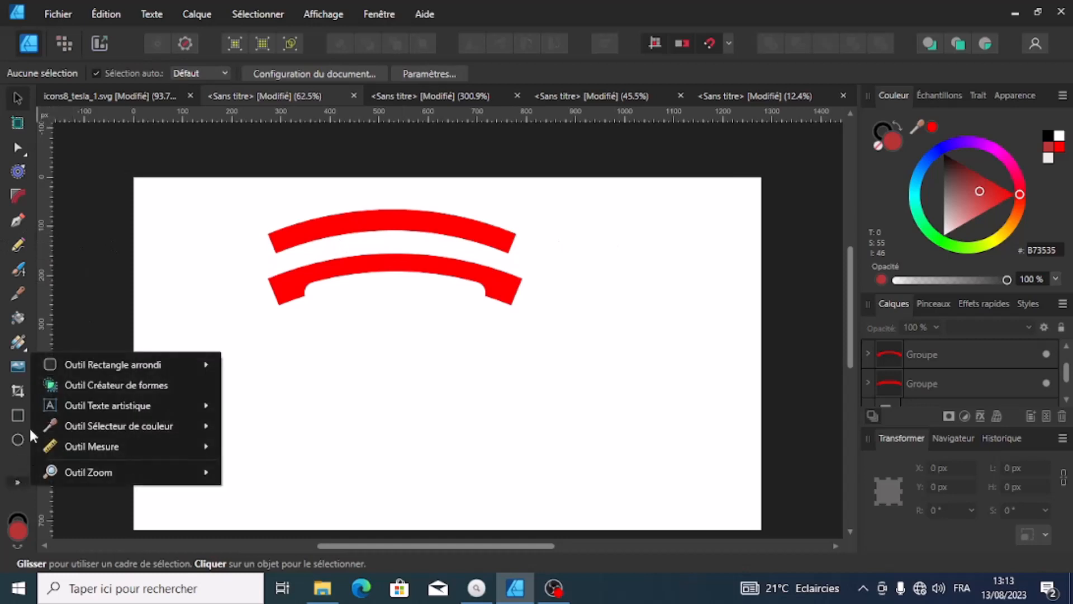
{"action": "mouse_move", "coordinate": [50, 370]}
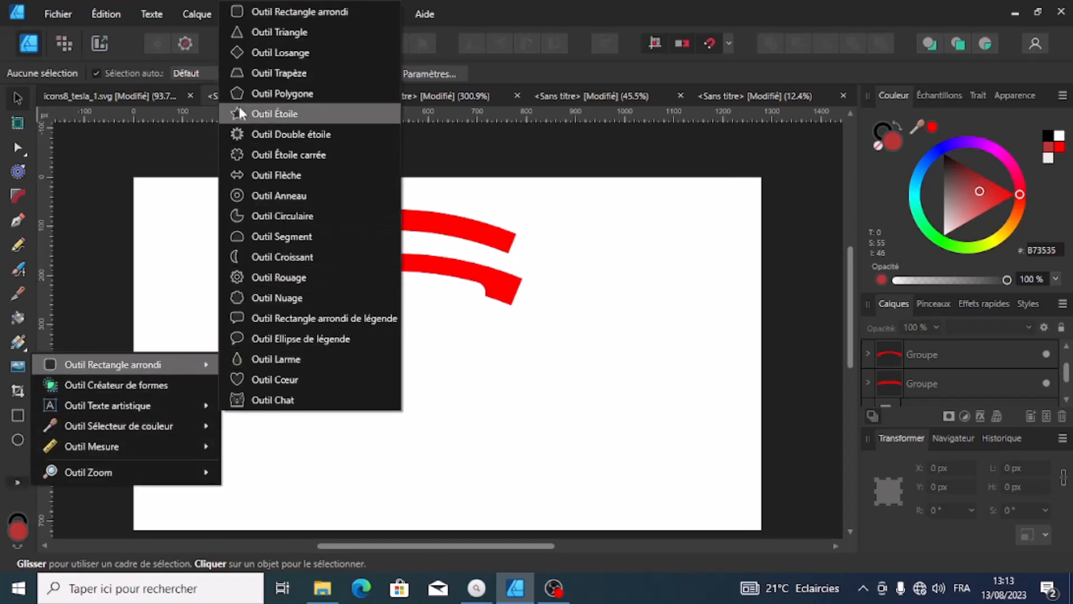
{"action": "left_click", "coordinate": [240, 32]}
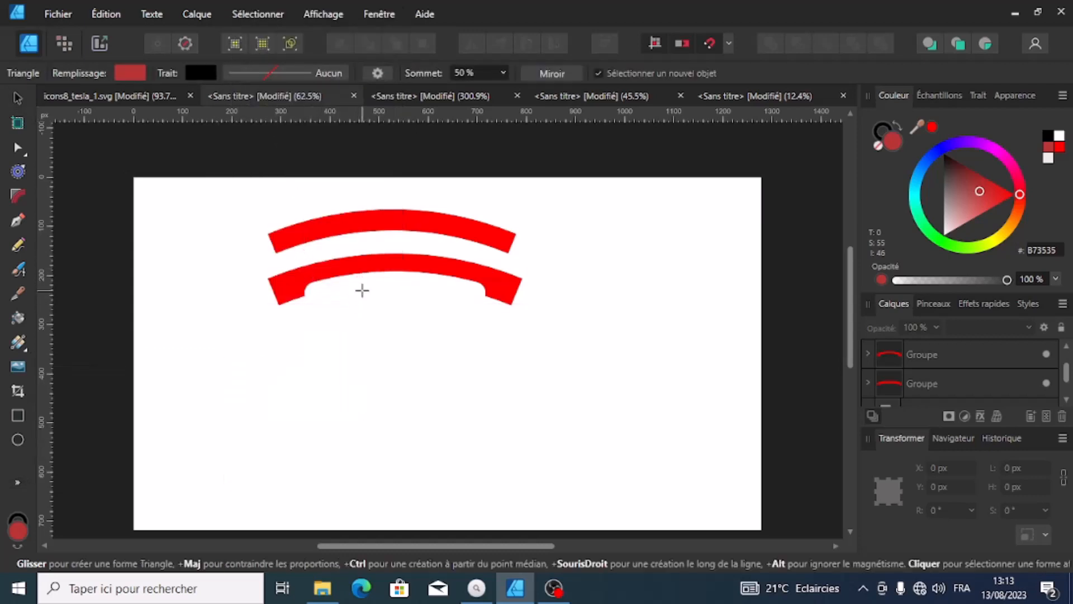
{"action": "left_click_drag", "start_coordinate": [363, 279], "coordinate": [451, 479]}
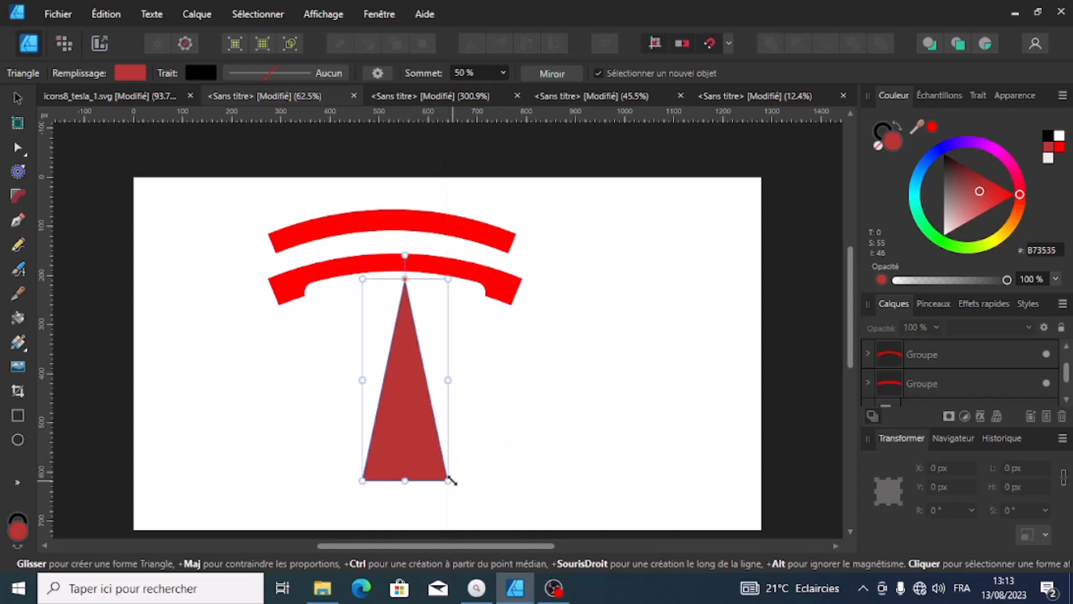
Fill the triangle with the bright red FF0000 and flip it vertically so its tip points down
{"action": "left_click", "coordinate": [131, 73]}
{"action": "left_click", "coordinate": [48, 101]}
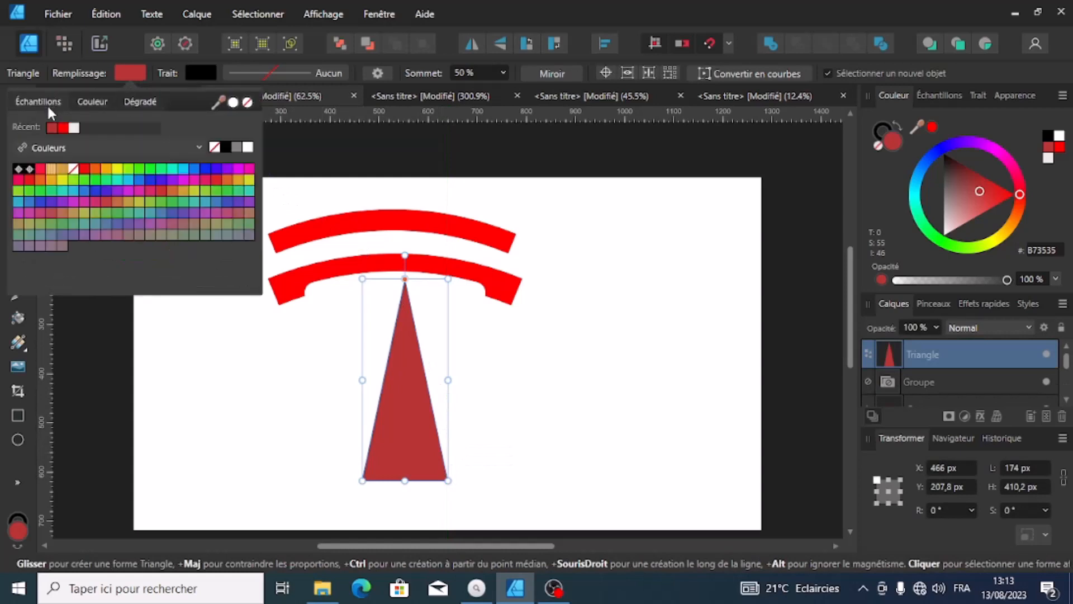
{"action": "left_click", "coordinate": [62, 126]}
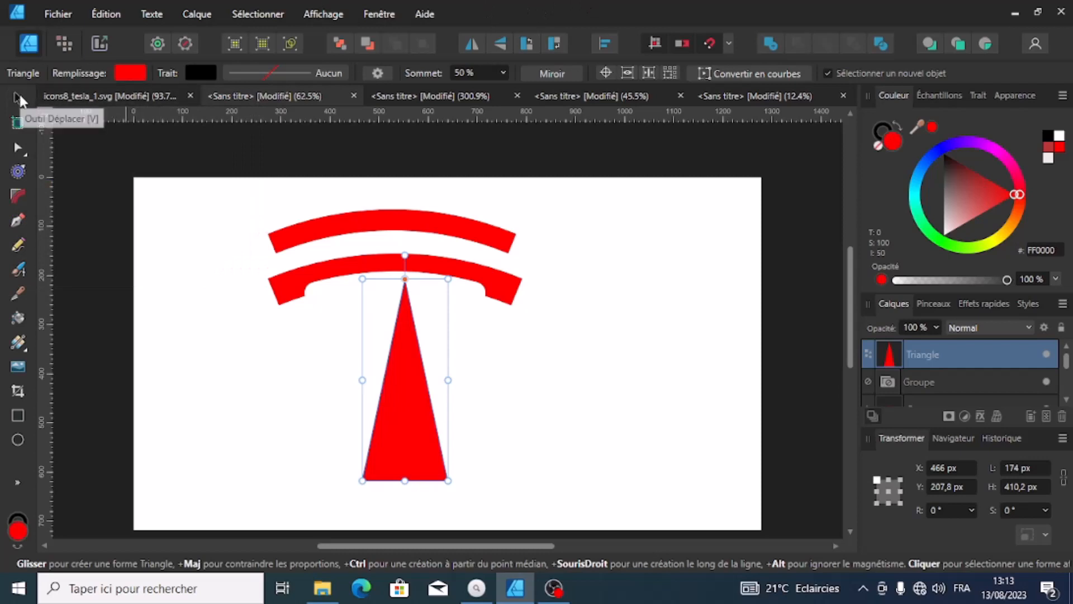
{"action": "left_click", "coordinate": [500, 45]}
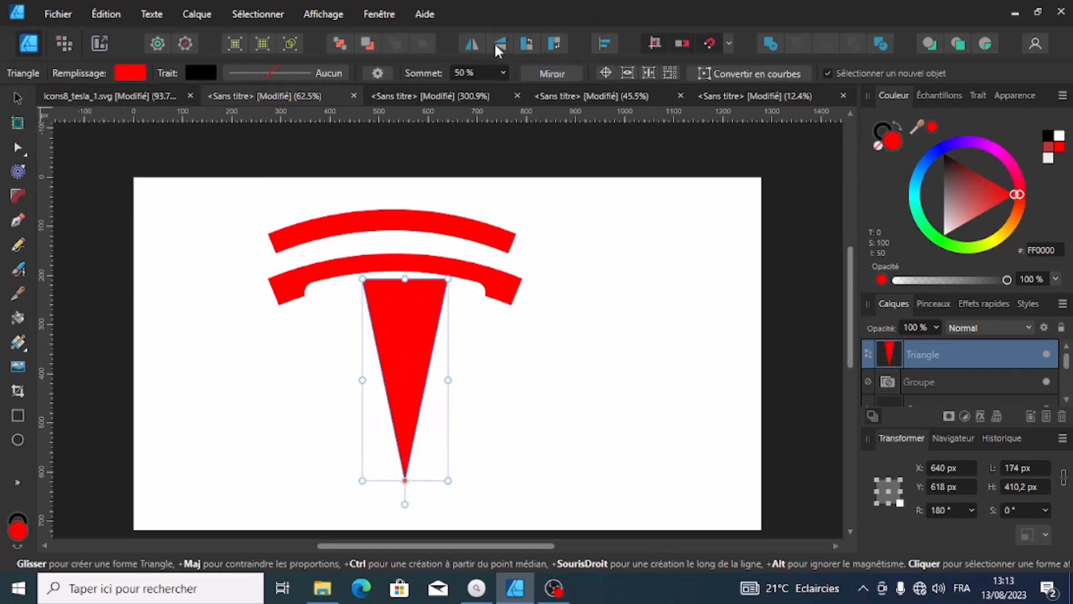
{"action": "left_click", "coordinate": [20, 94]}
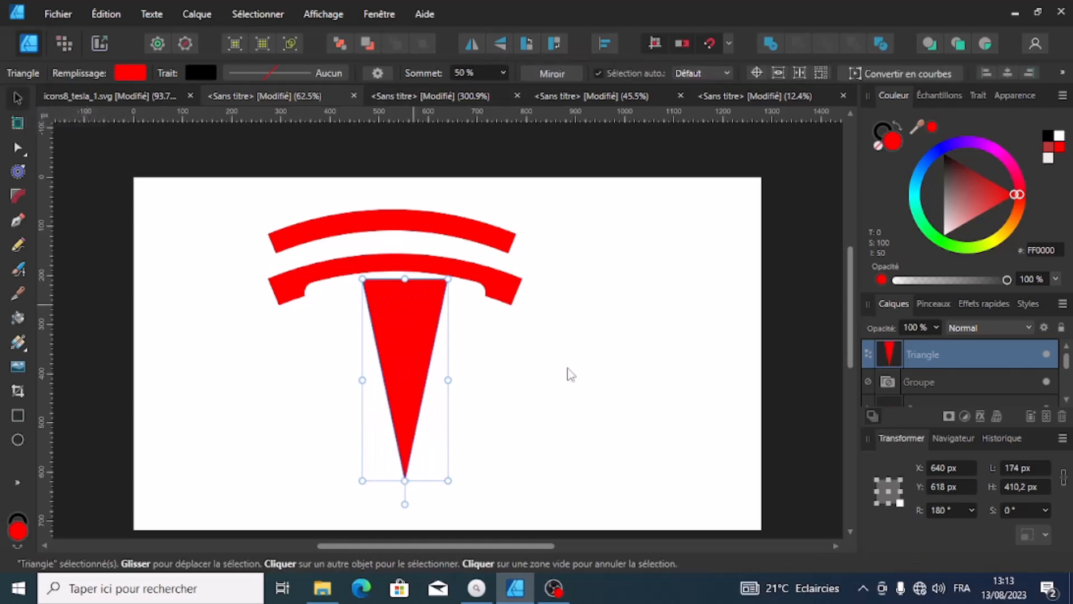
Move the triangle up to about X 619.6 px, Y 589 px so its wide end overlaps the middle of the lower arc
{"action": "left_click", "coordinate": [555, 375]}
{"action": "left_click_drag", "start_coordinate": [408, 343], "coordinate": [397, 328]}
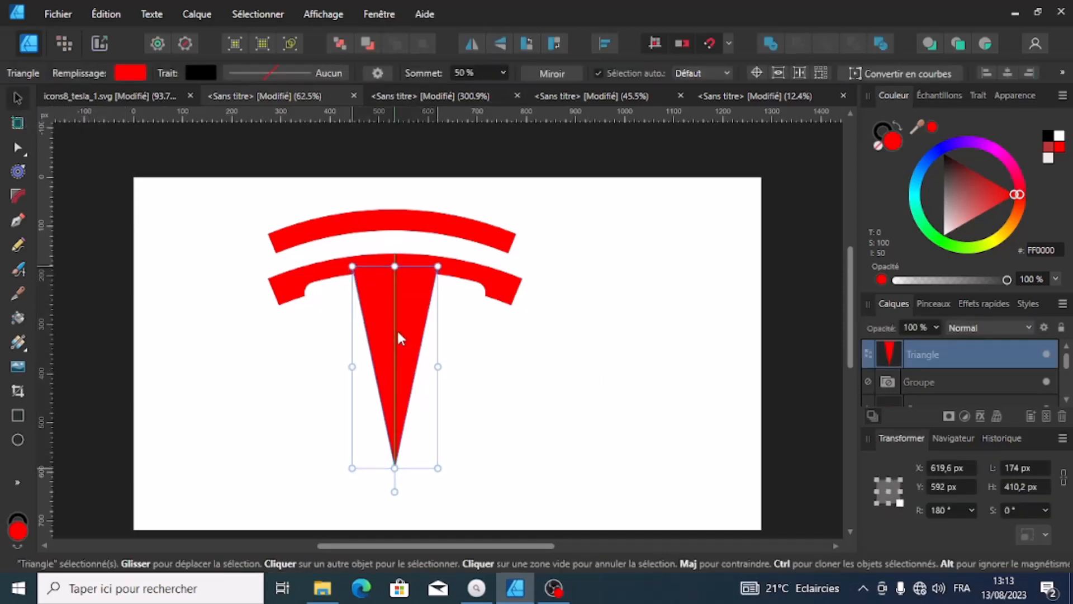
{"action": "left_click", "coordinate": [517, 342]}
{"action": "left_click_drag", "start_coordinate": [263, 264], "coordinate": [563, 306]}
{"action": "left_click_drag", "start_coordinate": [235, 253], "coordinate": [580, 503]}
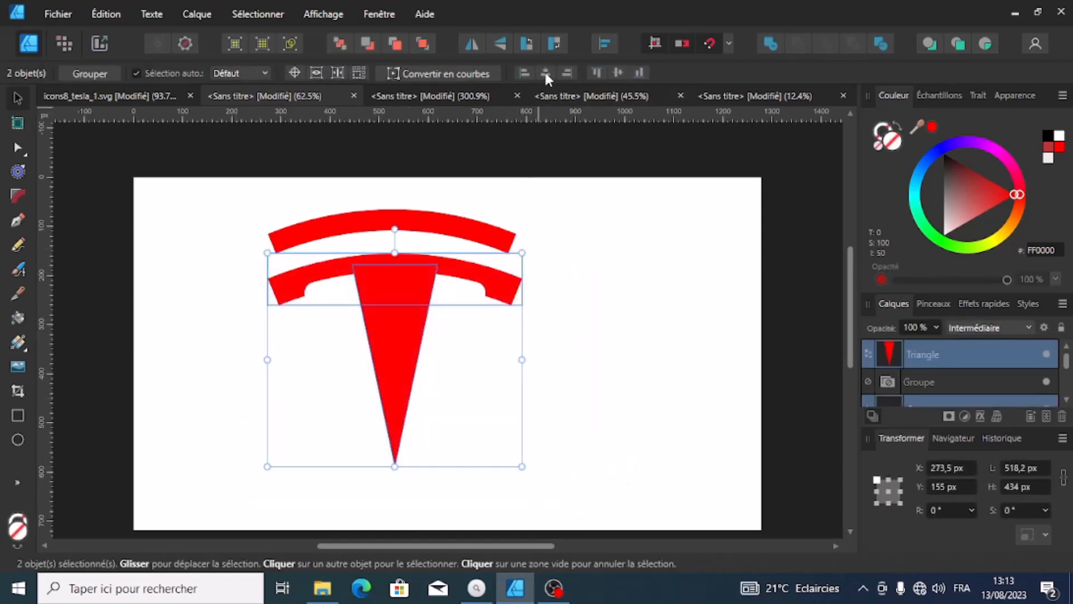
{"action": "left_click", "coordinate": [664, 231]}
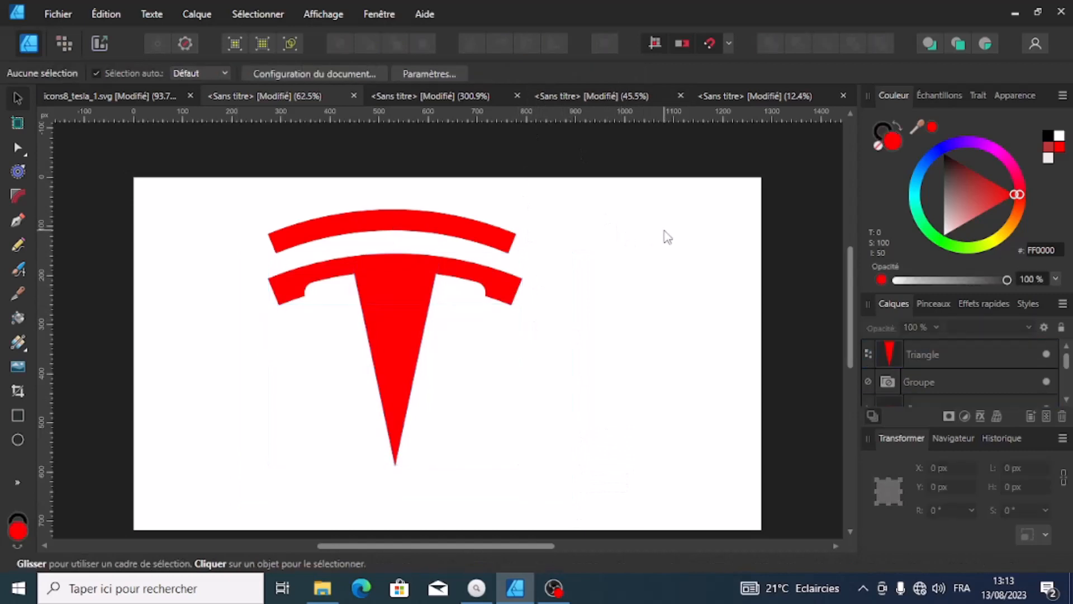
Try to merge the triangle and the lower arc into one shape with the Add operation, and undo it
{"action": "left_click", "coordinate": [407, 292]}
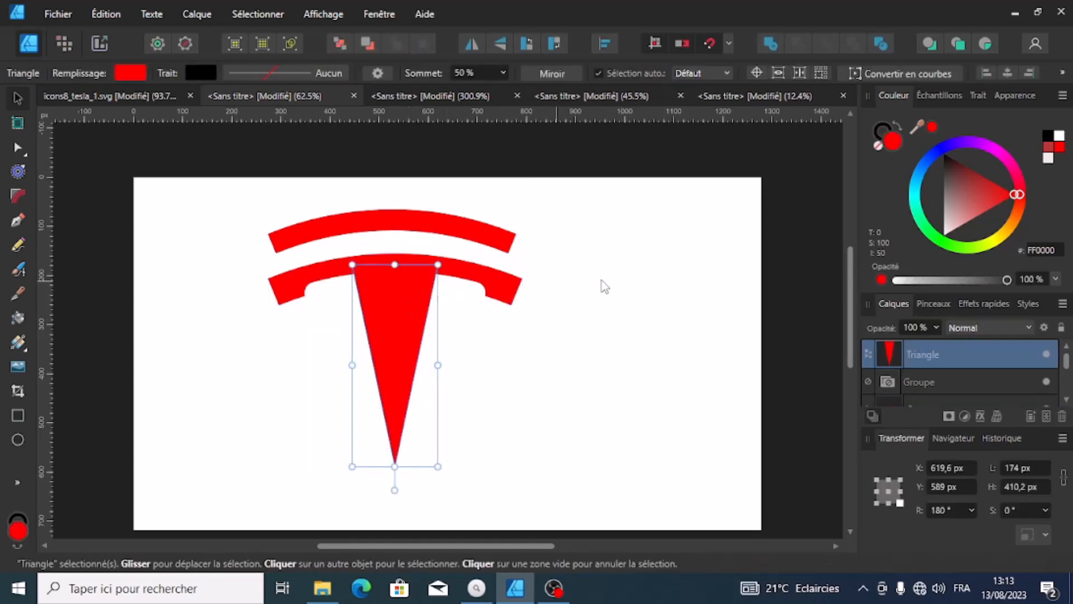
{"action": "left_click", "coordinate": [565, 290]}
{"action": "left_click_drag", "start_coordinate": [256, 269], "coordinate": [518, 319]}
{"action": "left_click", "coordinate": [383, 306]}
{"action": "left_click", "coordinate": [255, 269]}
{"action": "left_click_drag", "start_coordinate": [256, 257], "coordinate": [585, 322]}
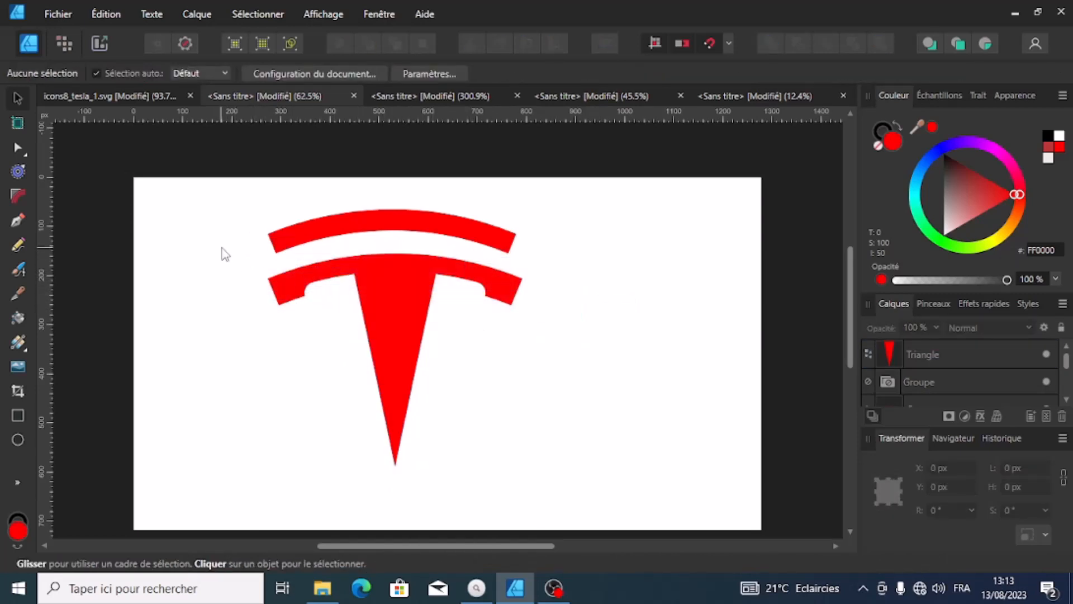
{"action": "left_click_drag", "start_coordinate": [221, 249], "coordinate": [554, 488]}
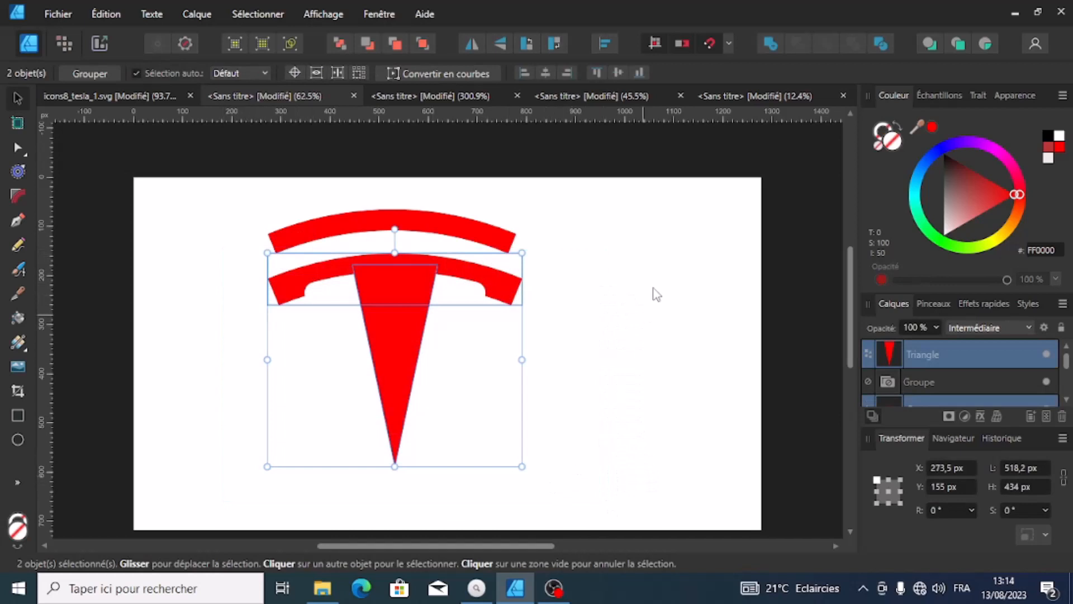
{"action": "left_click", "coordinate": [765, 39]}
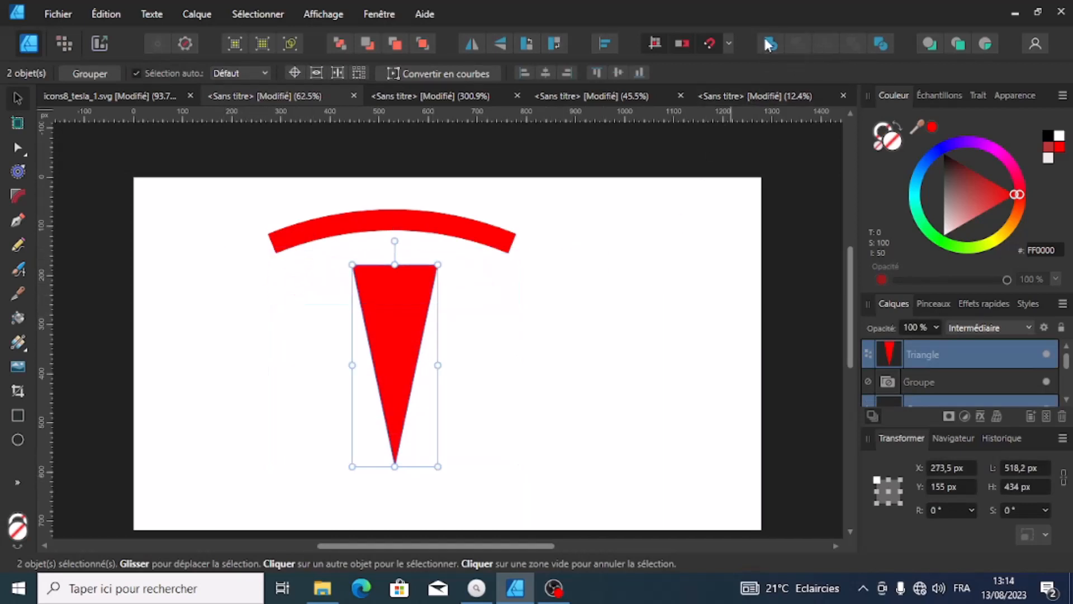
{"action": "key", "text": "ctrl+z"}
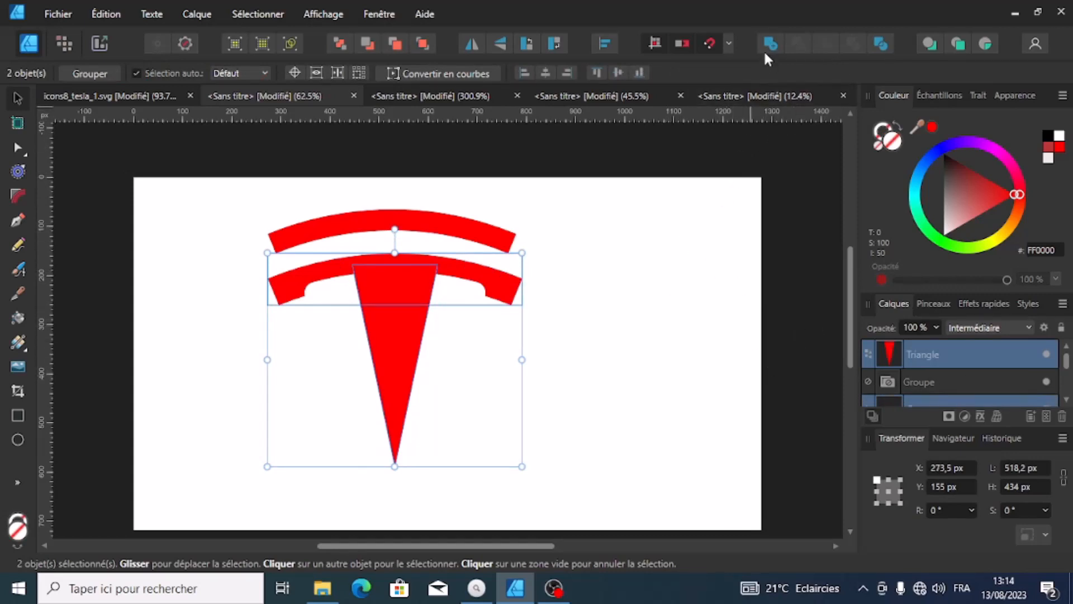
Convert the downward-pointing triangle to curves
{"action": "left_click", "coordinate": [695, 231]}
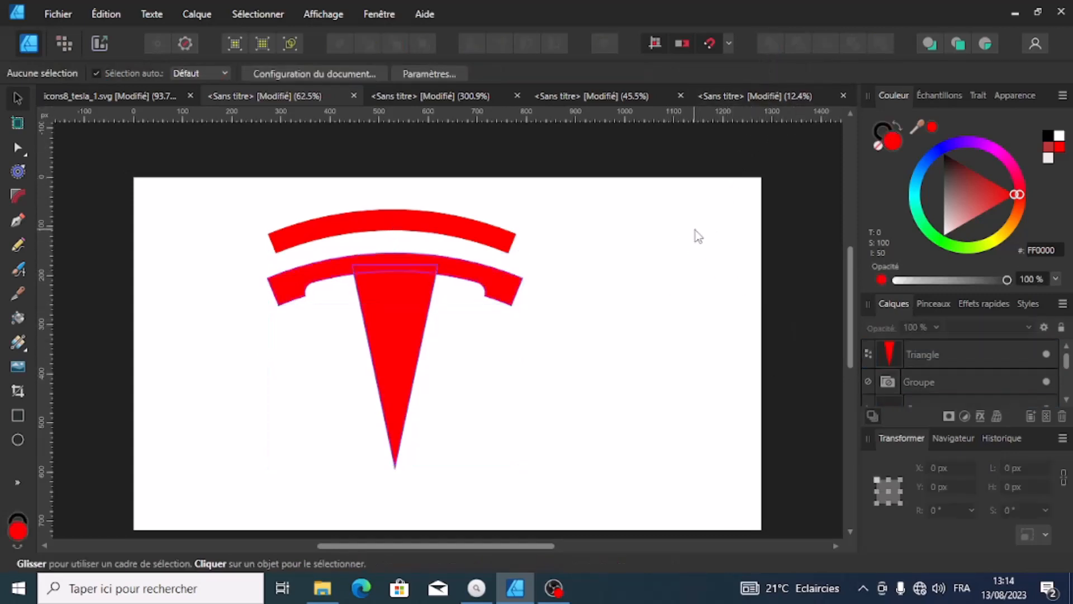
{"action": "left_click", "coordinate": [412, 302]}
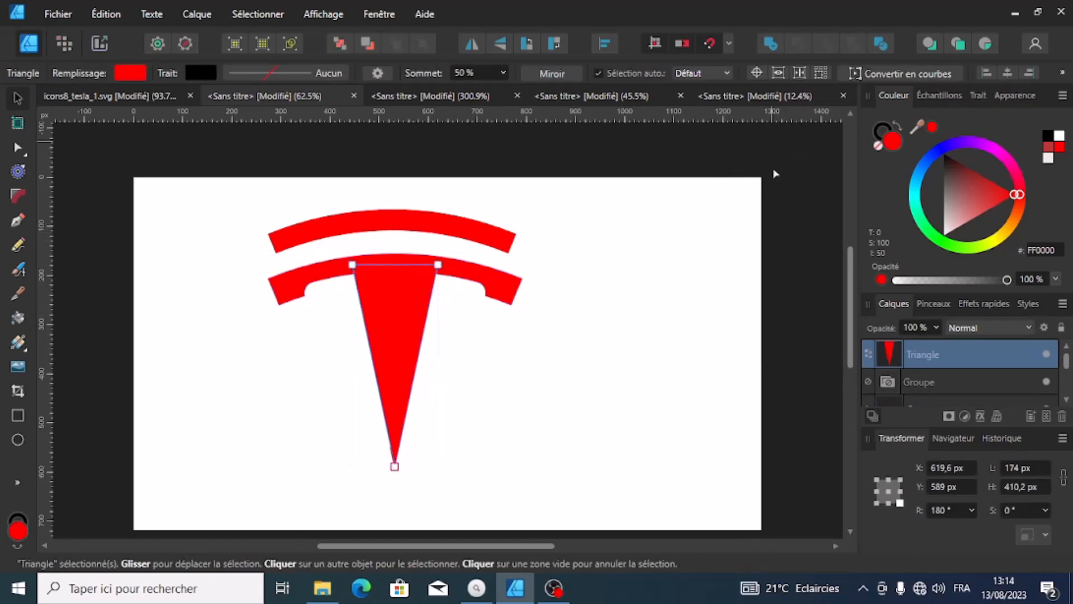
{"action": "left_click", "coordinate": [928, 74]}
{"action": "left_click", "coordinate": [585, 264]}
{"action": "left_click_drag", "start_coordinate": [218, 263], "coordinate": [481, 289]}
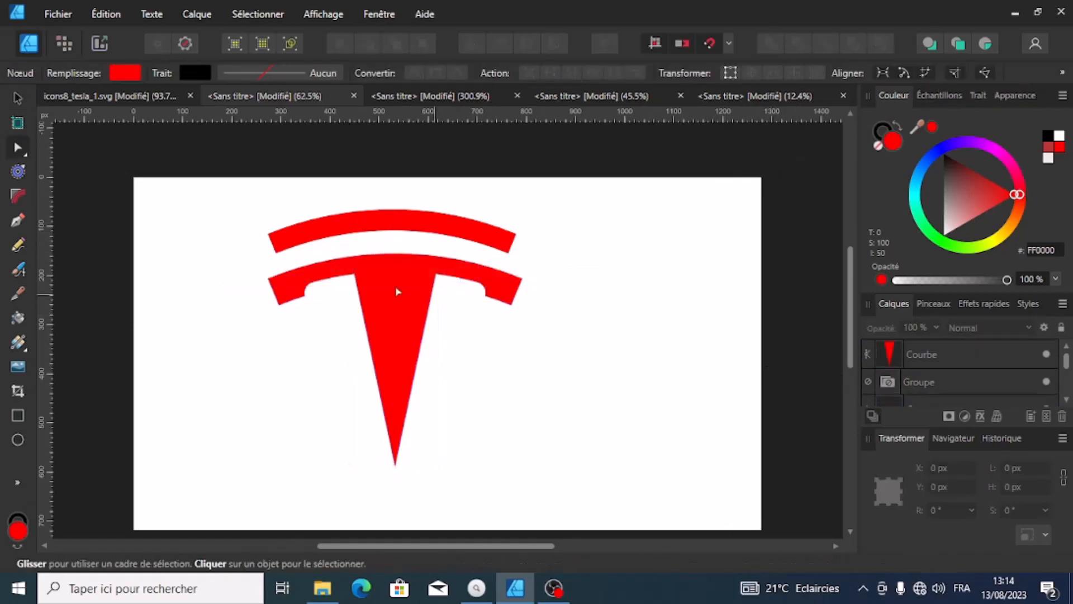
Merge the downward-pointing triangle and the lower arc into one T shape with the Add operation
{"action": "left_click_drag", "start_coordinate": [230, 250], "coordinate": [590, 492]}
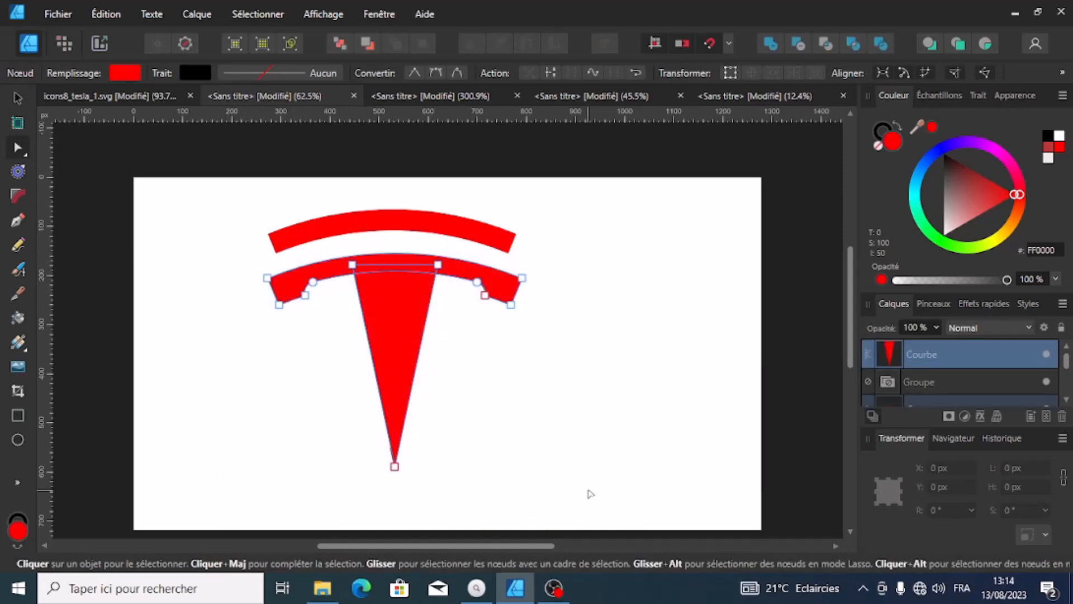
{"action": "left_click", "coordinate": [776, 40]}
{"action": "left_click", "coordinate": [690, 167]}
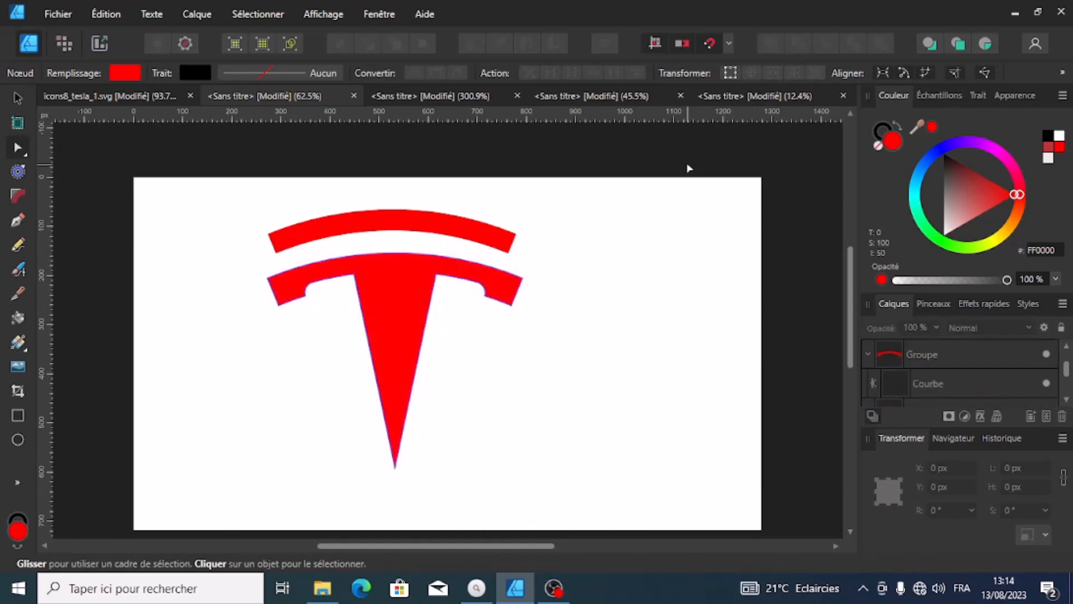
Move the merged T to about X 355.5 px, Y 222 px, and place the upper arc just above it
{"action": "left_click", "coordinate": [17, 97]}
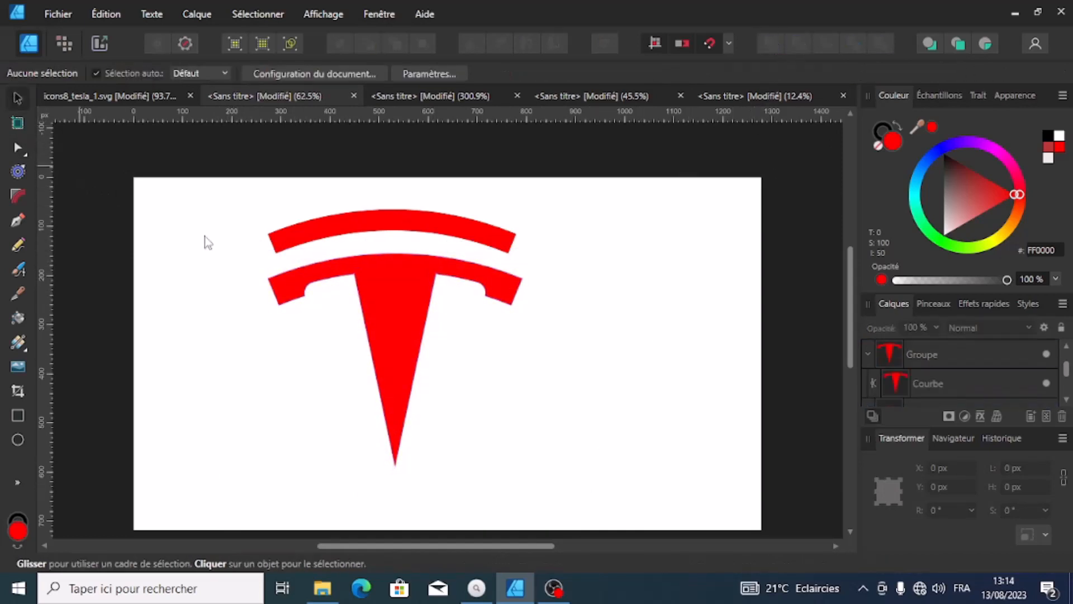
{"action": "left_click", "coordinate": [412, 227]}
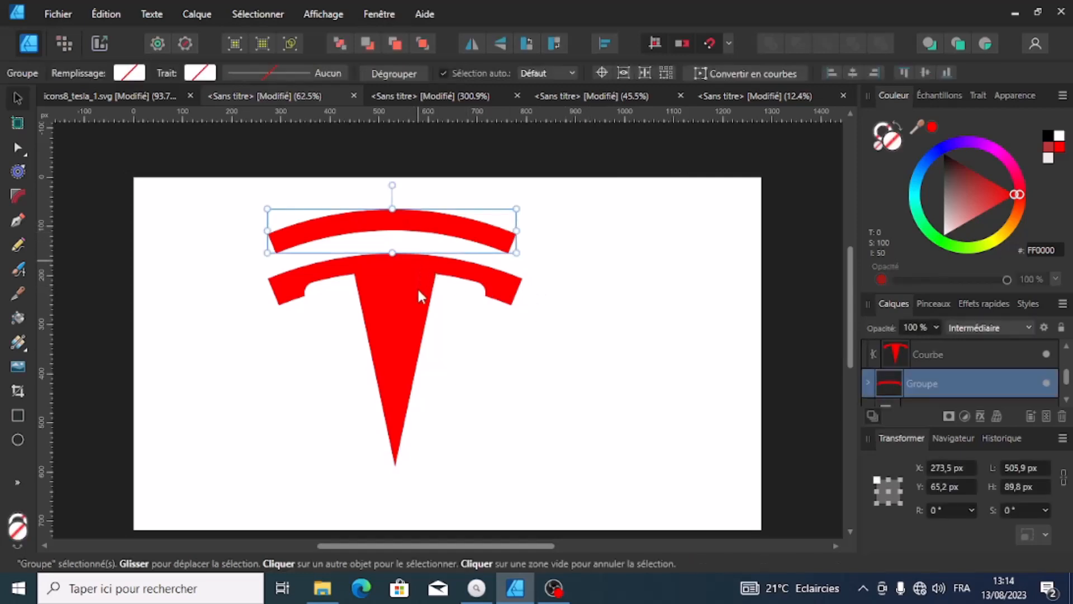
{"action": "left_click_drag", "start_coordinate": [396, 315], "coordinate": [445, 356]}
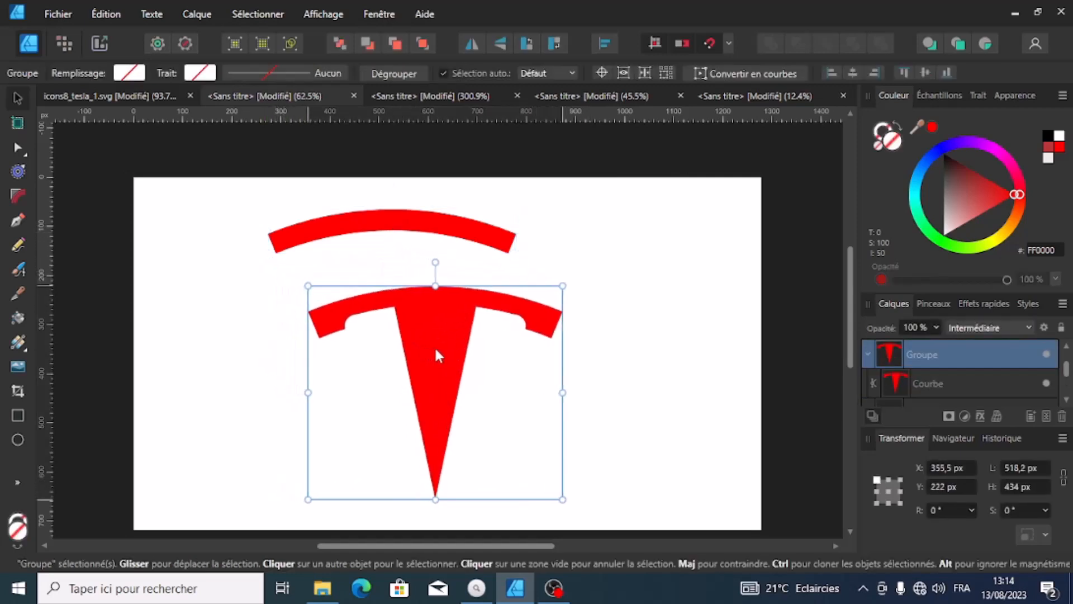
{"action": "left_click_drag", "start_coordinate": [380, 225], "coordinate": [422, 259]}
Draw a small triangle about 98 × 70 px away from the logo and flip it vertically so its tip points down
{"action": "left_click", "coordinate": [142, 98]}
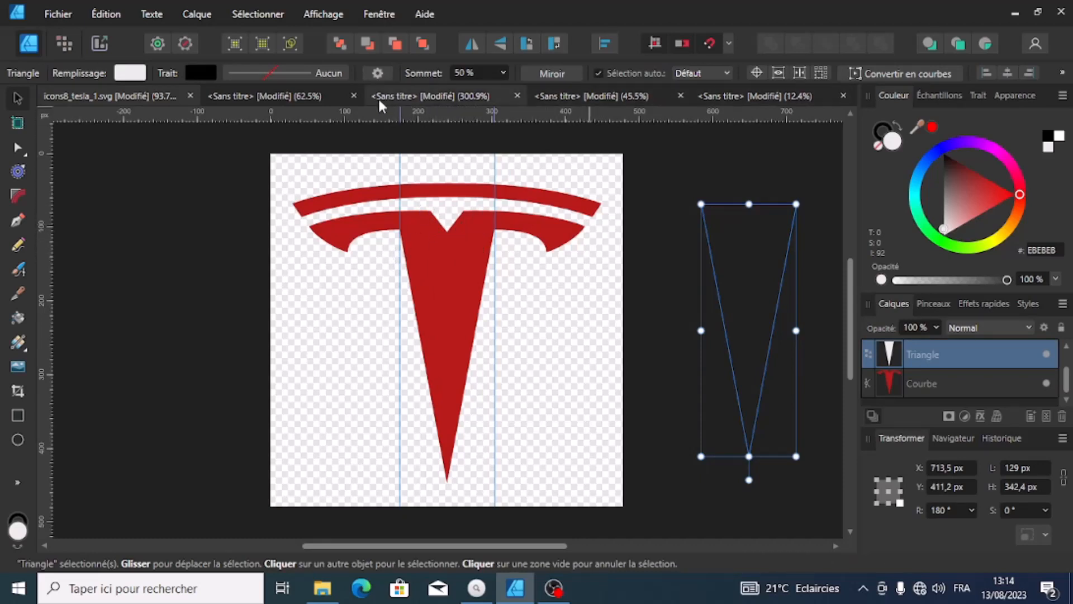
{"action": "left_click", "coordinate": [316, 97]}
{"action": "left_click", "coordinate": [213, 355]}
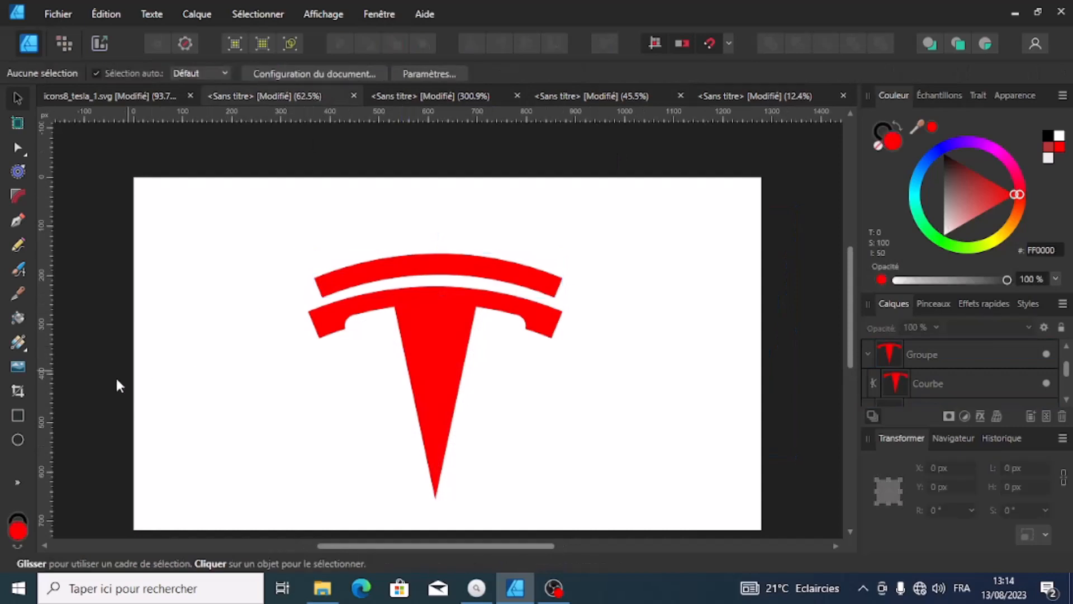
{"action": "left_click", "coordinate": [17, 483]}
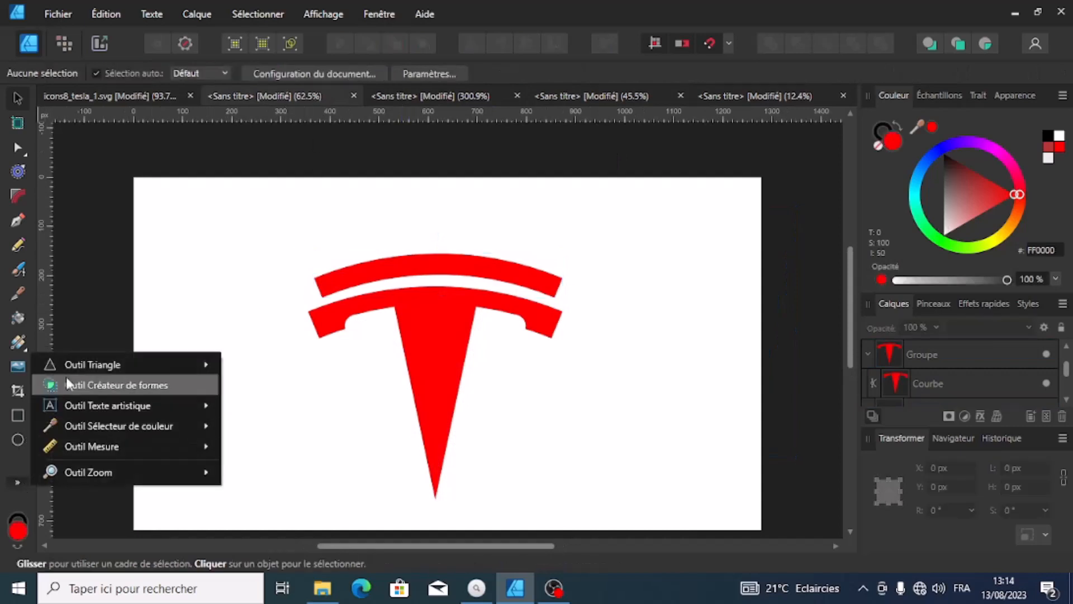
{"action": "mouse_move", "coordinate": [84, 365]}
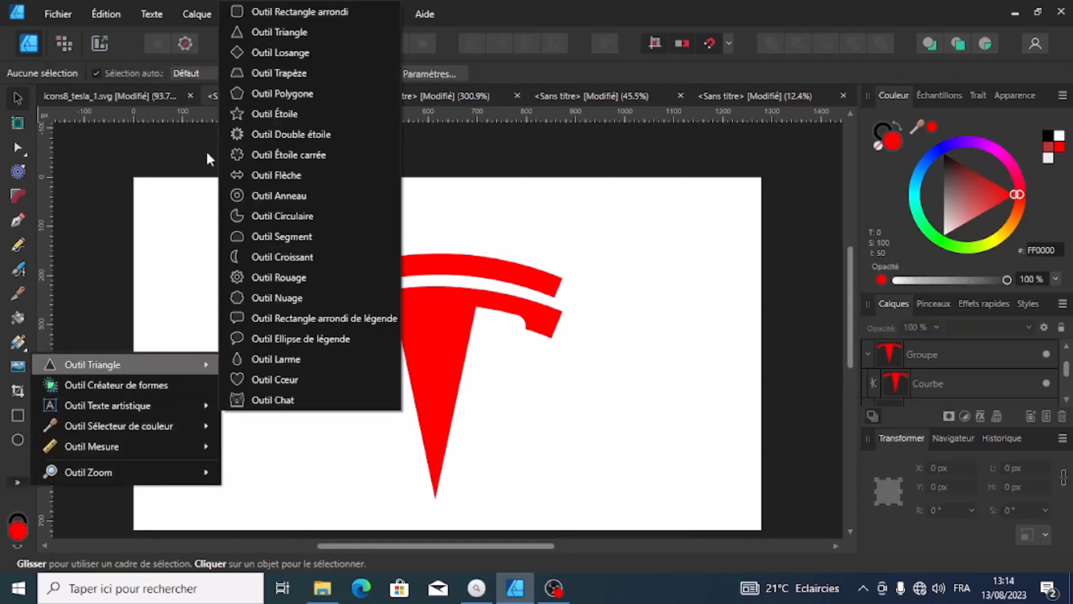
{"action": "left_click", "coordinate": [243, 33]}
{"action": "left_click_drag", "start_coordinate": [206, 206], "coordinate": [253, 239]}
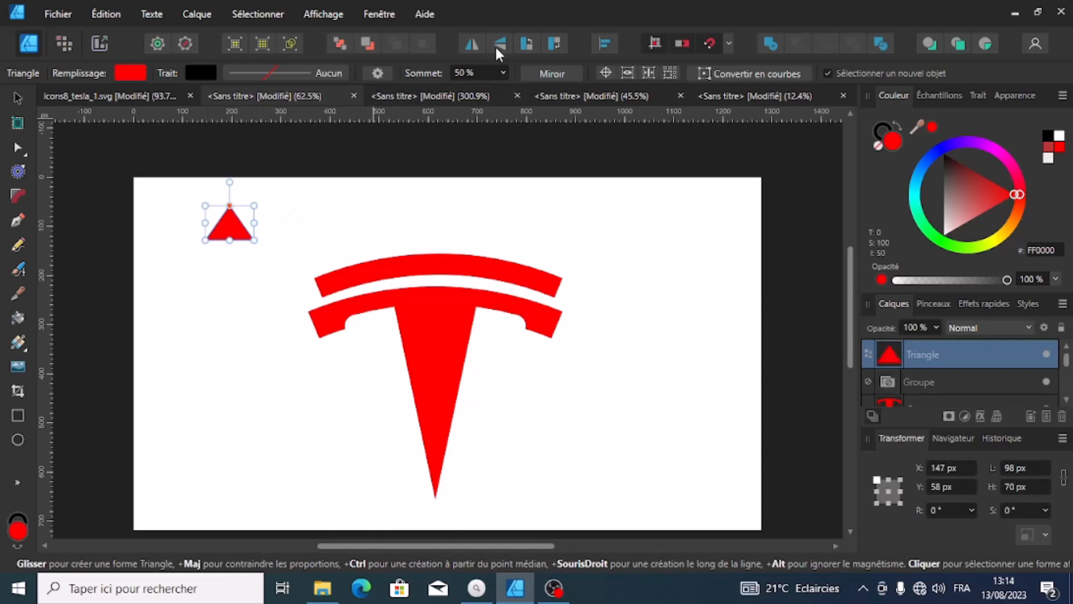
{"action": "left_click", "coordinate": [499, 45]}
{"action": "left_click", "coordinate": [23, 94]}
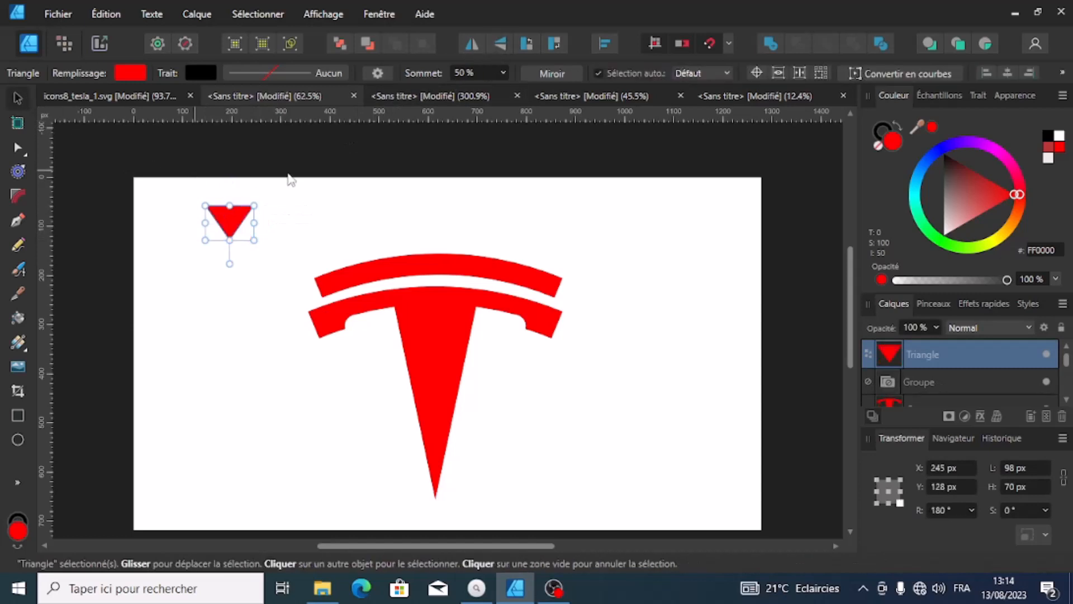
Move the upper arc aside and centre the small triangle horizontally on the T's top edge
{"action": "left_click", "coordinate": [343, 175]}
{"action": "left_click_drag", "start_coordinate": [225, 224], "coordinate": [204, 220]}
{"action": "left_click", "coordinate": [550, 260]}
{"action": "left_click_drag", "start_coordinate": [661, 241], "coordinate": [272, 521]}
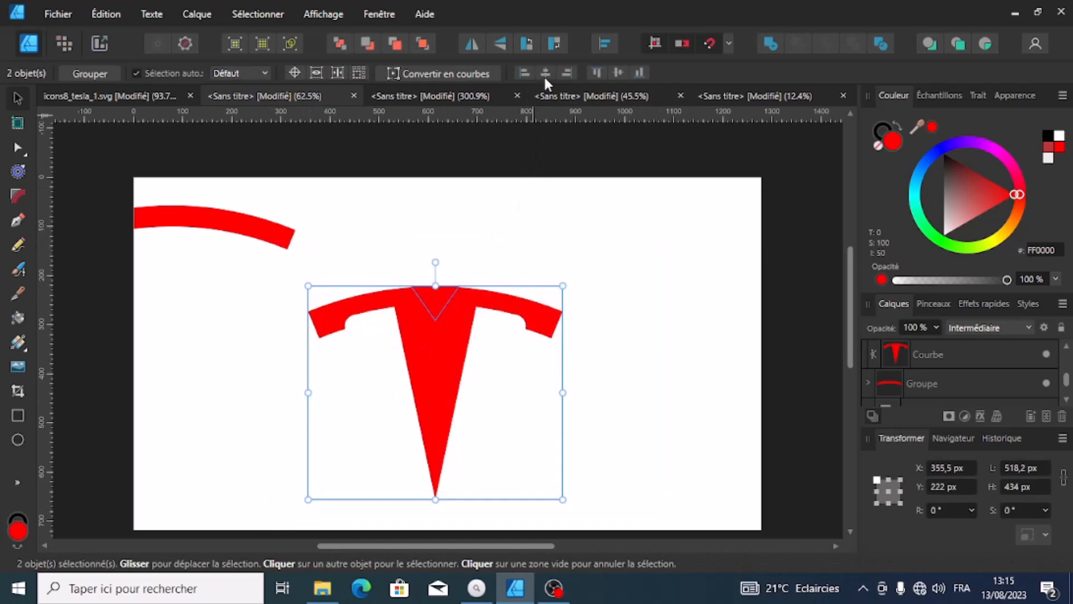
{"action": "left_click", "coordinate": [506, 246]}
Convert the small triangle on the T's top edge to curves
{"action": "left_click", "coordinate": [436, 298]}
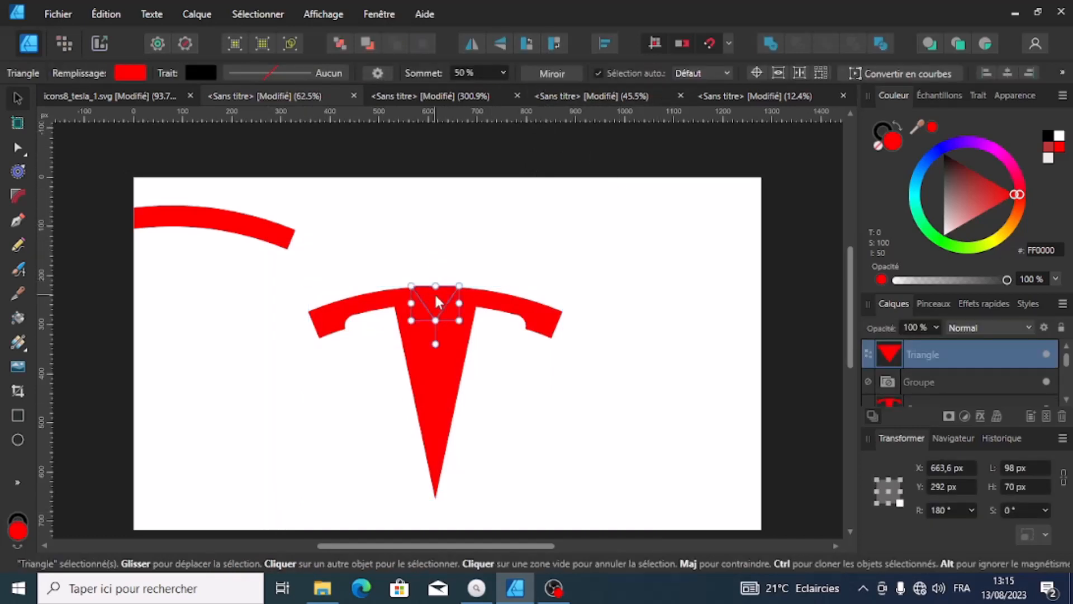
{"action": "left_click", "coordinate": [901, 72]}
{"action": "left_click", "coordinate": [755, 174]}
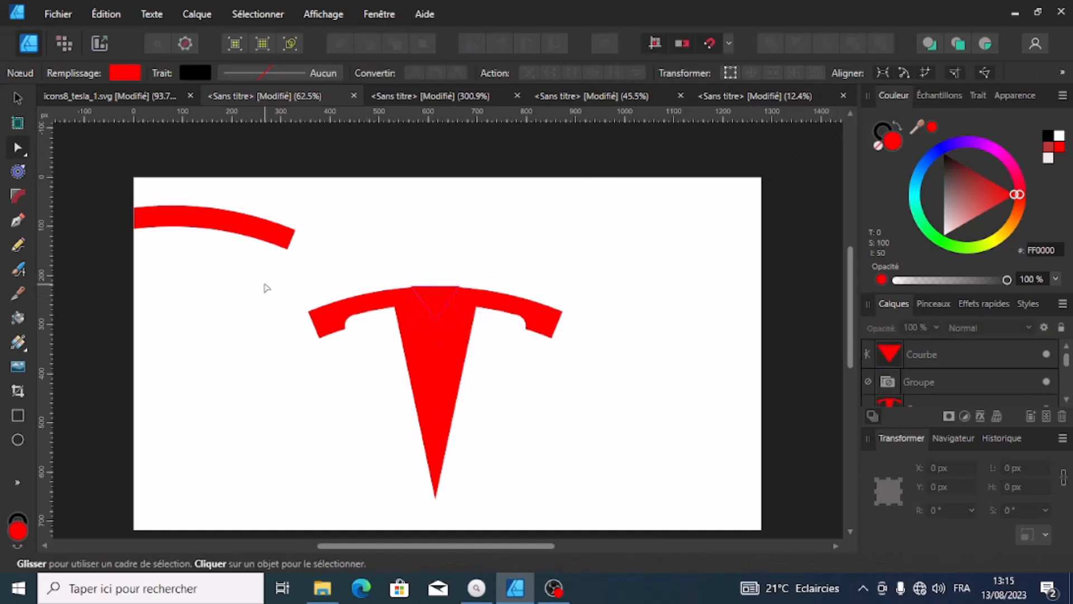
Try to cut the small triangle out of the T with the Divide operation, and undo moving the pieces apart
{"action": "key", "text": "v"}
{"action": "left_click_drag", "start_coordinate": [254, 259], "coordinate": [632, 536]}
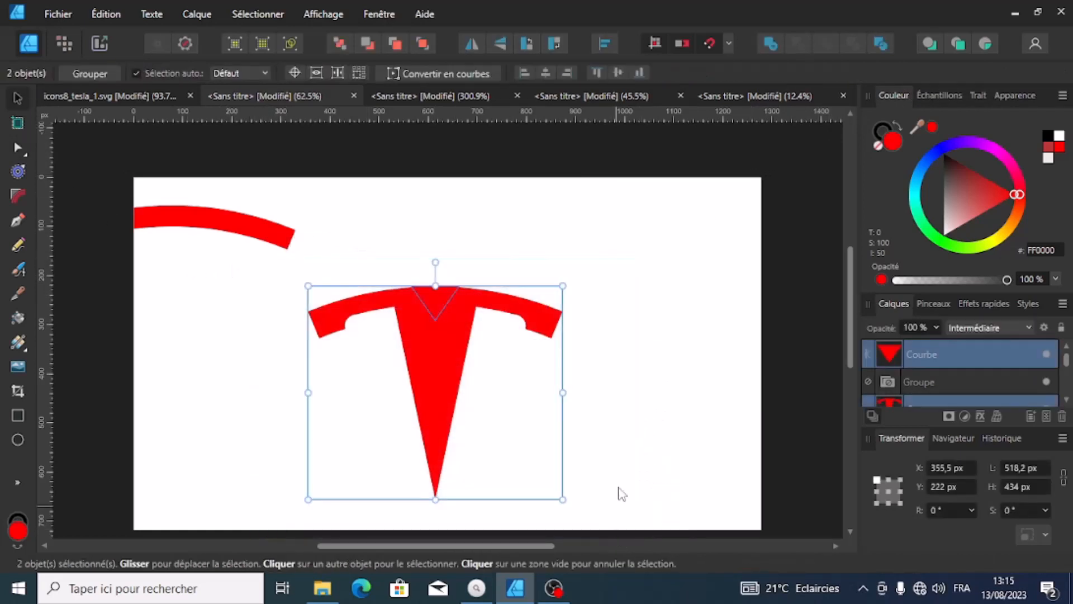
{"action": "left_click", "coordinate": [879, 43]}
{"action": "left_click", "coordinate": [645, 231]}
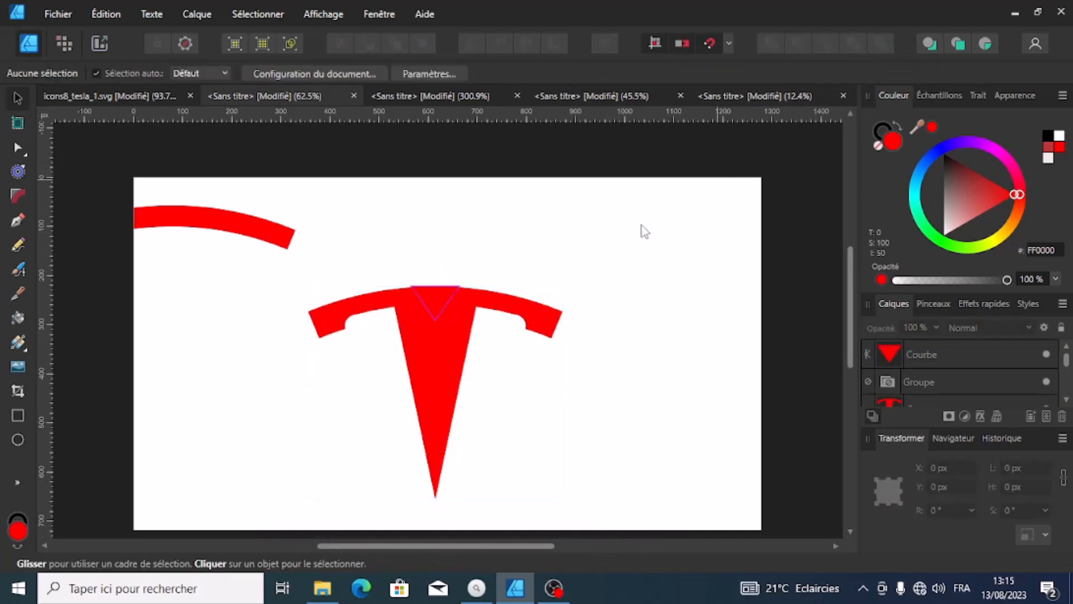
{"action": "left_click_drag", "start_coordinate": [432, 299], "coordinate": [511, 240]}
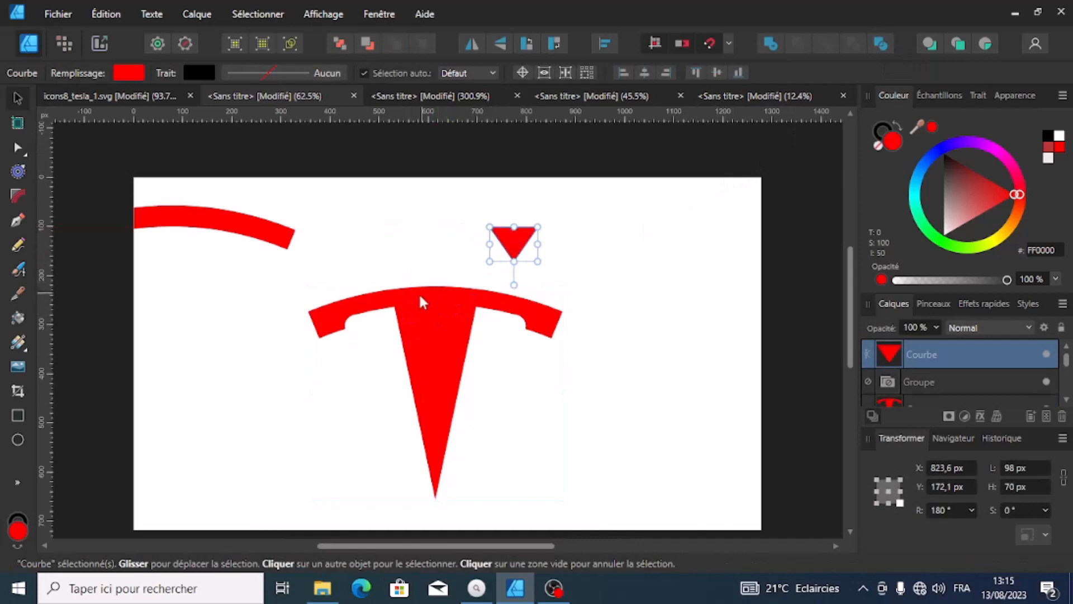
{"action": "left_click", "coordinate": [436, 293]}
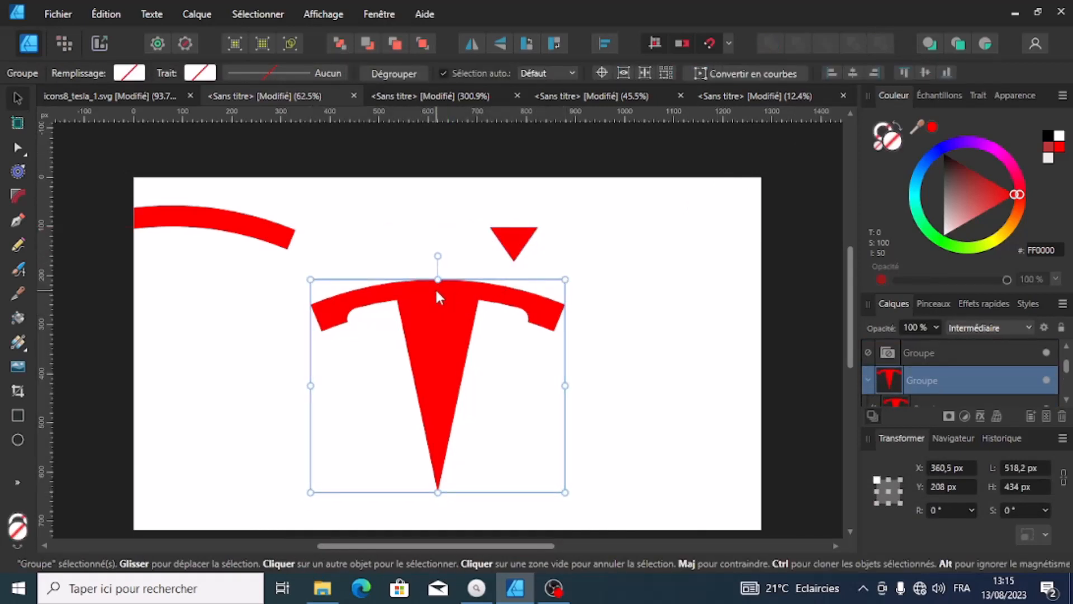
{"action": "key", "text": "ctrl+z"}
{"action": "key", "text": "ctrl+z"}
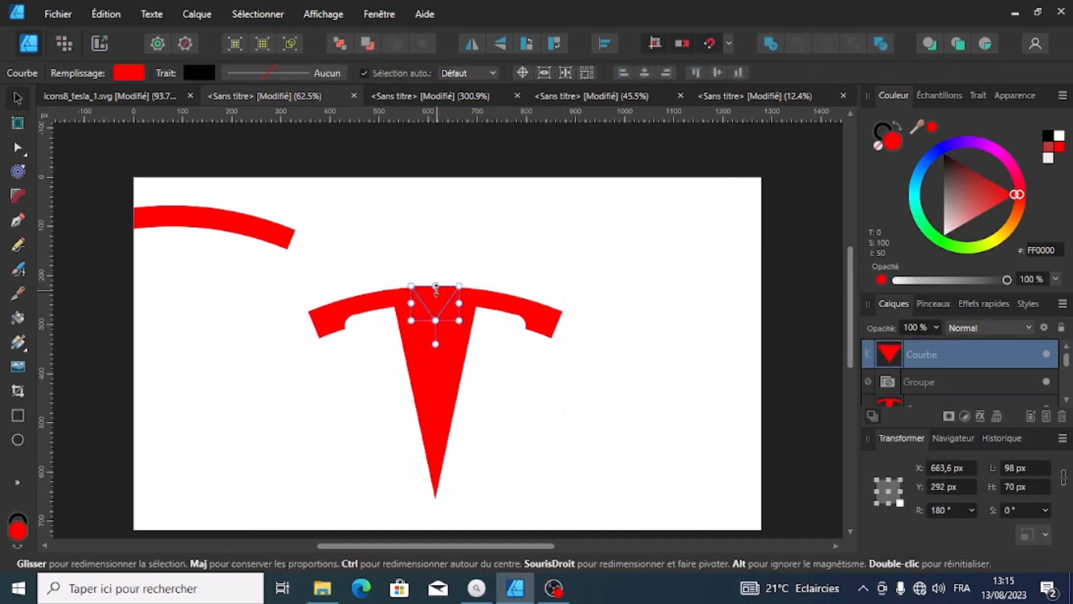
Cut the small triangle out of the T's top with the Shape Builder in subtract mode to form a V notch
{"action": "left_click", "coordinate": [581, 266]}
{"action": "left_click_drag", "start_coordinate": [256, 266], "coordinate": [611, 503]}
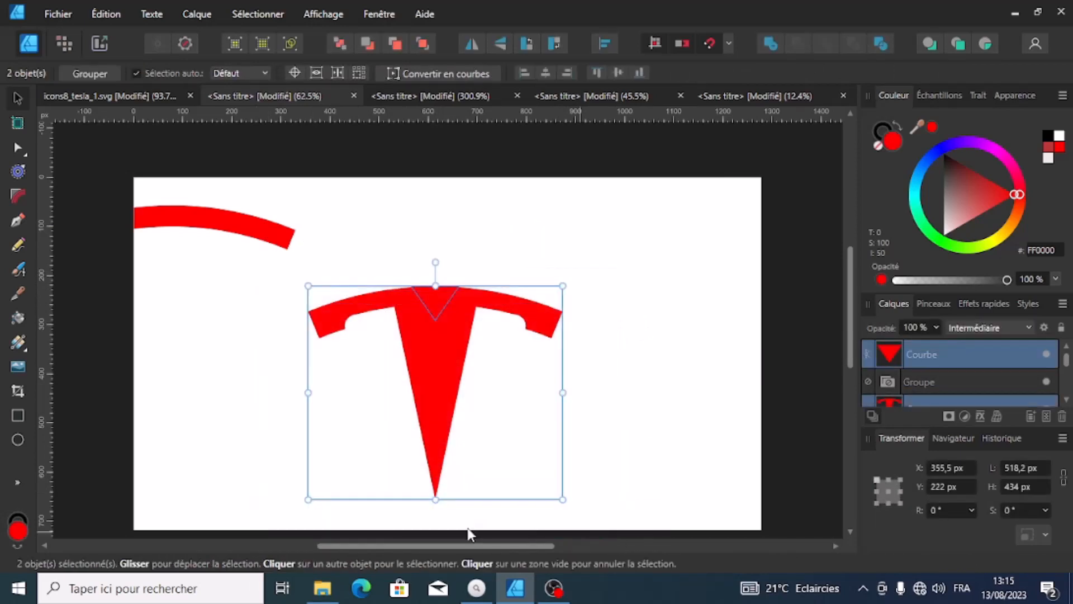
{"action": "left_click", "coordinate": [18, 482]}
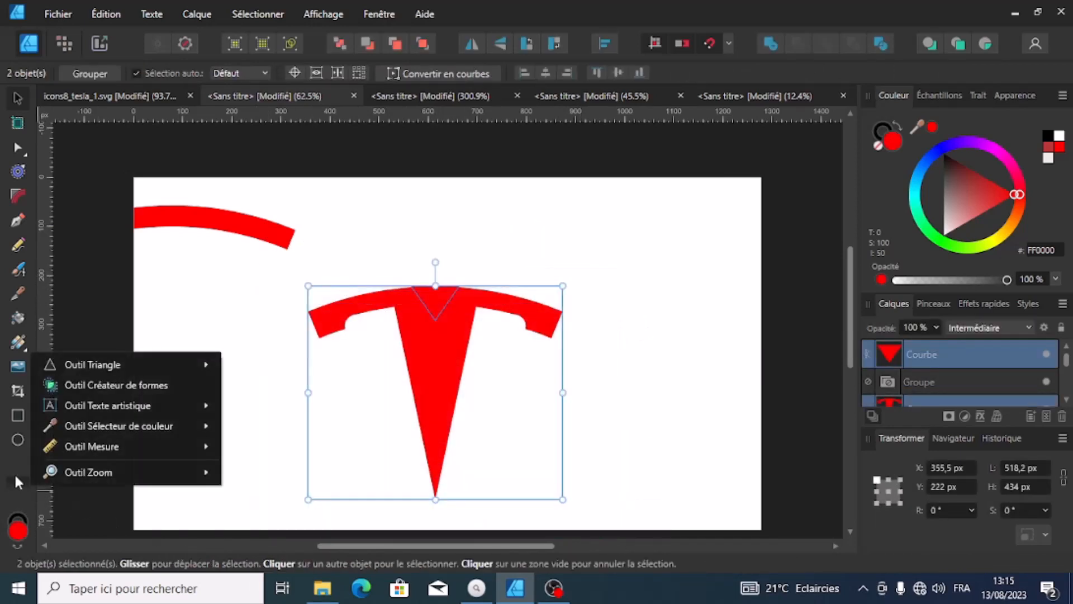
{"action": "left_click", "coordinate": [68, 389]}
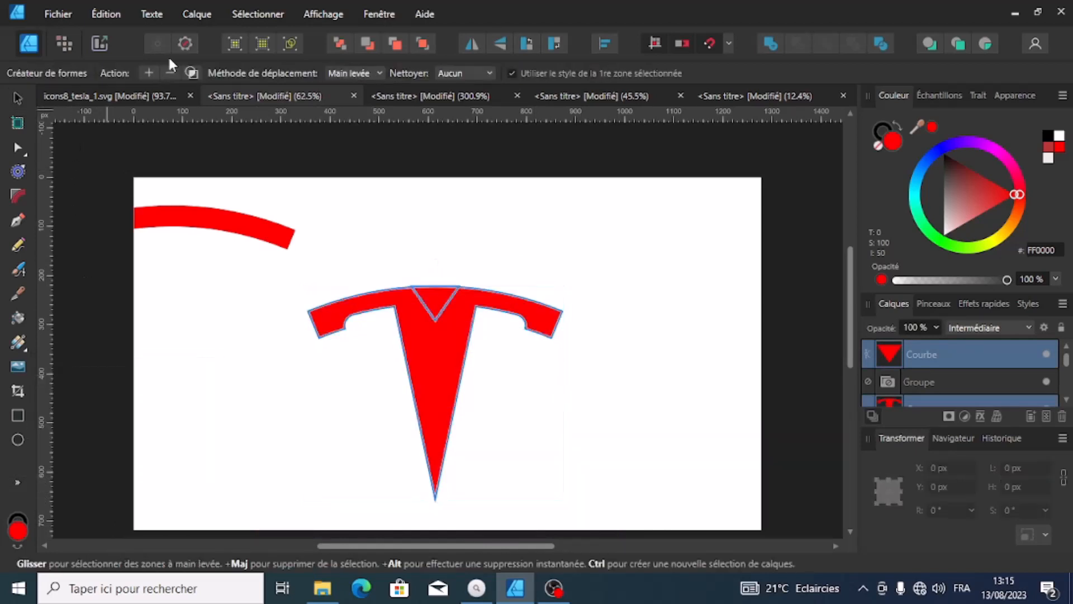
{"action": "left_click", "coordinate": [170, 72]}
{"action": "mouse_move", "coordinate": [362, 222]}
{"action": "left_mouse_down"}
{"action": "mouse_move", "coordinate": [431, 270]}
{"action": "mouse_move", "coordinate": [441, 292]}
{"action": "left_mouse_up"}
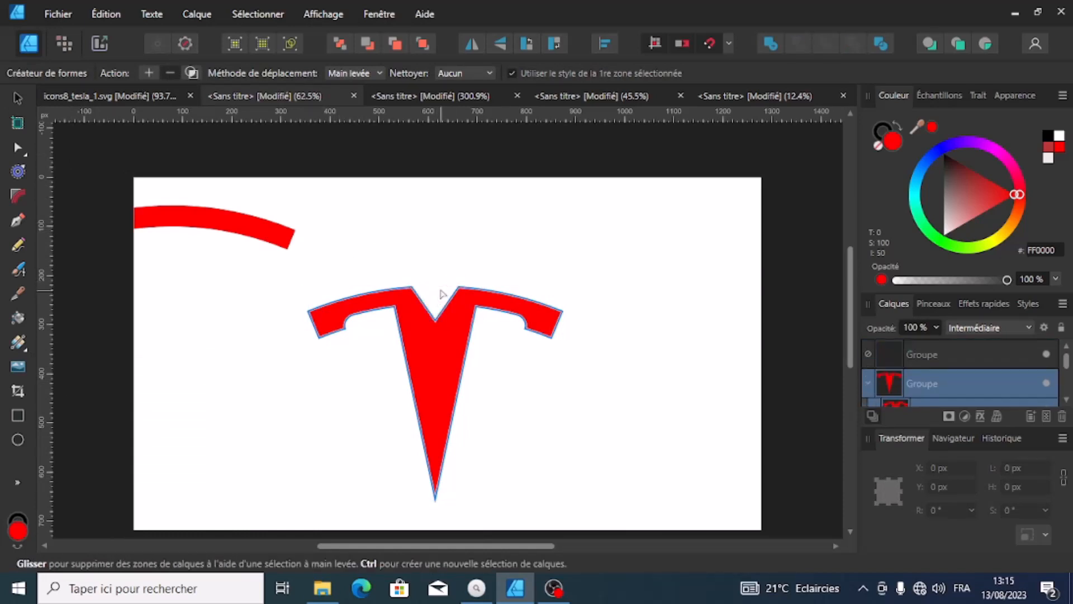
{"action": "left_click", "coordinate": [18, 99]}
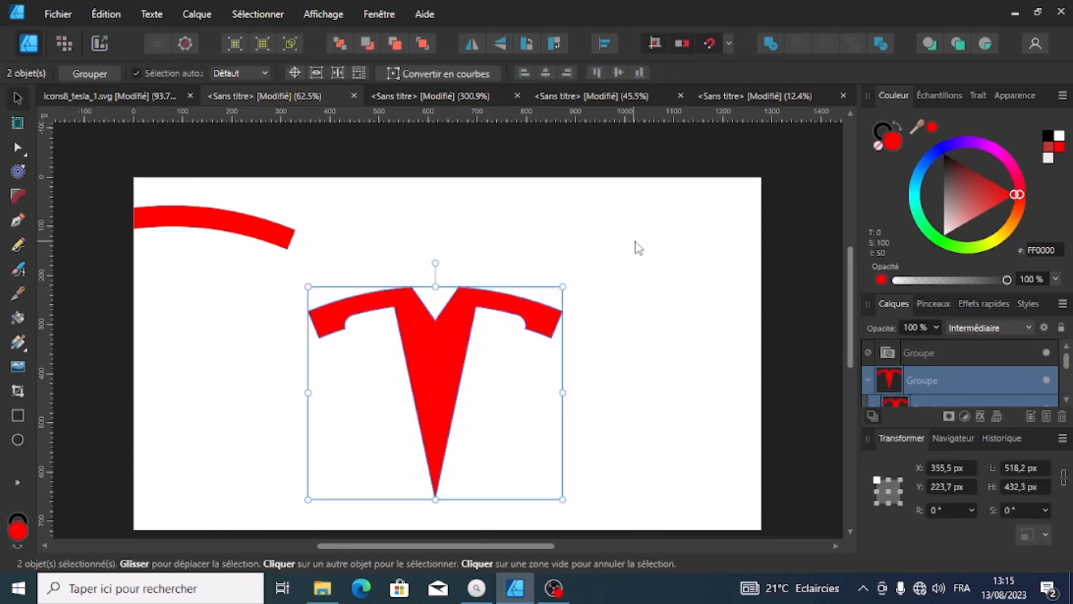
{"action": "left_click", "coordinate": [637, 246]}
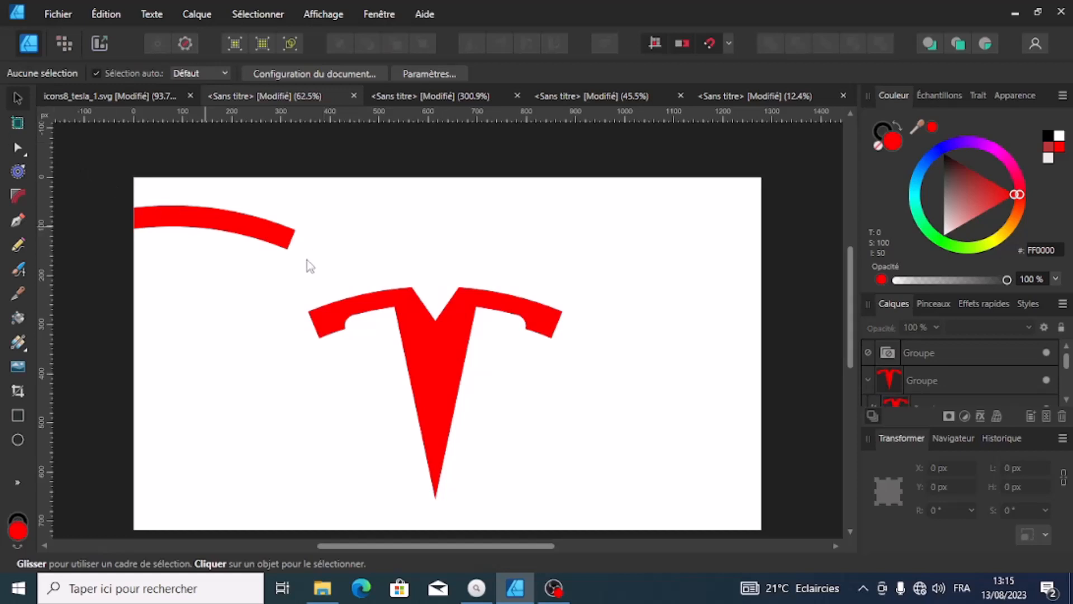
Shift the notched T slightly and place the upper arc centred above it at about X 419.7 px, Y 169.2 px
{"action": "mouse_move", "coordinate": [453, 356]}
{"action": "left_mouse_down"}
{"action": "mouse_move", "coordinate": [472, 359]}
{"action": "mouse_move", "coordinate": [460, 358]}
{"action": "left_mouse_up"}
{"action": "left_click", "coordinate": [252, 236]}
{"action": "left_click_drag", "start_coordinate": [252, 237], "coordinate": [541, 286]}
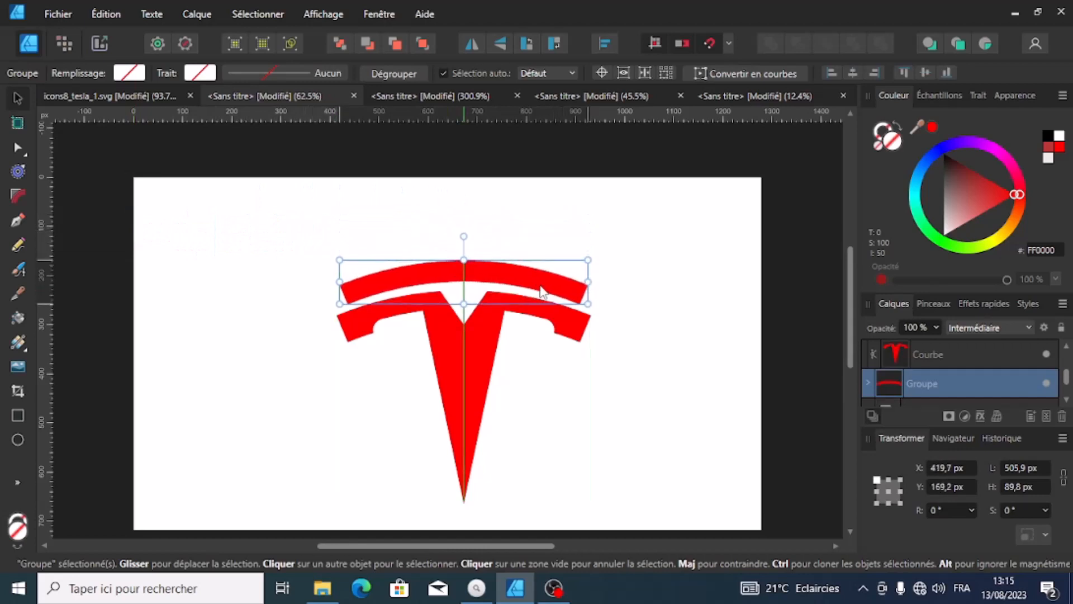
{"action": "left_click", "coordinate": [646, 262]}
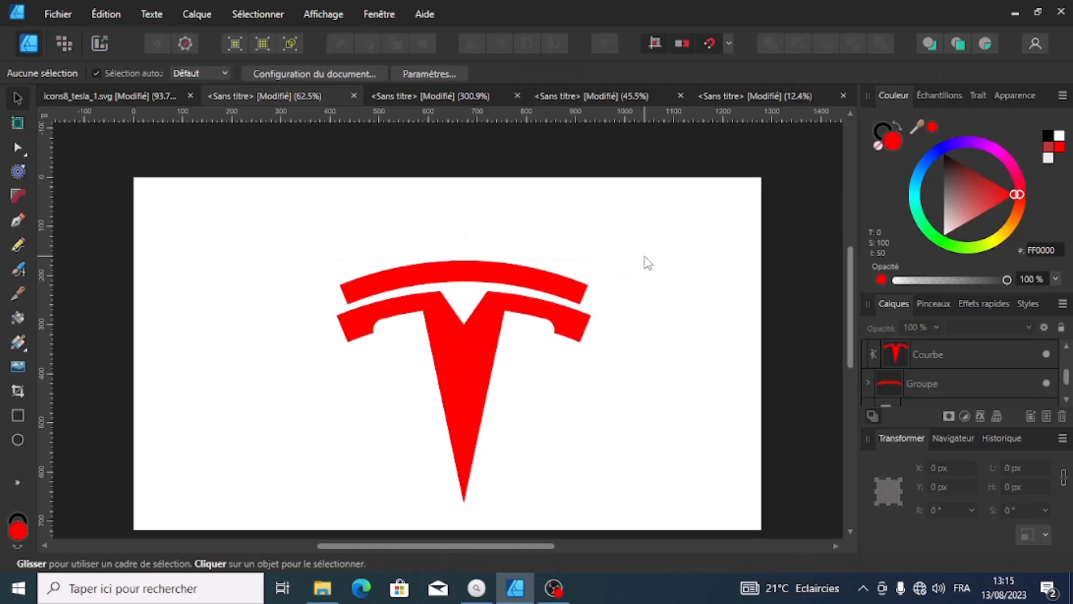
Compare the drawing with the reference logo, and align the upper arc and the T on their horizontal centres
{"action": "left_click", "coordinate": [153, 98]}
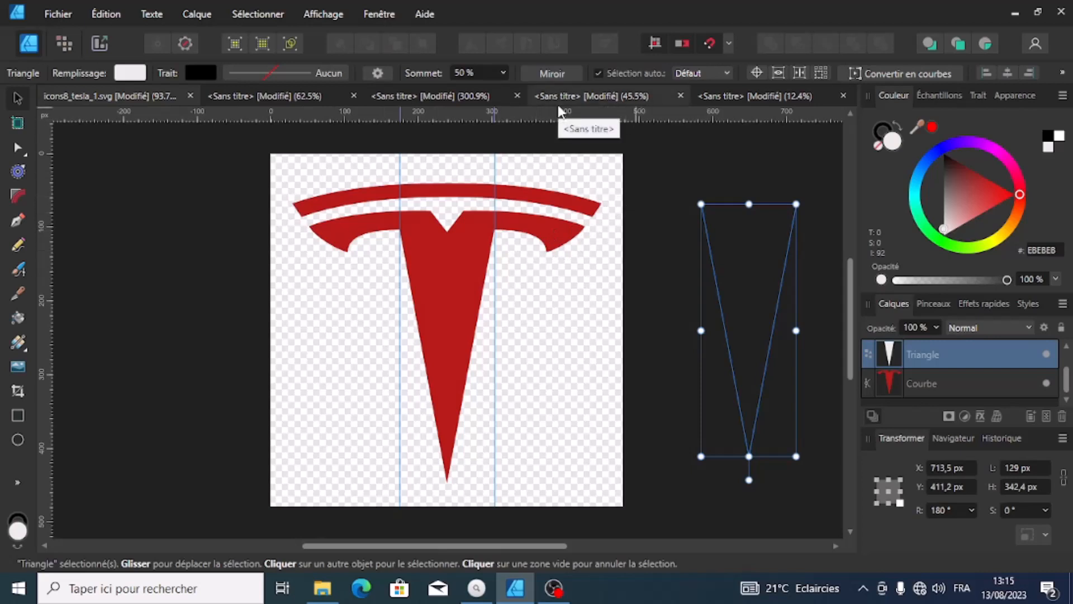
{"action": "left_click", "coordinate": [262, 96]}
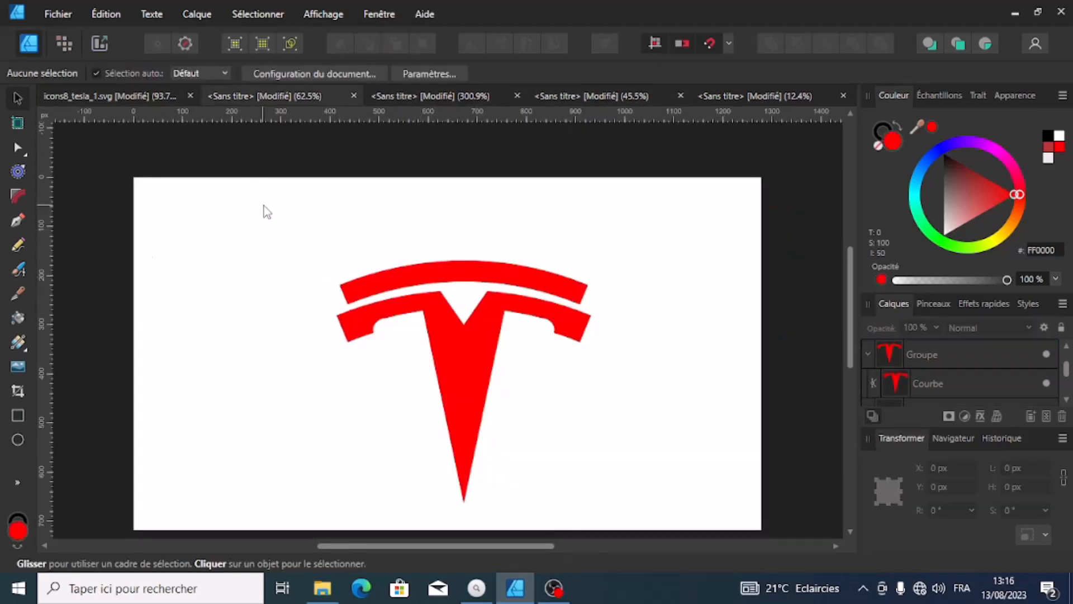
{"action": "left_click_drag", "start_coordinate": [264, 207], "coordinate": [693, 534]}
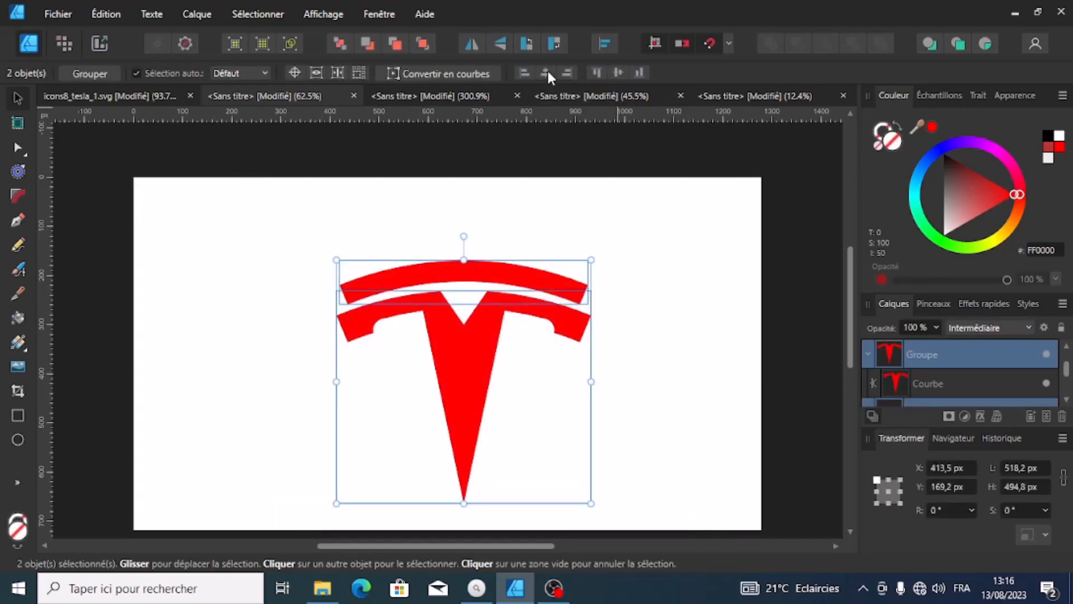
{"action": "left_click", "coordinate": [701, 172]}
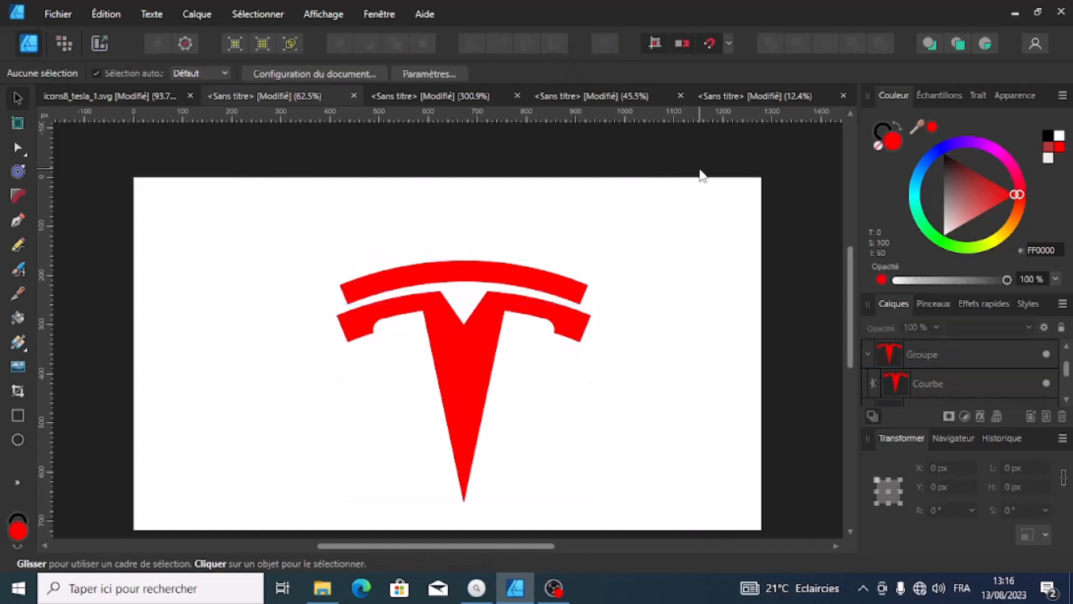
Draw an ellipse about 277 × 200 px beside the logo's left end, with no fill and a 0.5 pt black outline
{"action": "left_click", "coordinate": [19, 441]}
{"action": "left_click_drag", "start_coordinate": [183, 282], "coordinate": [319, 380]}
{"action": "left_click", "coordinate": [125, 72]}
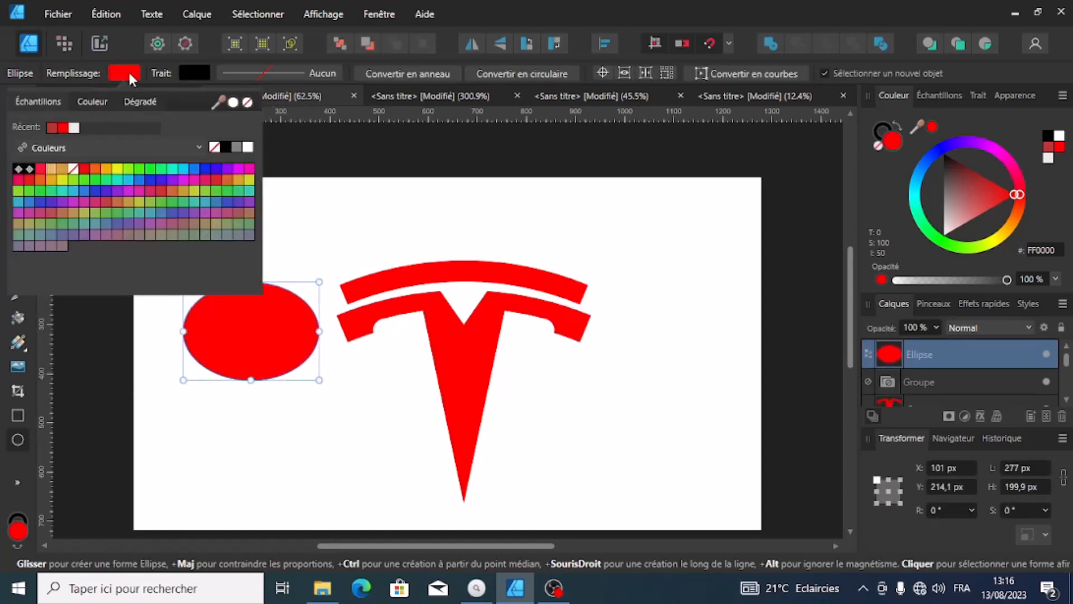
{"action": "left_click", "coordinate": [248, 102]}
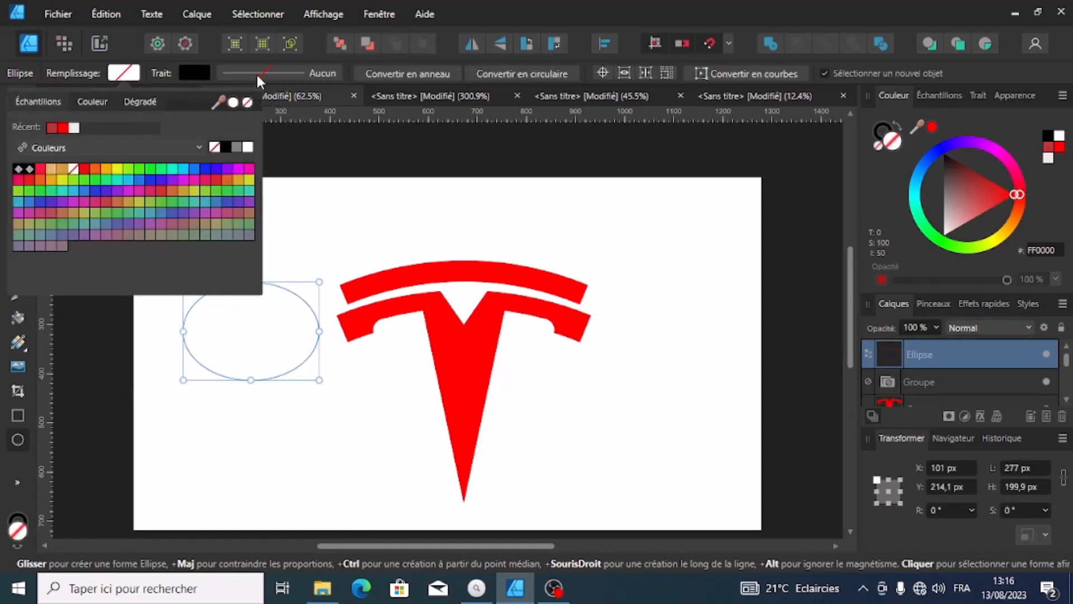
{"action": "left_click", "coordinate": [256, 73]}
{"action": "left_click_drag", "start_coordinate": [223, 127], "coordinate": [234, 132]}
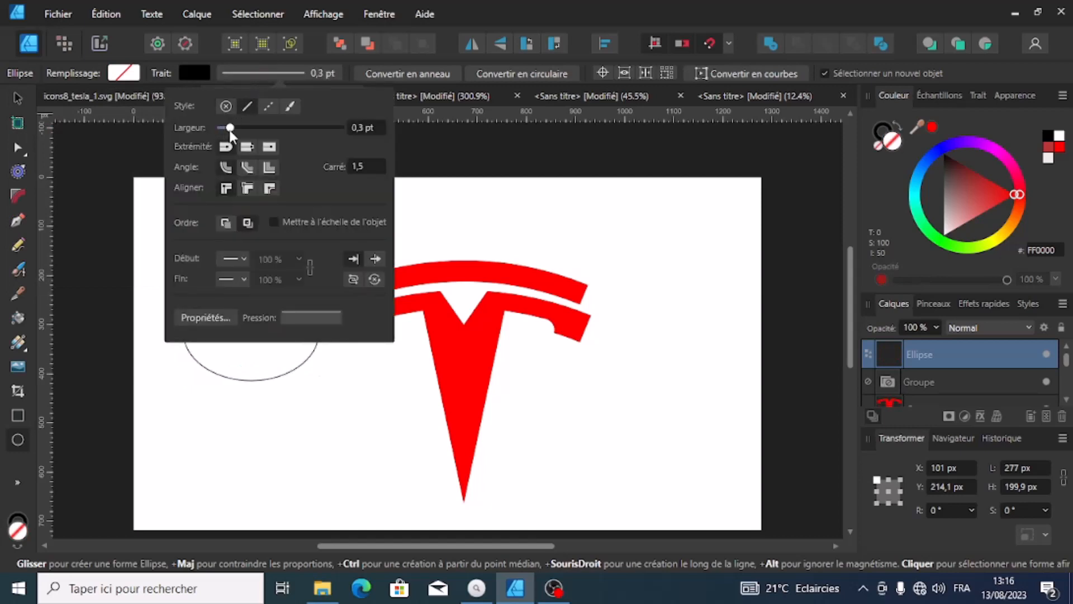
{"action": "left_click", "coordinate": [17, 96]}
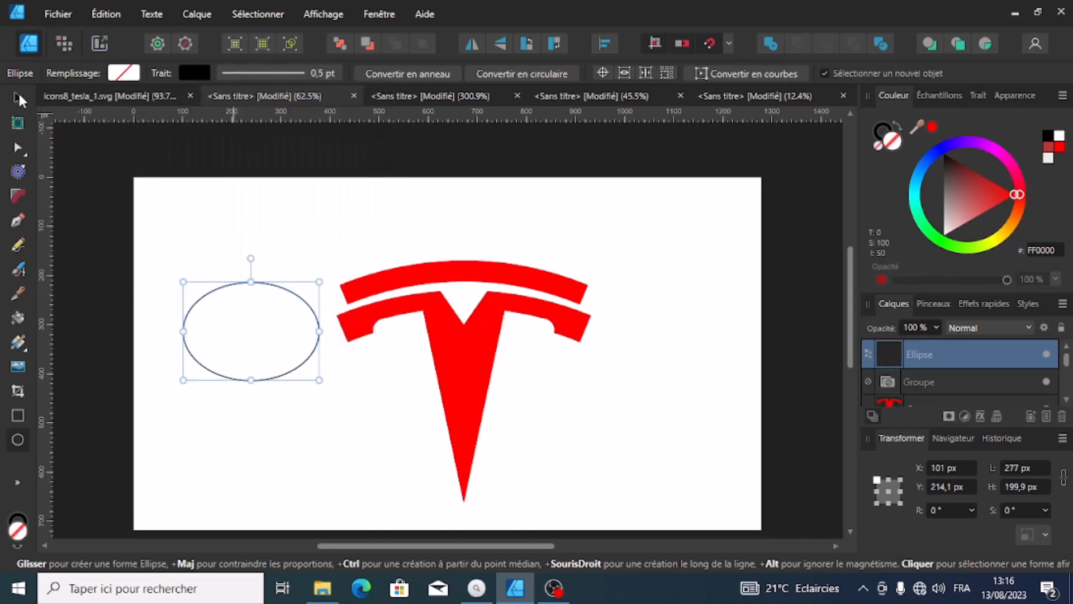
Rotate the ellipse to about -21.2° and place it over the left ends of the upper arc and the T
{"action": "left_click", "coordinate": [164, 165]}
{"action": "left_click", "coordinate": [235, 285]}
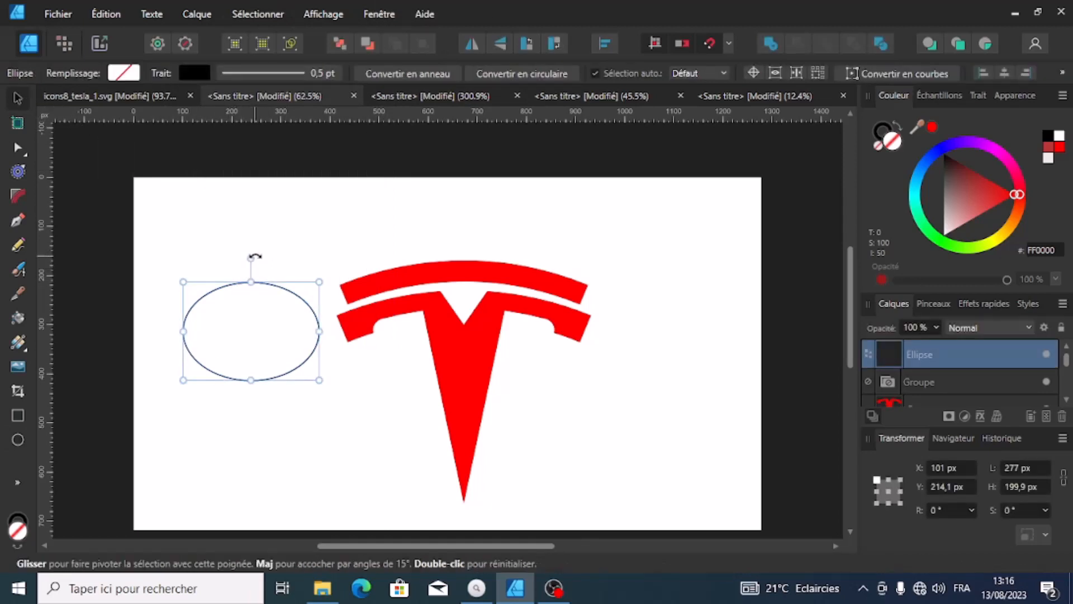
{"action": "left_click_drag", "start_coordinate": [254, 257], "coordinate": [278, 264]}
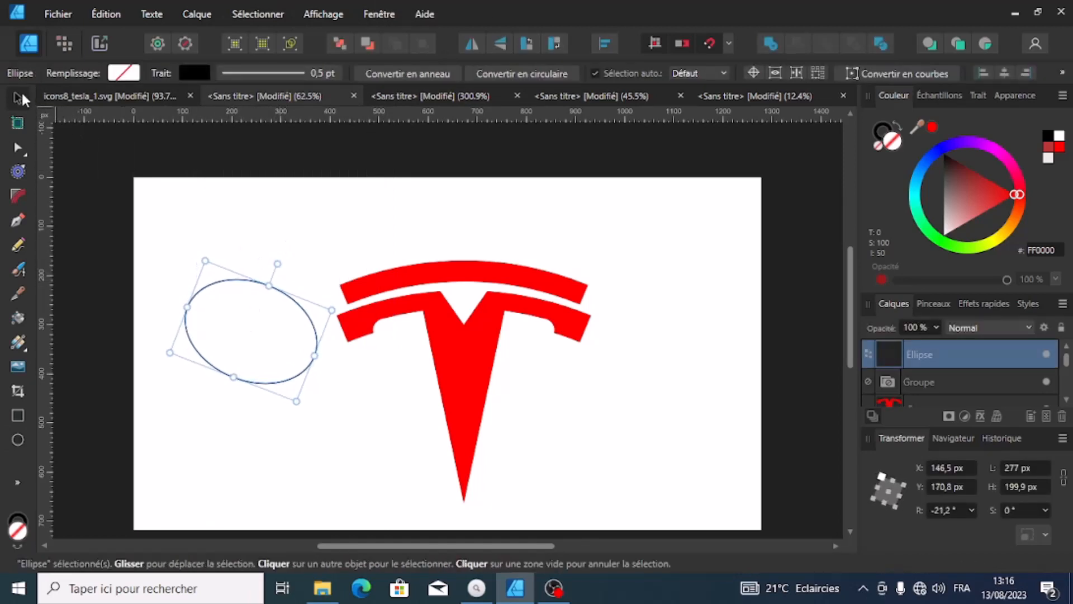
{"action": "left_click_drag", "start_coordinate": [243, 335], "coordinate": [376, 294]}
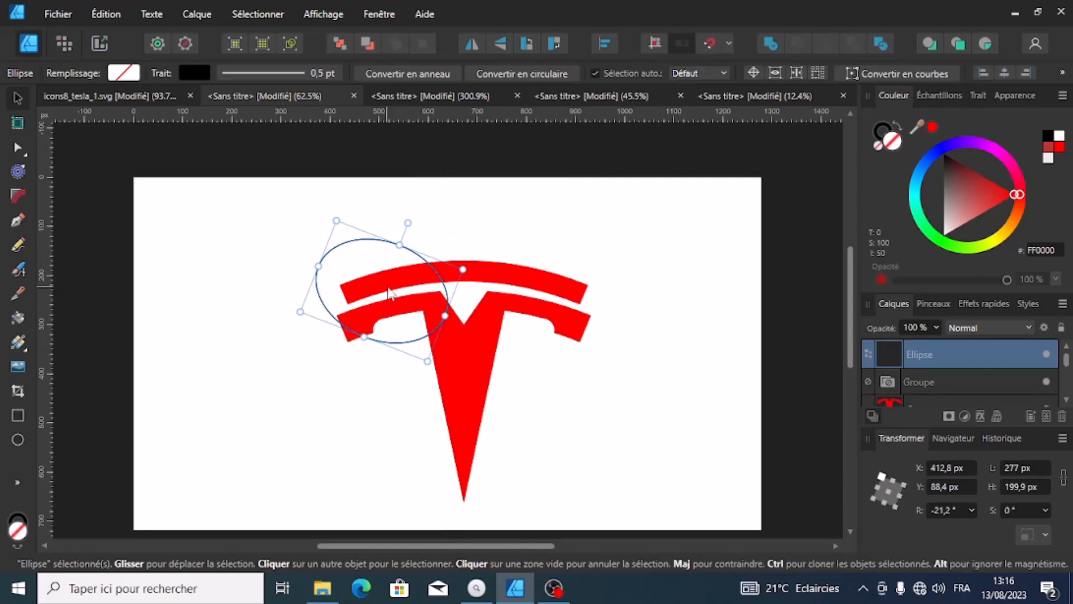
{"action": "left_click_drag", "start_coordinate": [389, 293], "coordinate": [398, 290]}
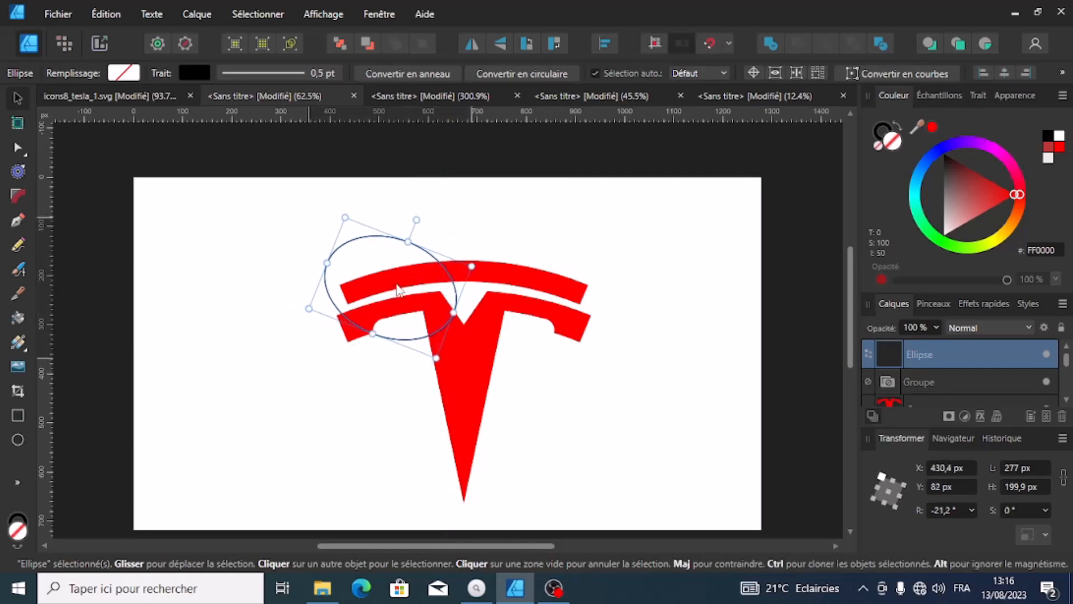
Shift the upper arc to about X 408.5 px, Y 174 px, and narrow the tilted ellipse to about 243.7 px wide
{"action": "left_click", "coordinate": [529, 284]}
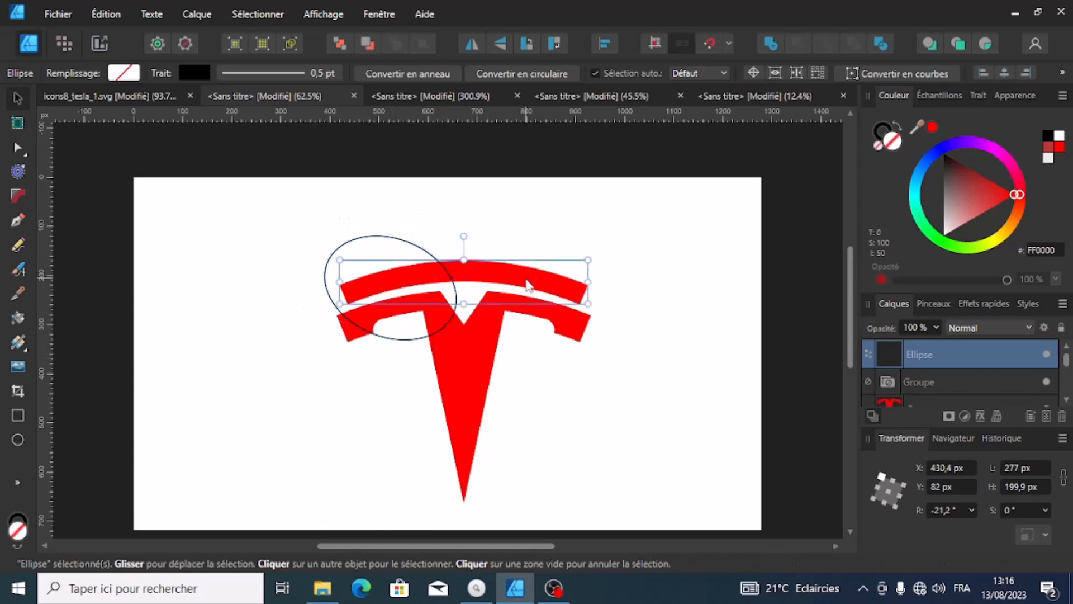
{"action": "left_click_drag", "start_coordinate": [527, 283], "coordinate": [522, 283]}
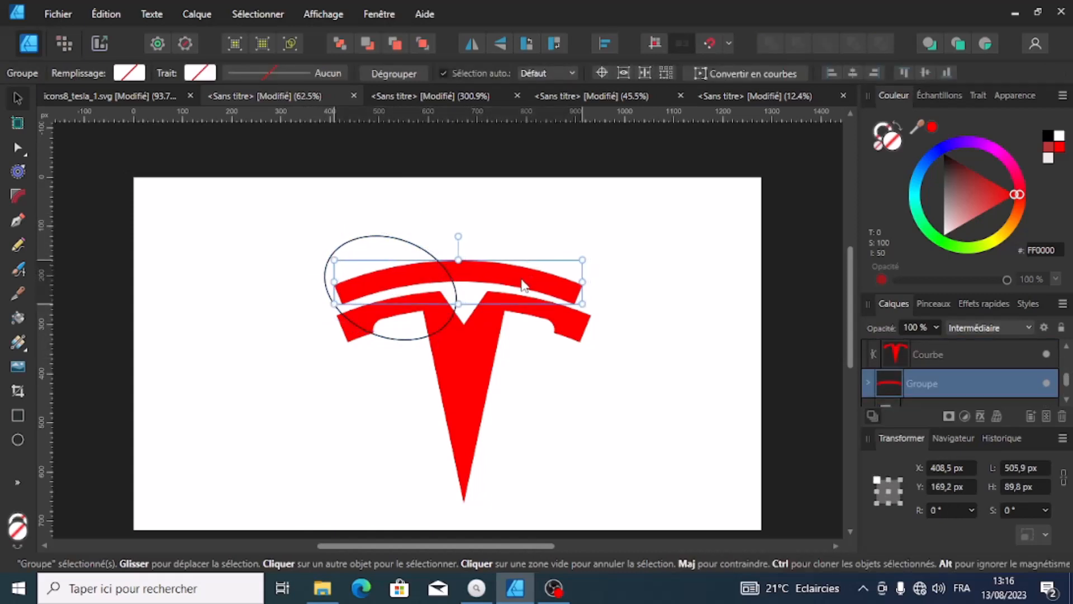
{"action": "left_click", "coordinate": [407, 241]}
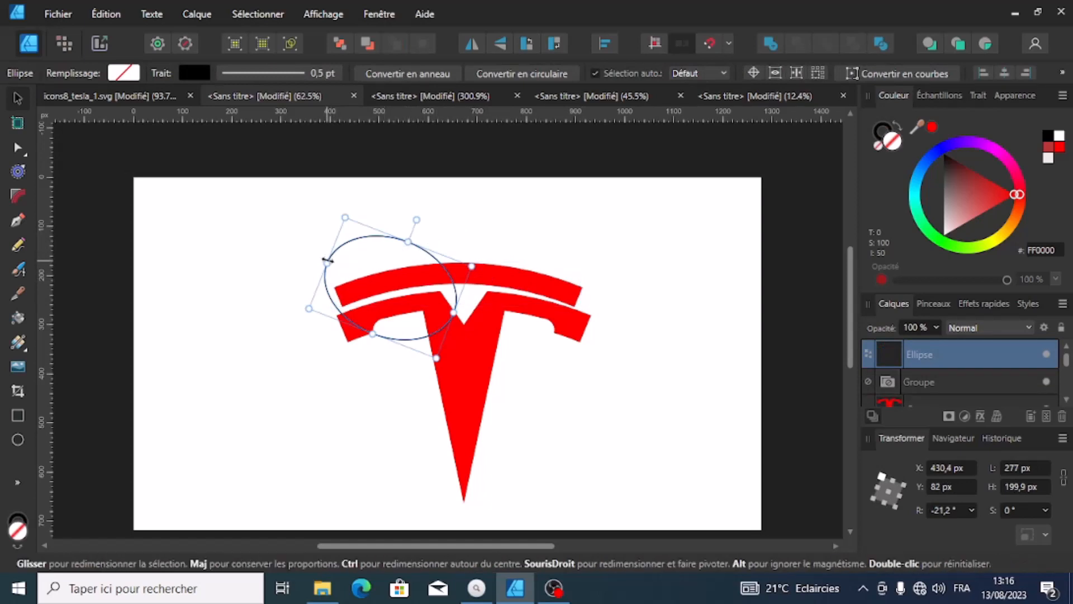
{"action": "left_click_drag", "start_coordinate": [333, 262], "coordinate": [344, 267]}
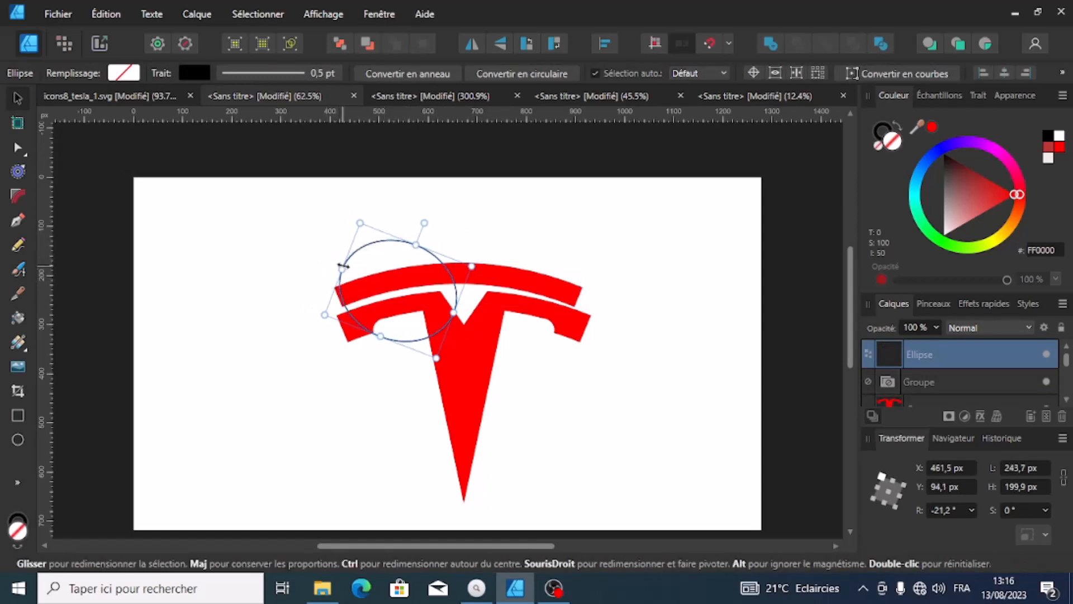
{"action": "left_click", "coordinate": [312, 233]}
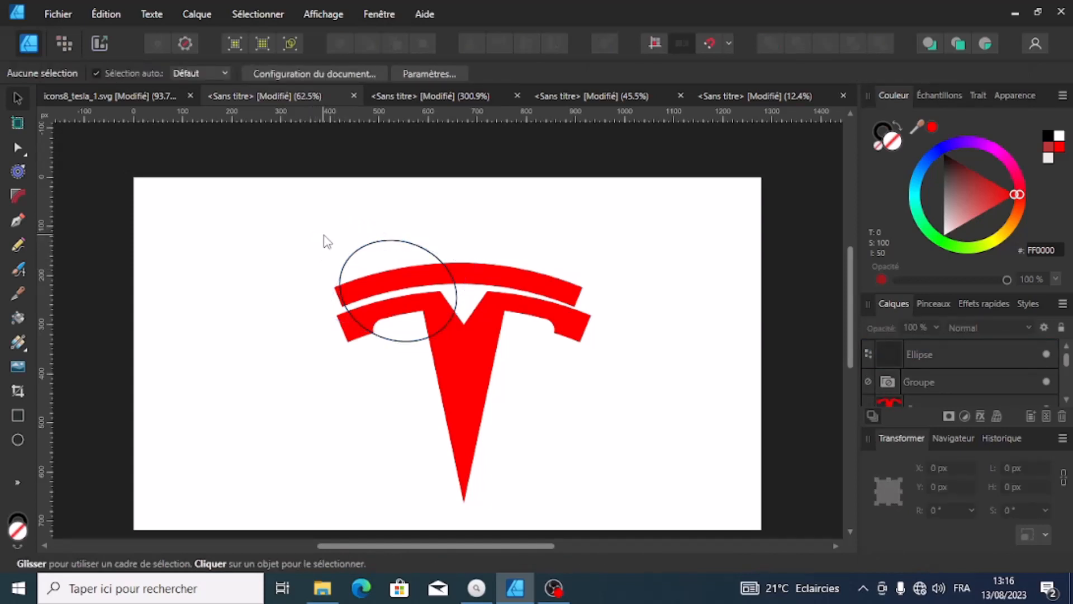
{"action": "left_click", "coordinate": [395, 242]}
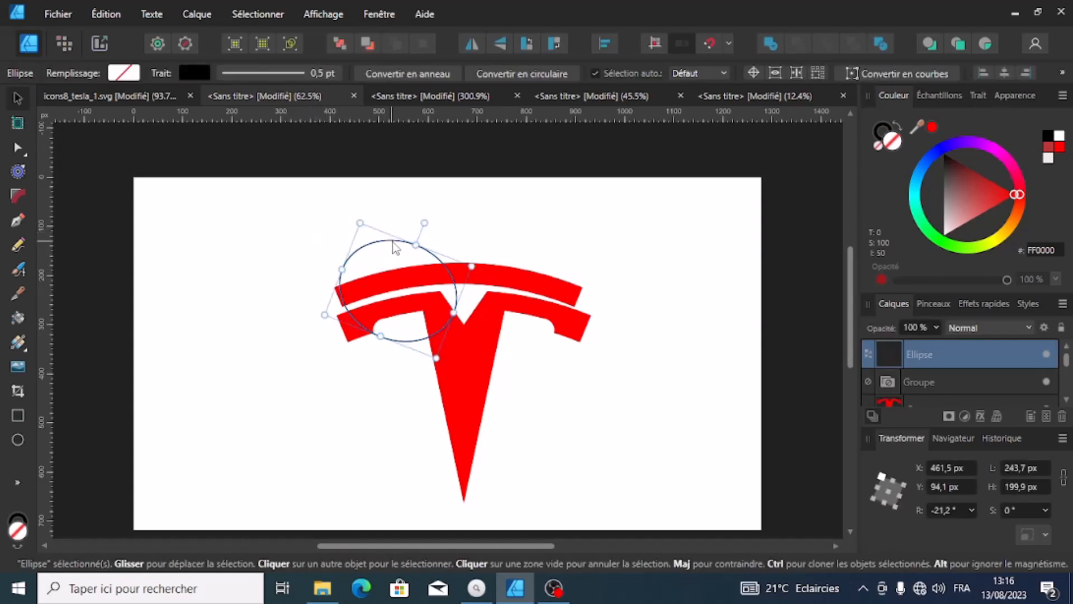
Copy and paste the tilted ellipse, and move the duplicate over the right ends of the upper arc and the T
{"action": "right_click", "coordinate": [359, 222]}
{"action": "left_click", "coordinate": [386, 169]}
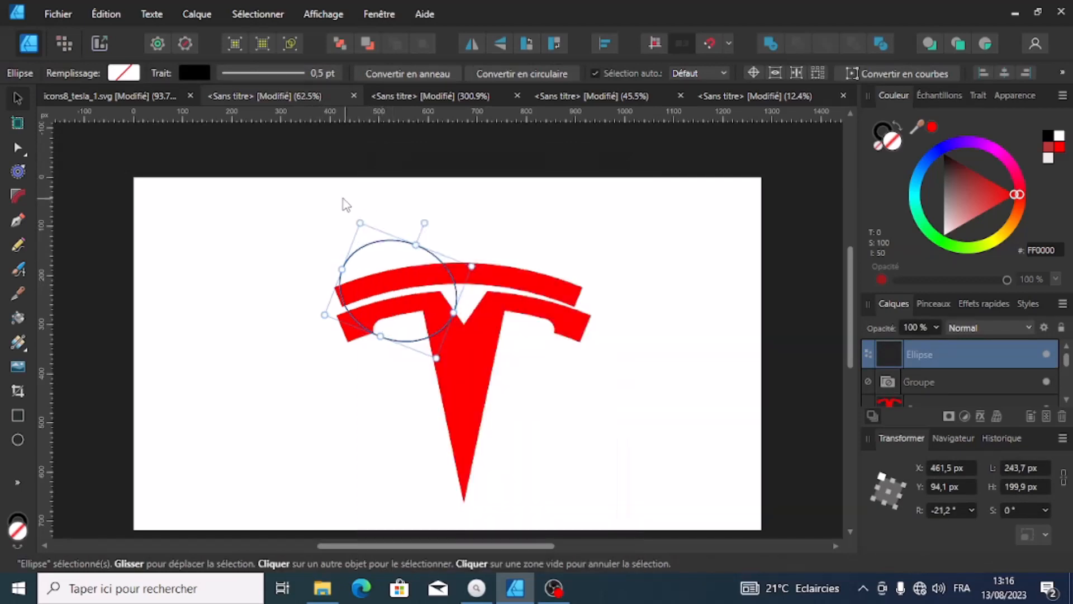
{"action": "right_click", "coordinate": [346, 205]}
{"action": "left_click", "coordinate": [378, 187]}
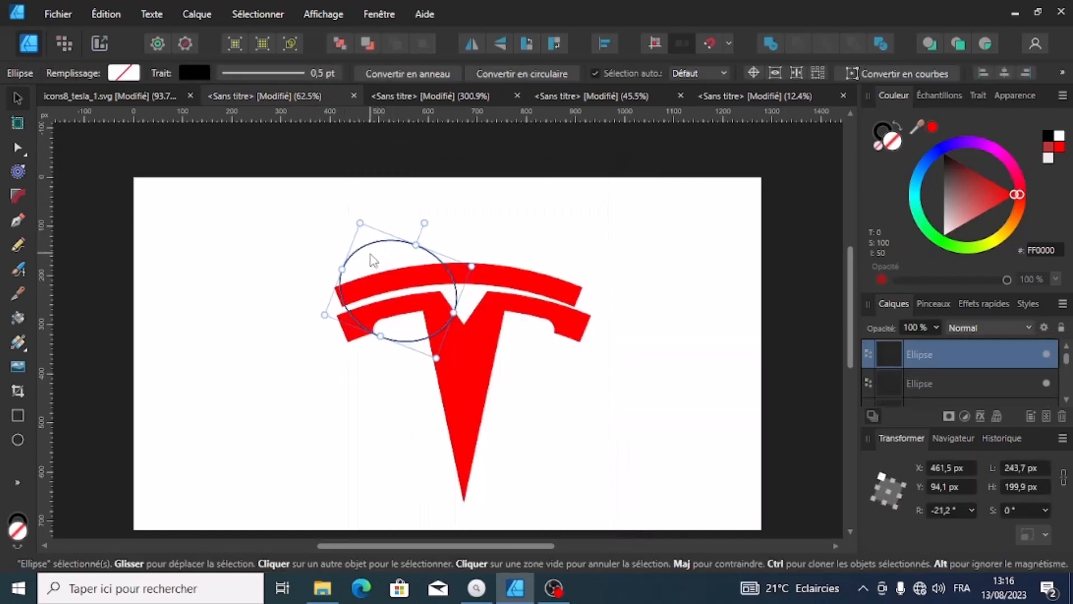
{"action": "left_click_drag", "start_coordinate": [373, 260], "coordinate": [565, 265]}
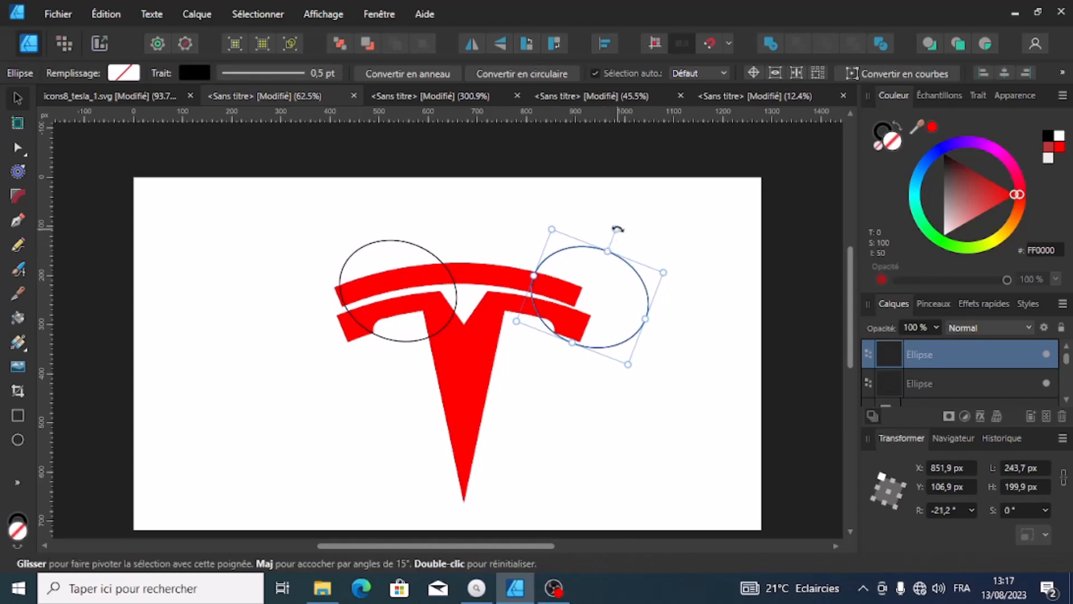
Rotate the right ellipse to about -114.3° and reposition it so its edge crosses the tip of the T's right arm
{"action": "left_click_drag", "start_coordinate": [617, 229], "coordinate": [503, 214]}
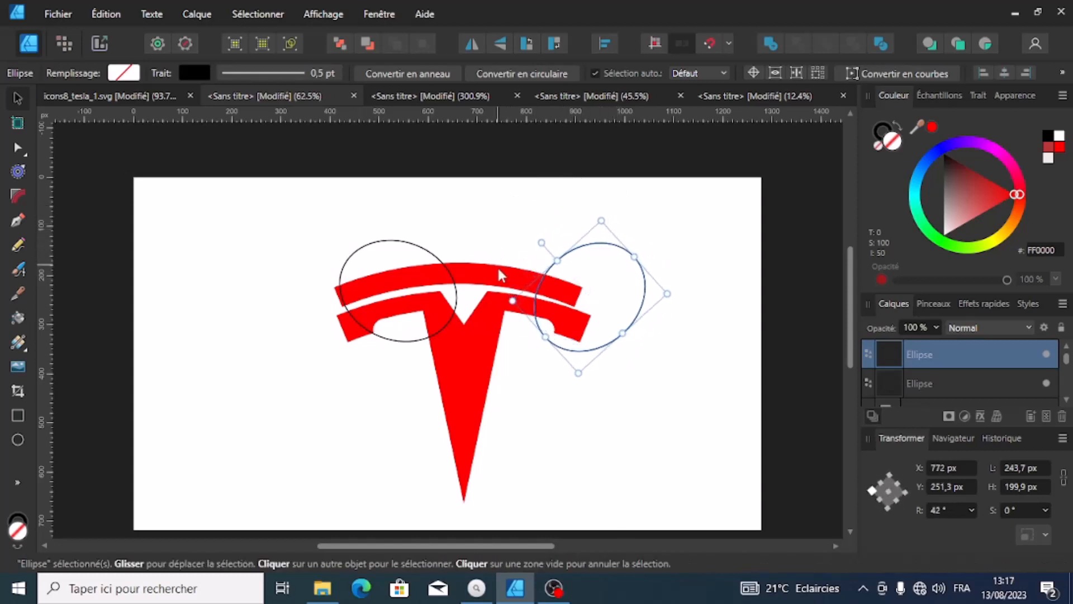
{"action": "left_click", "coordinate": [565, 283]}
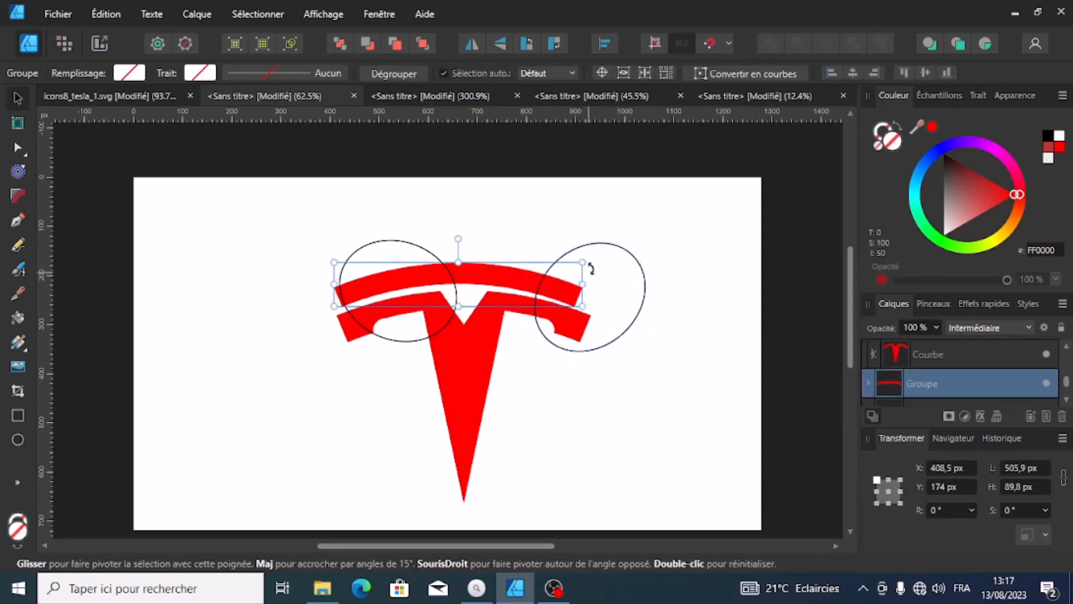
{"action": "left_click", "coordinate": [626, 288]}
{"action": "left_click", "coordinate": [624, 255]}
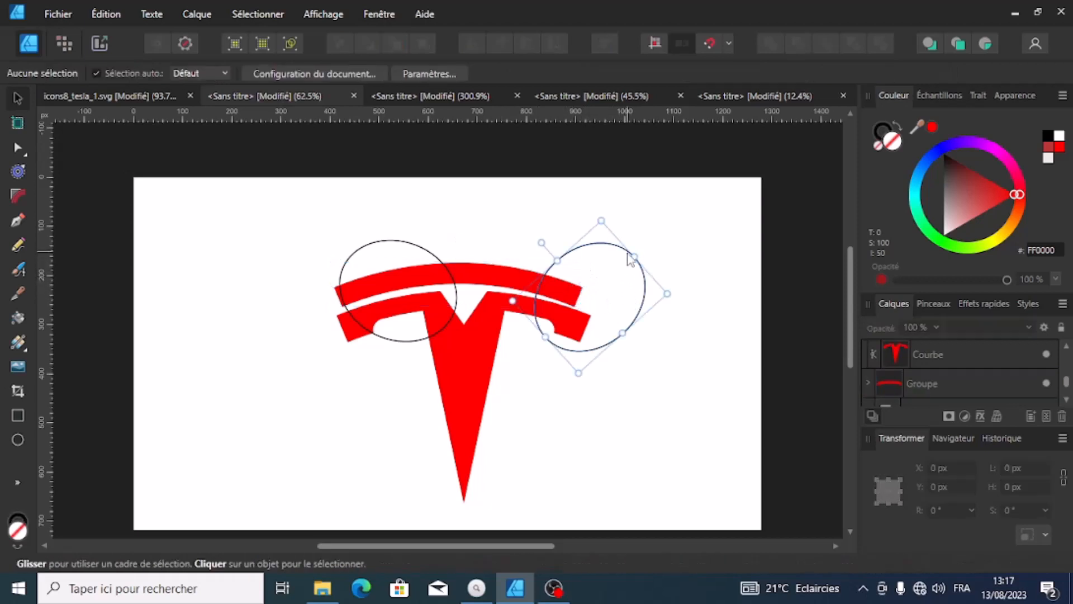
{"action": "left_click_drag", "start_coordinate": [625, 288], "coordinate": [618, 274]}
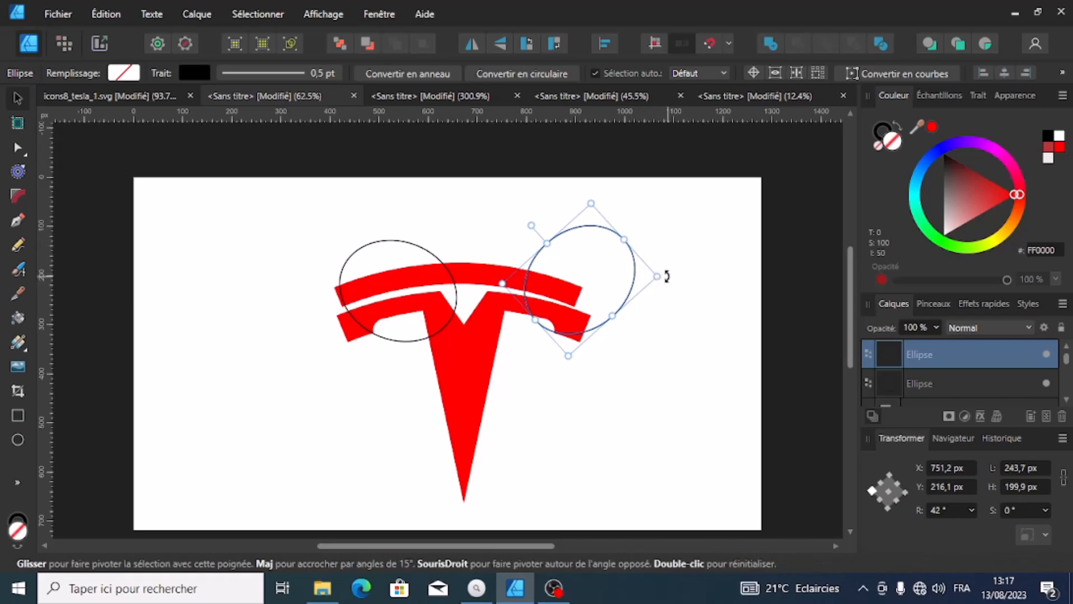
{"action": "left_click_drag", "start_coordinate": [668, 276], "coordinate": [390, 372]}
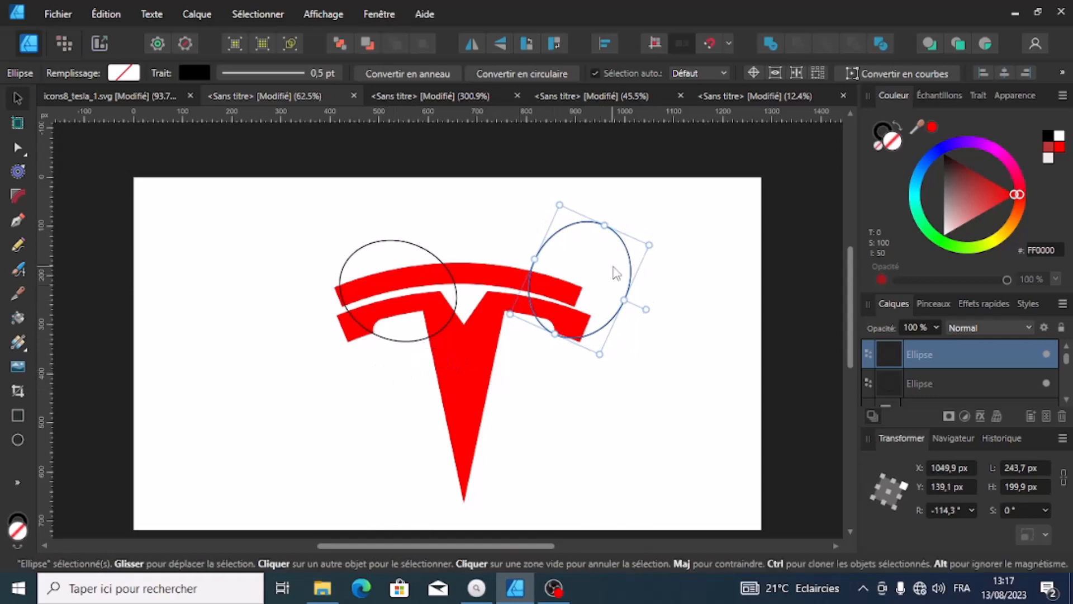
{"action": "left_click_drag", "start_coordinate": [615, 271], "coordinate": [590, 262]}
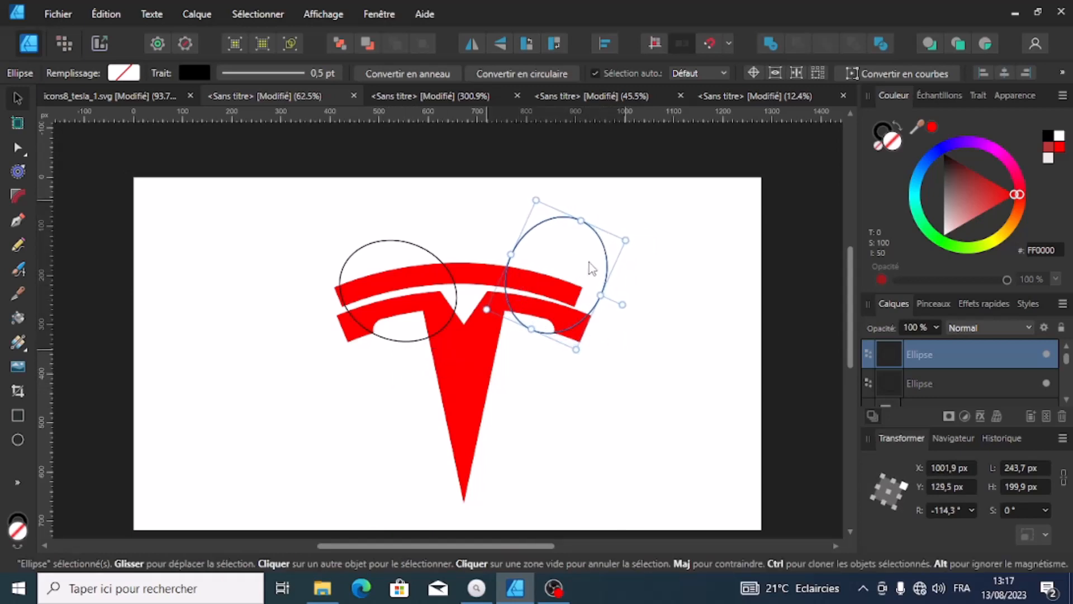
Move the upper arc right to about X 422.9 px to centre it over the T
{"action": "left_click", "coordinate": [535, 282]}
{"action": "left_click_drag", "start_coordinate": [534, 287], "coordinate": [542, 283]}
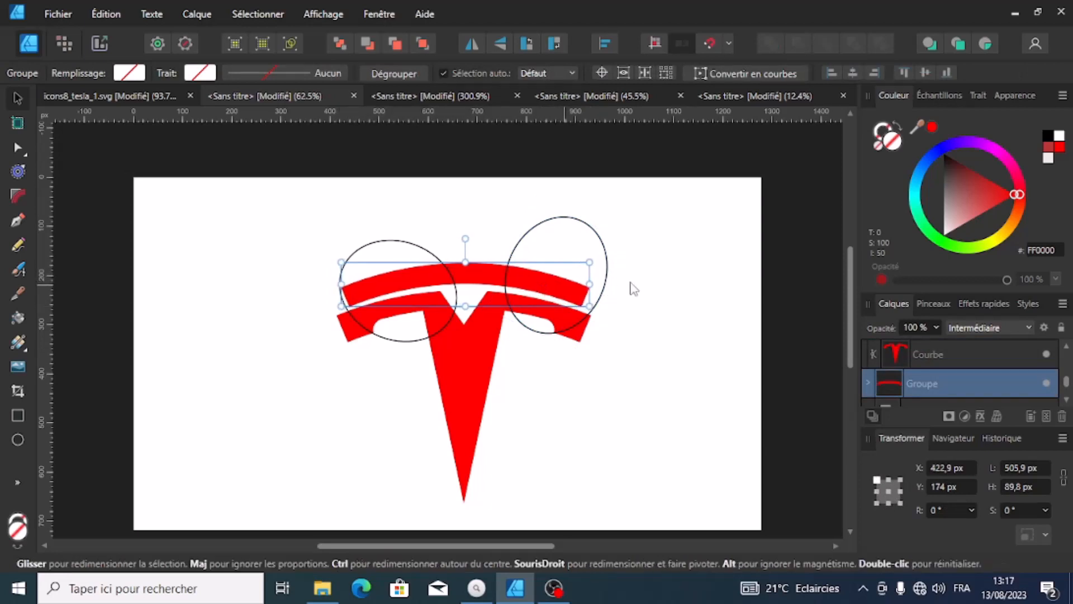
{"action": "left_click", "coordinate": [683, 272]}
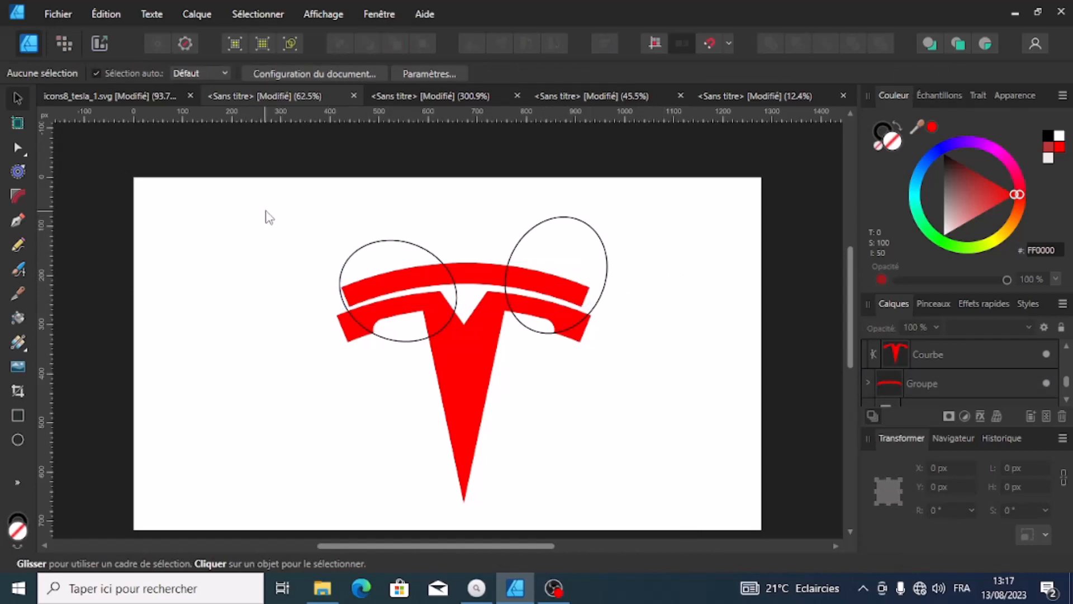
Select all four shapes and use the Shape Builder in subtract mode to trim the T's arm tips outside both ellipses
{"action": "left_click_drag", "start_coordinate": [264, 211], "coordinate": [696, 537]}
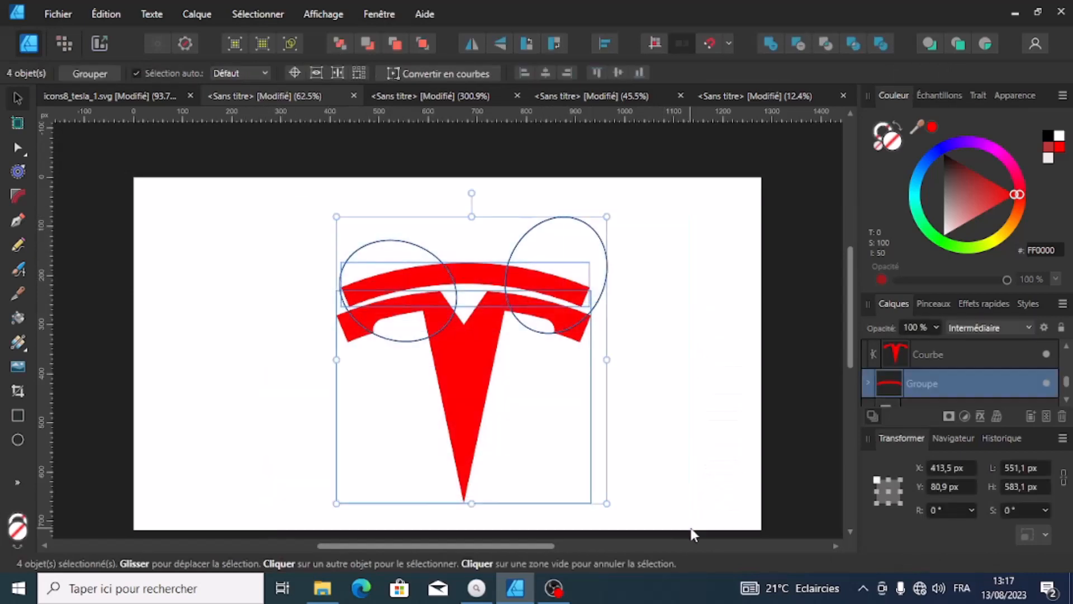
{"action": "left_click", "coordinate": [18, 481]}
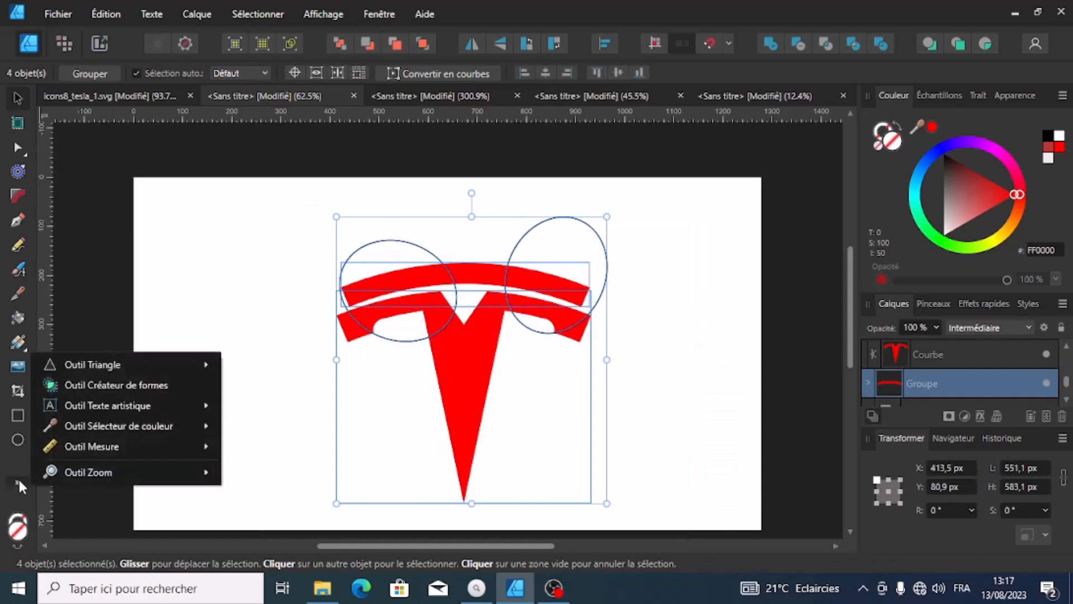
{"action": "left_click", "coordinate": [74, 386]}
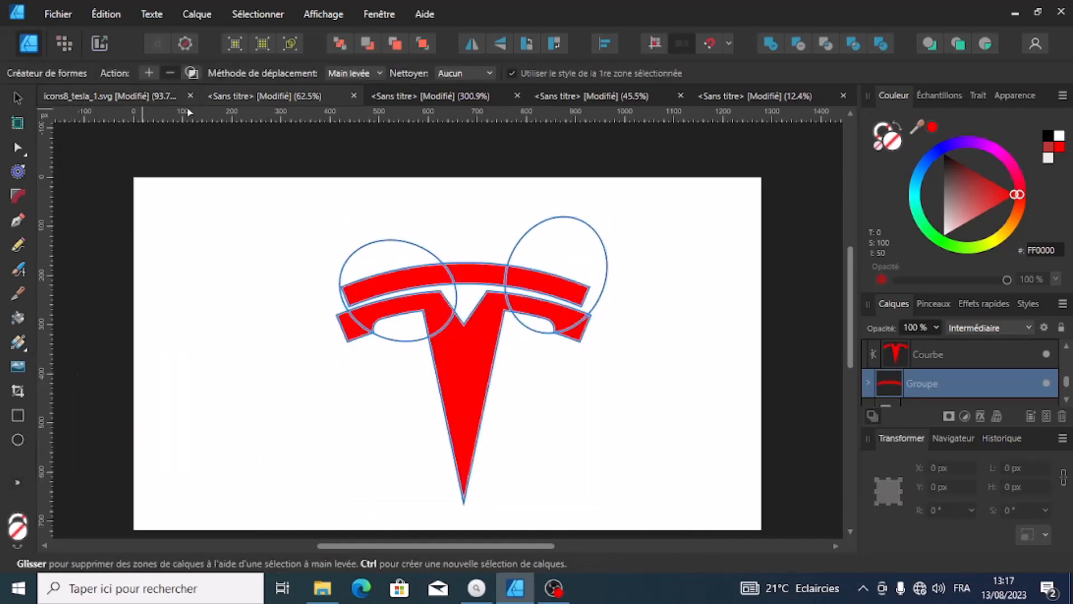
{"action": "left_click_drag", "start_coordinate": [298, 277], "coordinate": [349, 340]}
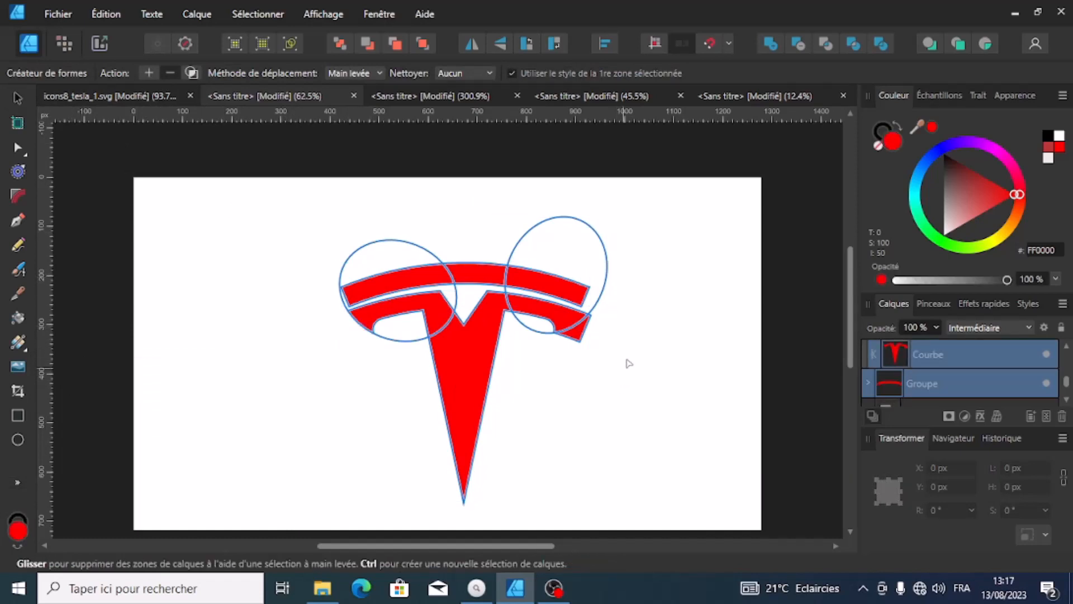
{"action": "mouse_move", "coordinate": [636, 305]}
{"action": "left_mouse_down"}
{"action": "mouse_move", "coordinate": [609, 326]}
{"action": "mouse_move", "coordinate": [631, 299]}
{"action": "mouse_move", "coordinate": [655, 343]}
{"action": "left_mouse_up"}
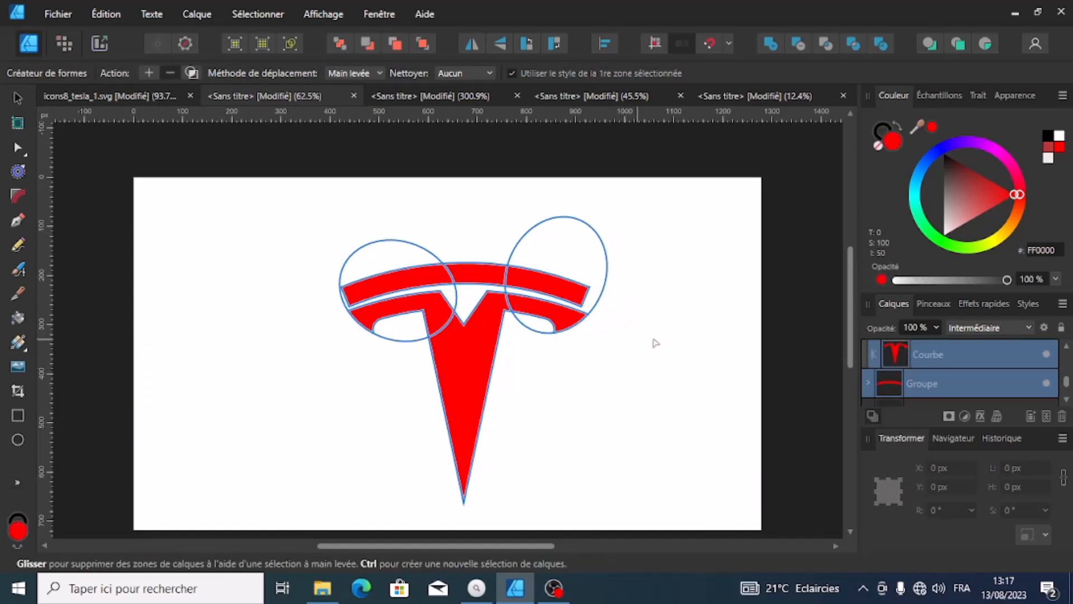
Remove the leftover ellipse areas above the arc and below the T's arms with the Shape Builder in subtract mode
{"action": "mouse_move", "coordinate": [666, 250]}
{"action": "left_mouse_down"}
{"action": "mouse_move", "coordinate": [545, 230]}
{"action": "mouse_move", "coordinate": [635, 251]}
{"action": "left_mouse_up"}
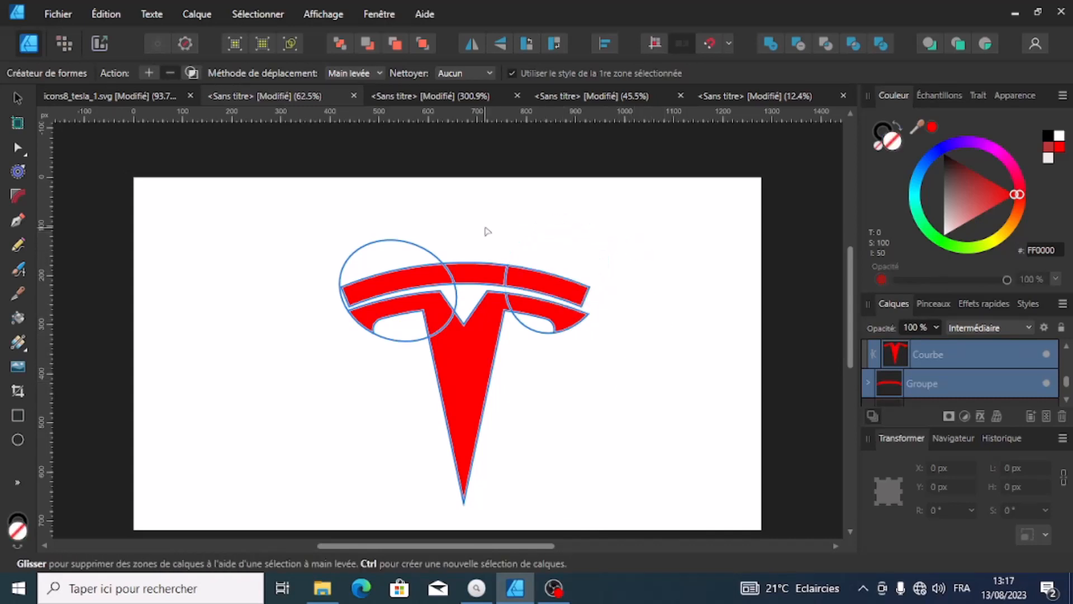
{"action": "mouse_move", "coordinate": [446, 228]}
{"action": "left_mouse_down"}
{"action": "mouse_move", "coordinate": [402, 256]}
{"action": "mouse_move", "coordinate": [412, 239]}
{"action": "left_mouse_up"}
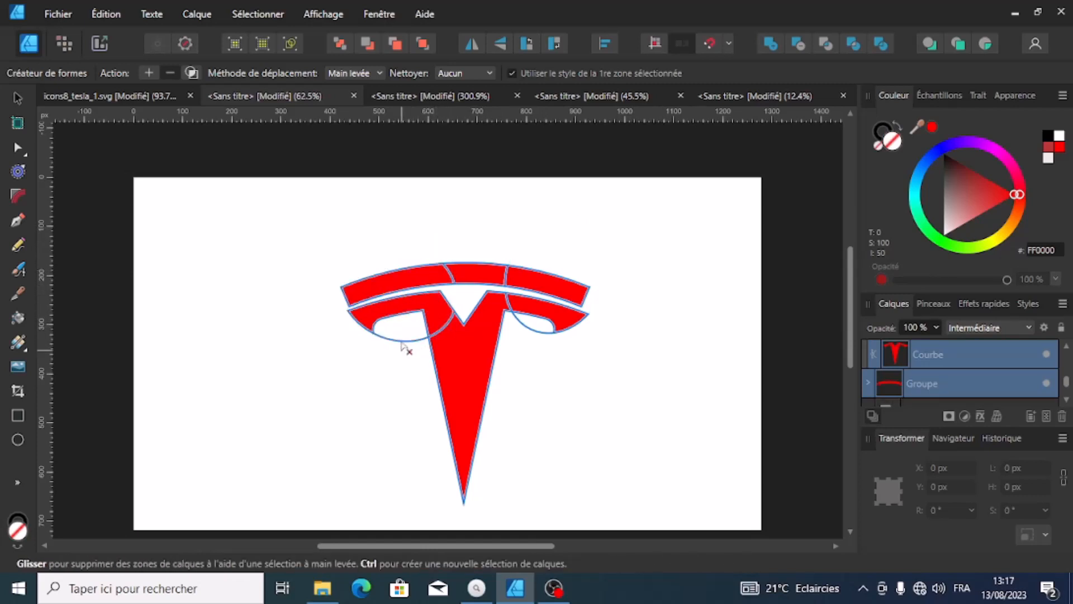
{"action": "left_click_drag", "start_coordinate": [403, 346], "coordinate": [405, 340]}
{"action": "left_click_drag", "start_coordinate": [532, 340], "coordinate": [531, 347]}
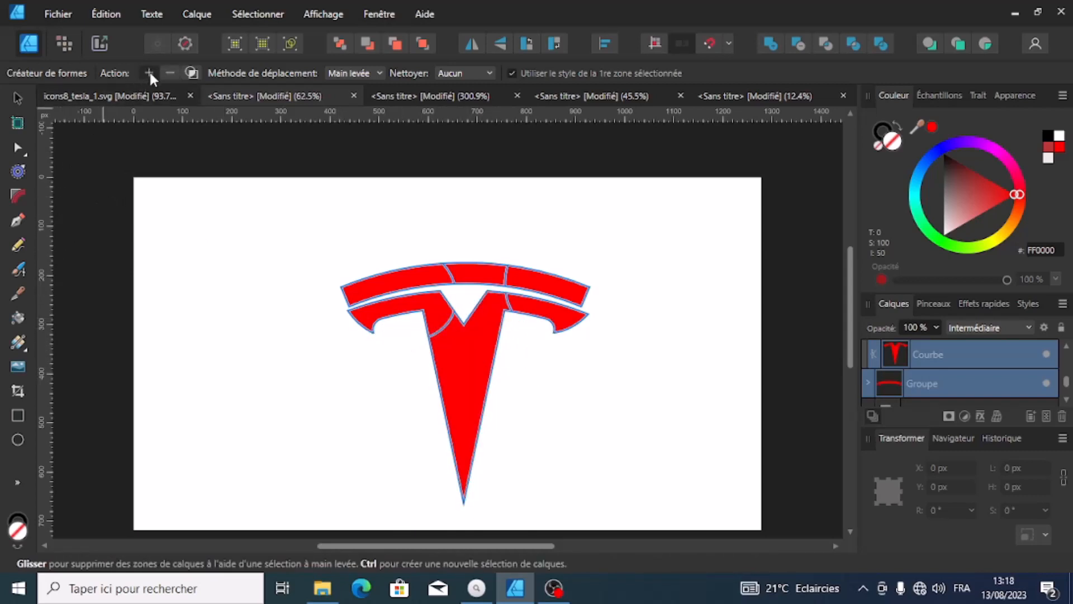
Merge the divided pieces of the upper arc and of the T into single shapes with the Shape Builder in add mode
{"action": "mouse_move", "coordinate": [355, 296]}
{"action": "left_mouse_down"}
{"action": "mouse_move", "coordinate": [427, 278]}
{"action": "mouse_move", "coordinate": [534, 289]}
{"action": "left_mouse_up"}
{"action": "mouse_move", "coordinate": [579, 326]}
{"action": "left_mouse_down"}
{"action": "mouse_move", "coordinate": [492, 308]}
{"action": "mouse_move", "coordinate": [451, 340]}
{"action": "mouse_move", "coordinate": [433, 314]}
{"action": "left_mouse_up"}
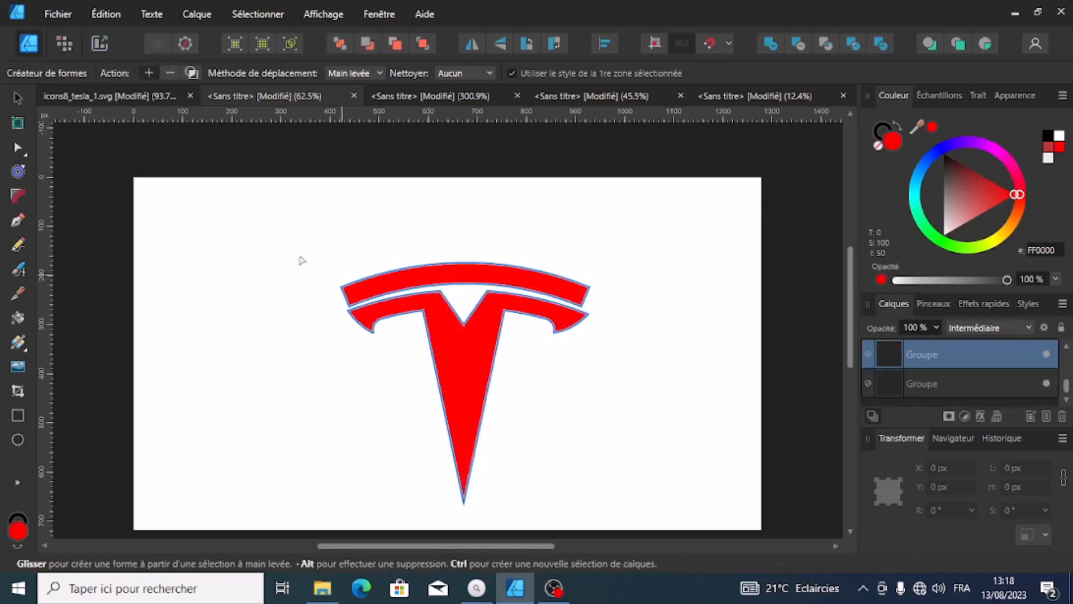
{"action": "left_click", "coordinate": [21, 98]}
{"action": "left_click", "coordinate": [633, 207]}
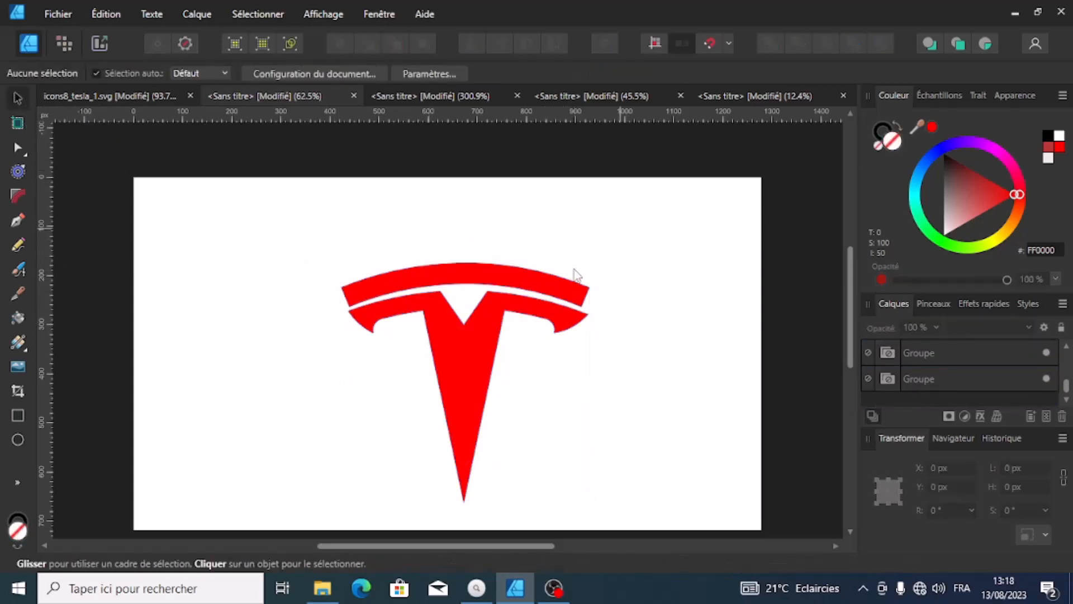
Rotate the upper arc slightly, to about -1°
{"action": "left_click", "coordinate": [479, 342]}
{"action": "left_click", "coordinate": [463, 280]}
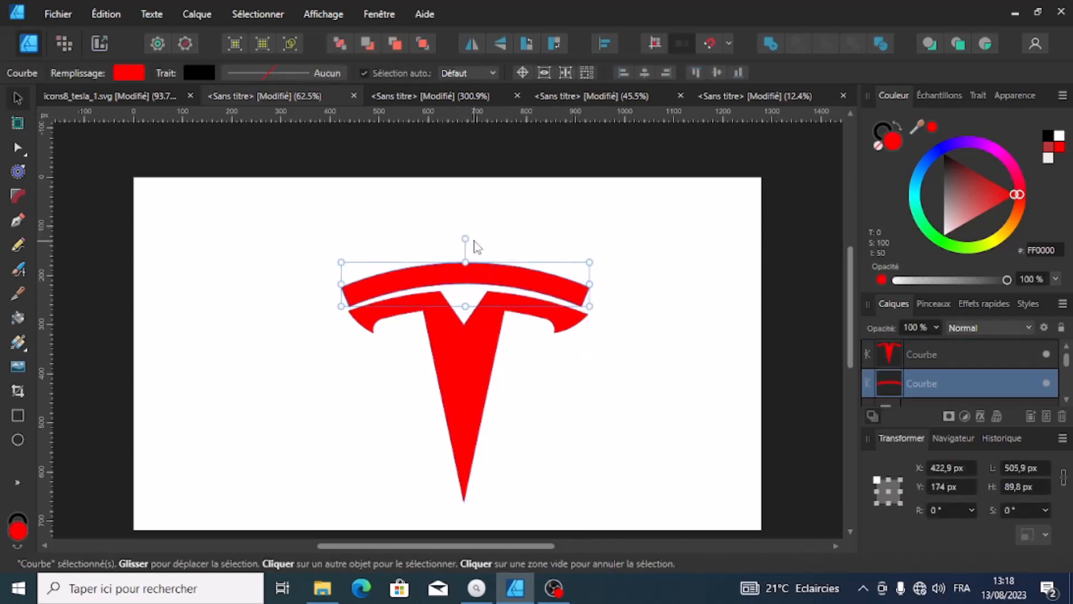
{"action": "left_click_drag", "start_coordinate": [469, 235], "coordinate": [469, 234]}
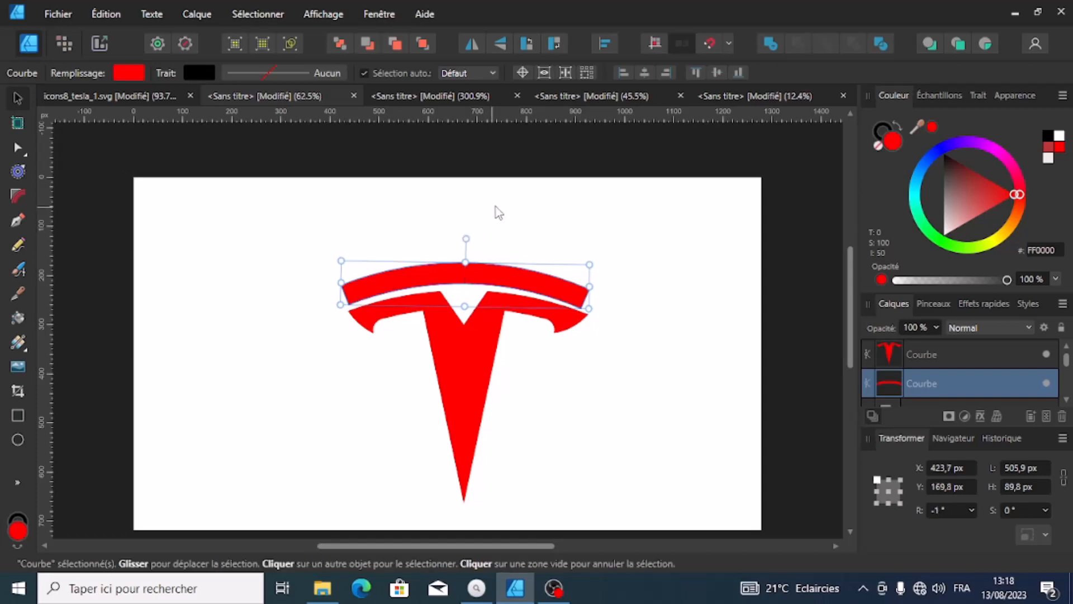
{"action": "left_click", "coordinate": [496, 207]}
Distribute the upper arc and the T vertically within the selection bounds
{"action": "left_click_drag", "start_coordinate": [299, 213], "coordinate": [662, 514]}
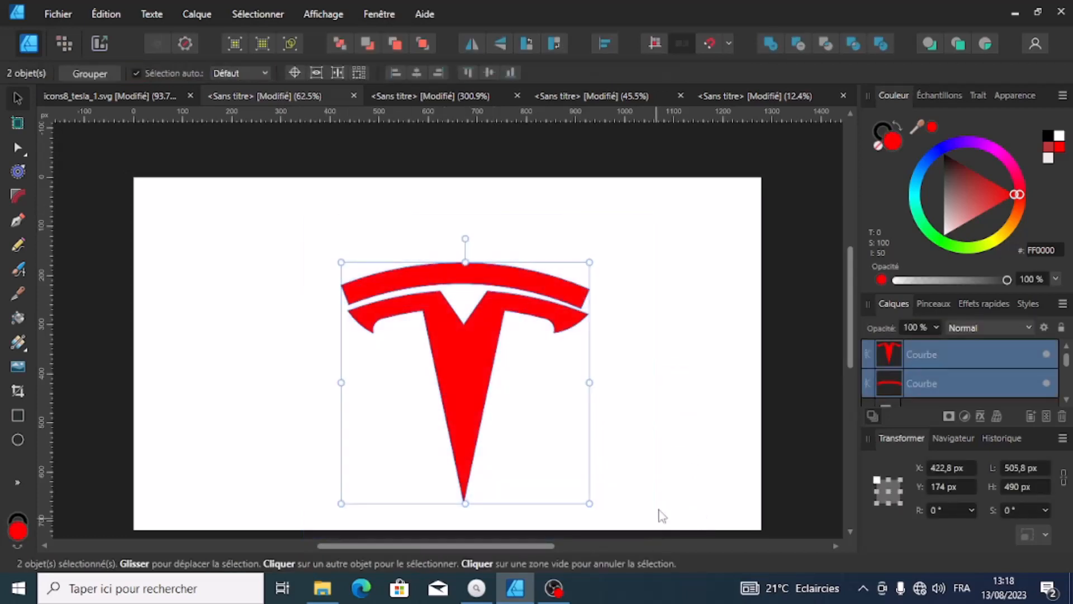
{"action": "left_click", "coordinate": [601, 44]}
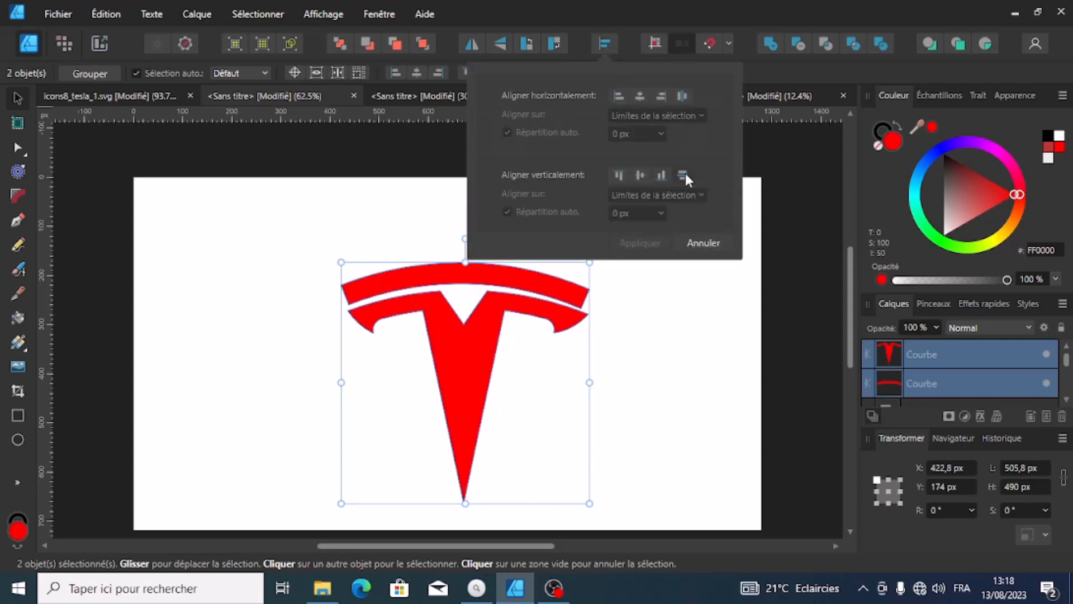
{"action": "left_click", "coordinate": [684, 174]}
{"action": "left_click", "coordinate": [680, 298]}
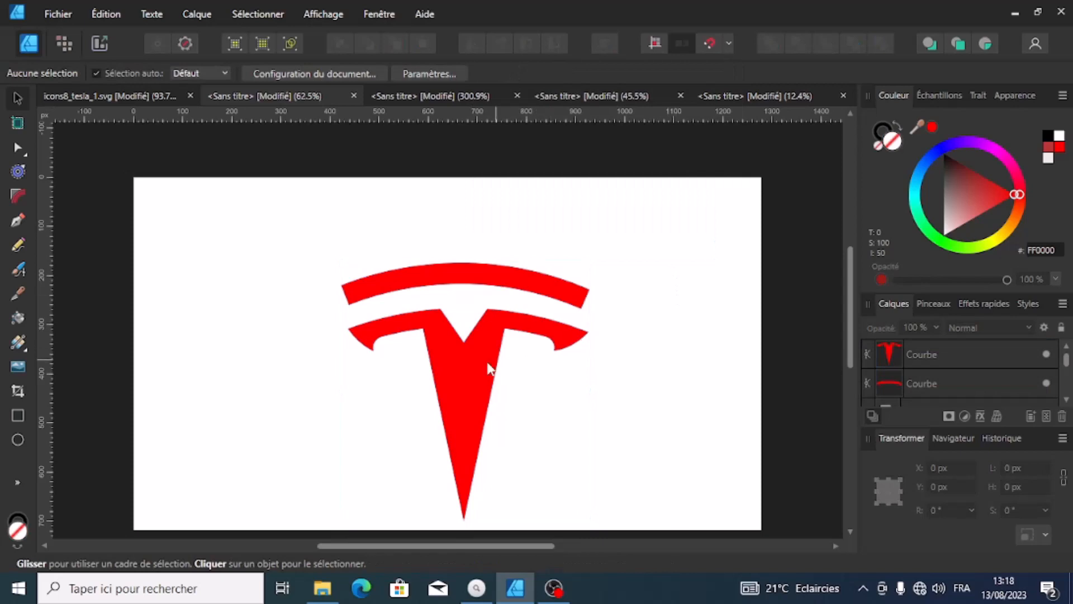
Move the T up close beneath the arc, to about X 435 px, Y 241 px
{"action": "left_click", "coordinate": [465, 371]}
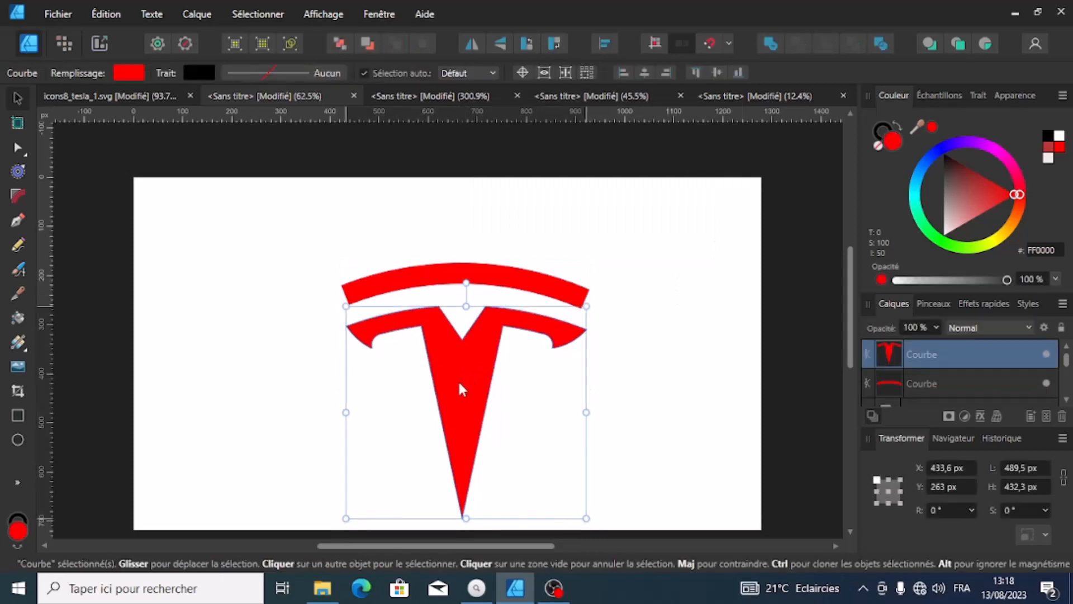
{"action": "left_click_drag", "start_coordinate": [458, 380], "coordinate": [461, 373]}
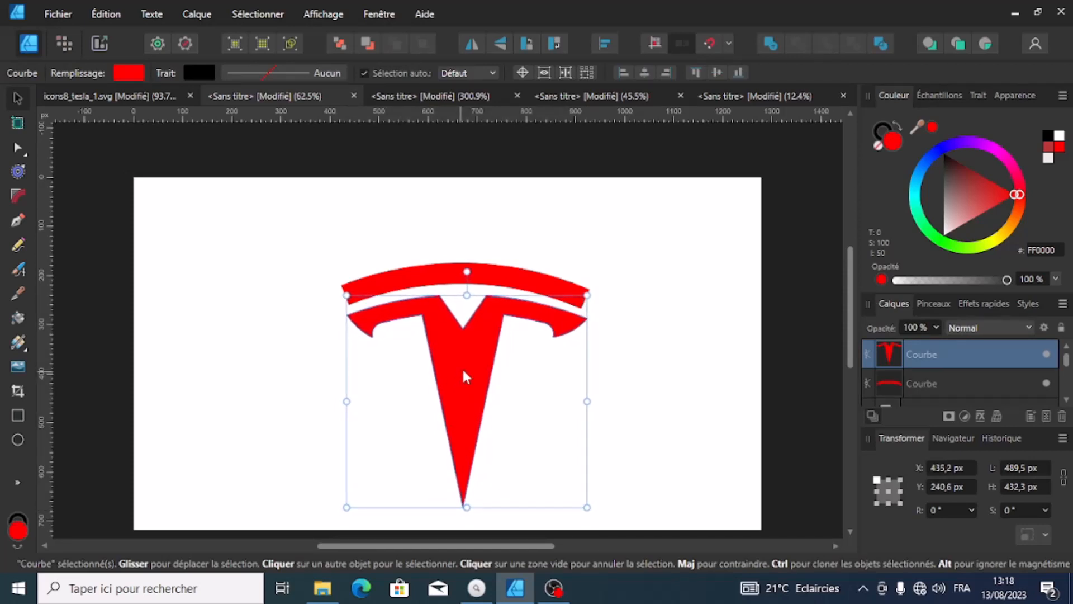
{"action": "left_click", "coordinate": [491, 242]}
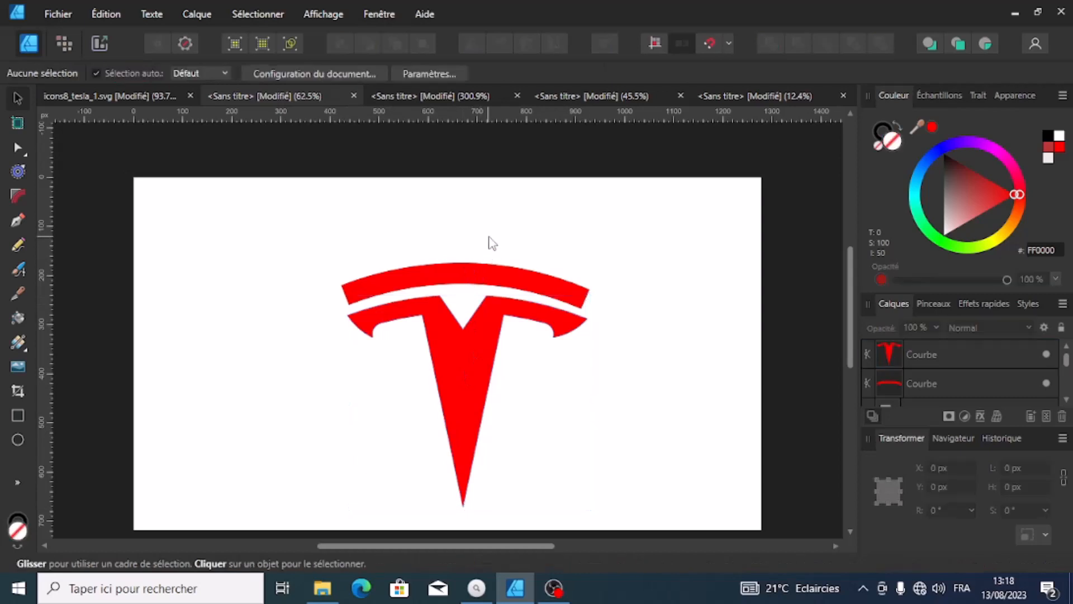
{"action": "left_click", "coordinate": [367, 291]}
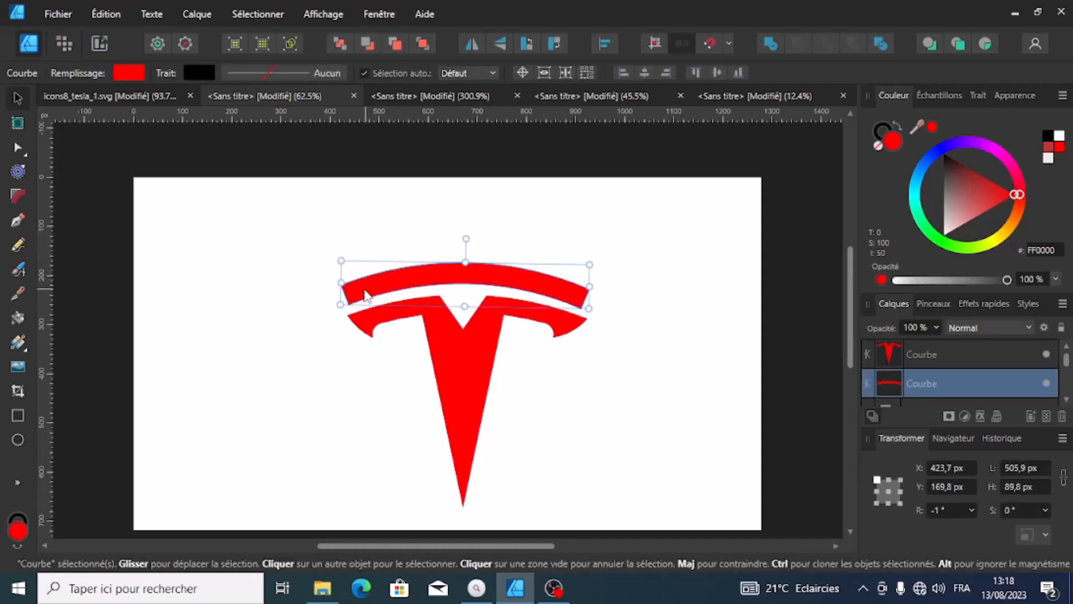
{"action": "left_click", "coordinate": [284, 260]}
Scale the T down proportionally from both sides to about 467 px wide and 412.5 px high
{"action": "left_click", "coordinate": [435, 311]}
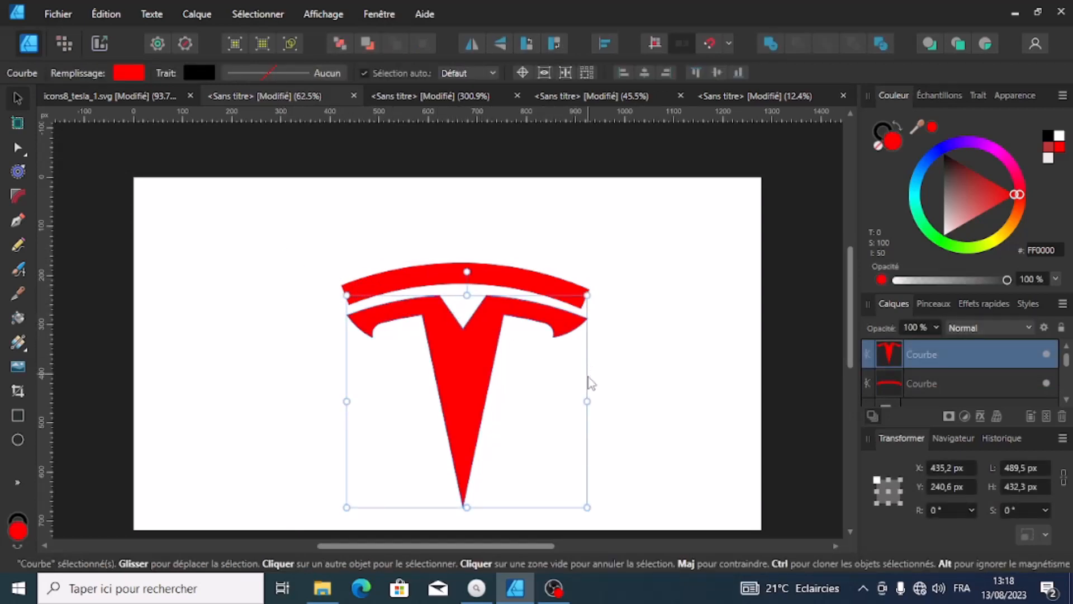
{"action": "left_click_drag", "start_coordinate": [586, 402], "coordinate": [578, 402]}
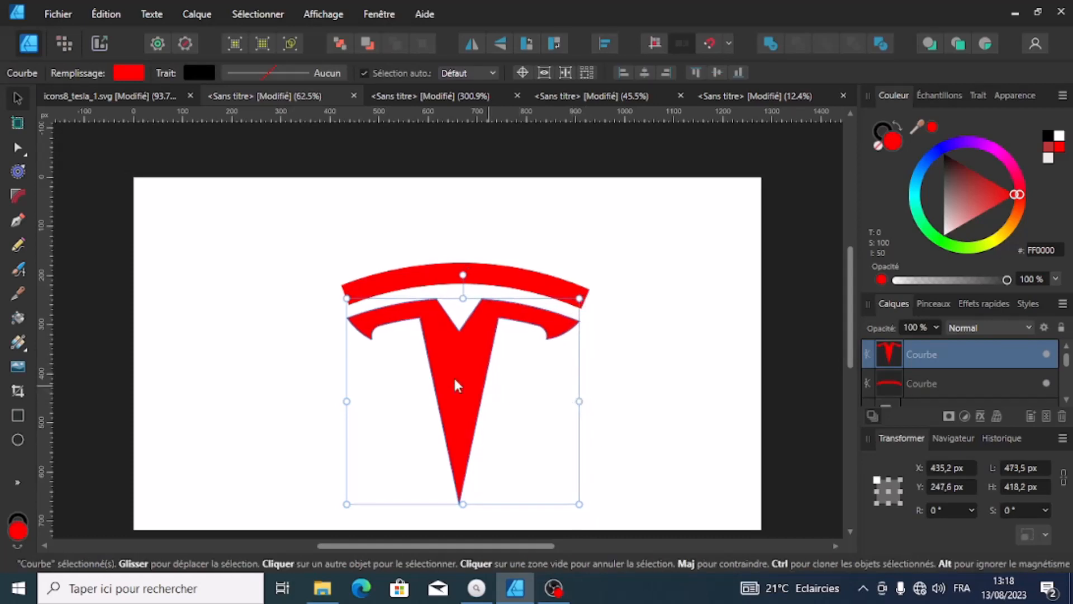
{"action": "left_click_drag", "start_coordinate": [348, 402], "coordinate": [350, 402]}
{"action": "left_click", "coordinate": [685, 324]}
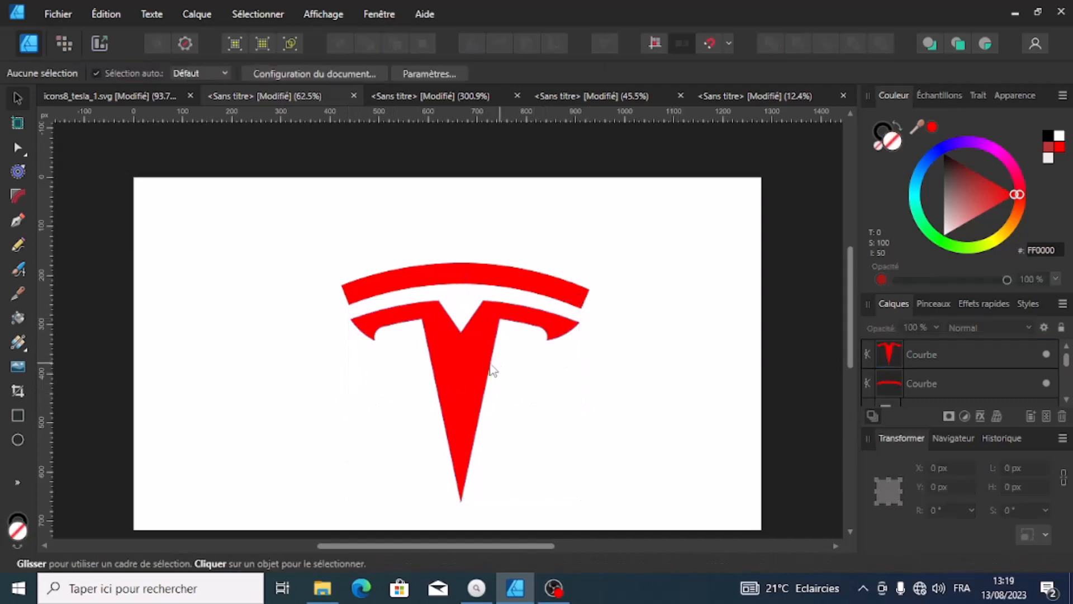
Nudge the T up to Y 236.4 px to narrow the gap below the upper arc
{"action": "left_click", "coordinate": [474, 387]}
{"action": "key", "text": "Up"}
{"action": "key", "text": "Up"}
{"action": "key", "text": "Up"}
{"action": "key", "text": "Up"}
{"action": "key", "text": "Up"}
{"action": "key", "text": "Up"}
{"action": "key", "text": "Up"}
{"action": "key", "text": "Up"}
{"action": "key", "text": "Up"}
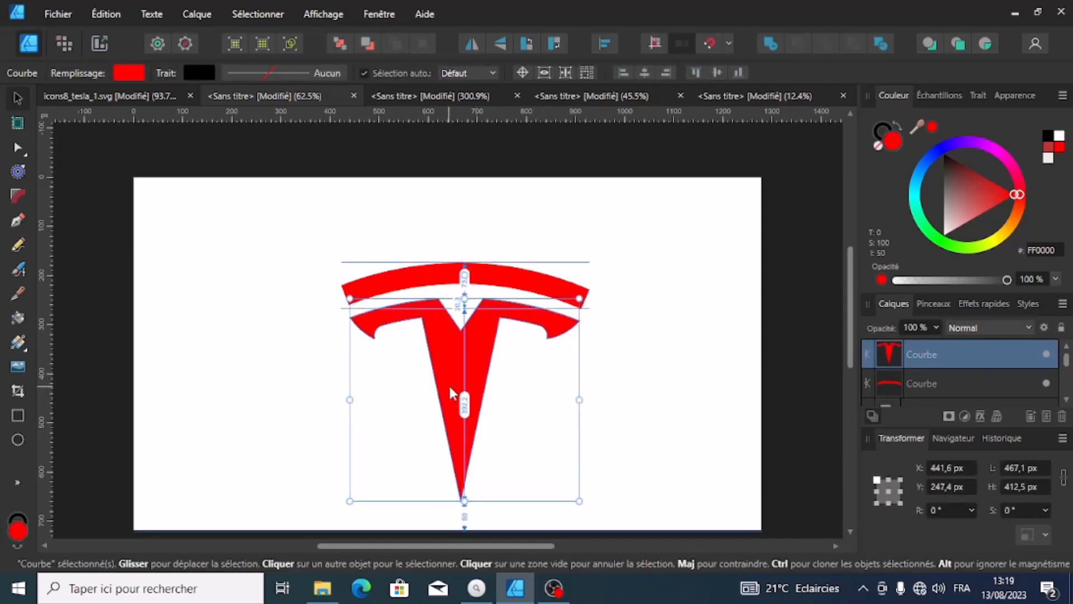
{"action": "key", "text": "Up"}
{"action": "key", "text": "Up"}
{"action": "key", "text": "Up"}
{"action": "key", "text": "Up"}
{"action": "key", "text": "Up"}
{"action": "key", "text": "Up"}
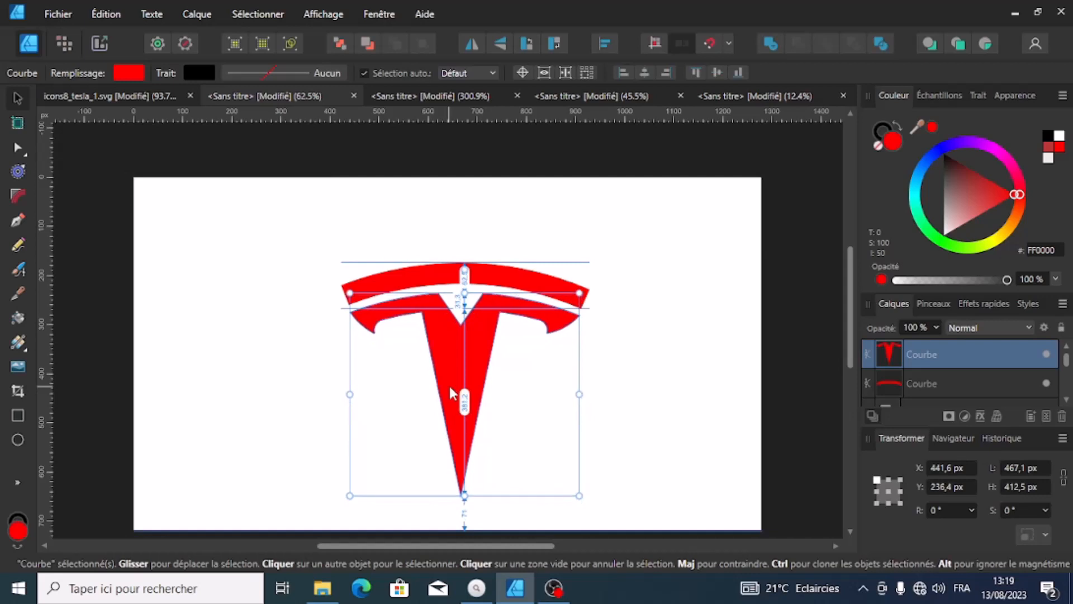
{"action": "left_click", "coordinate": [681, 303]}
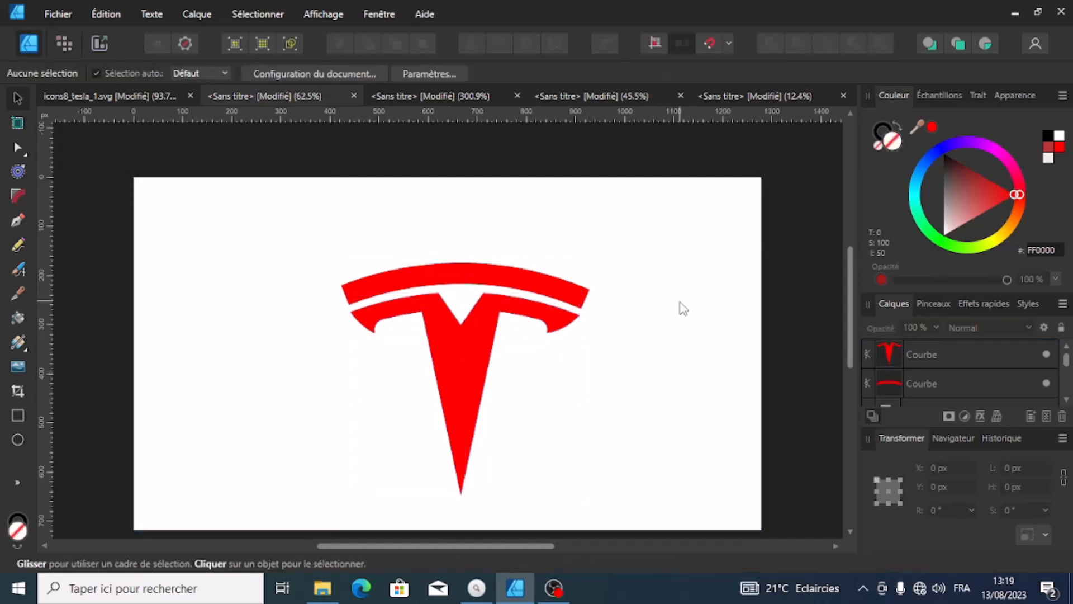
Move the arc and the T together to the artboard's upper-left area, at about X 88 px, Y 89 px
{"action": "left_click_drag", "start_coordinate": [287, 228], "coordinate": [693, 545]}
{"action": "left_click_drag", "start_coordinate": [467, 364], "coordinate": [305, 325]}
{"action": "left_click", "coordinate": [525, 307]}
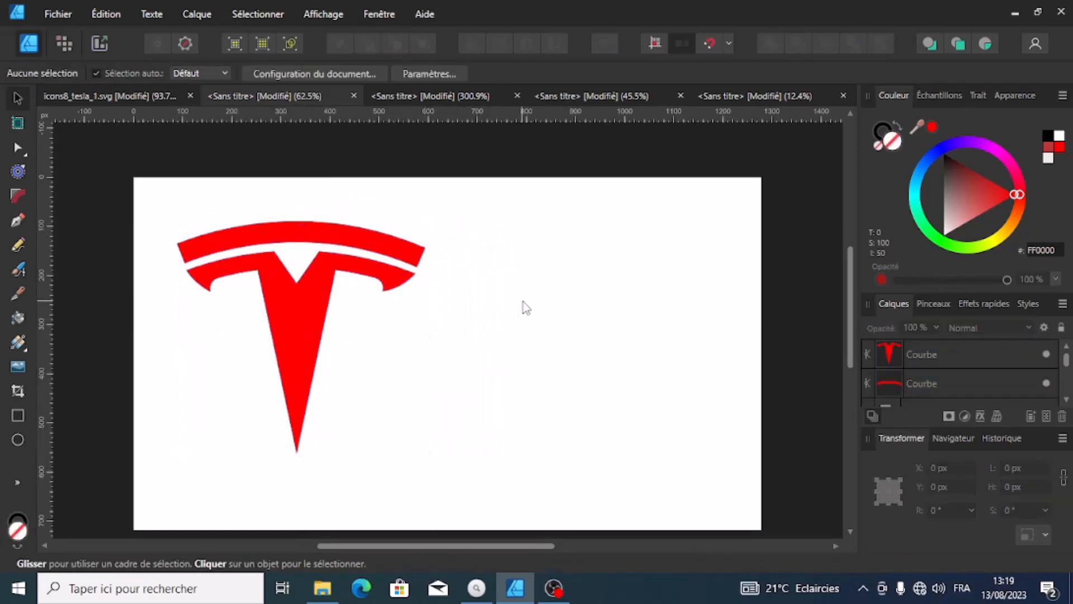
Add the artistic text "TESLA" beside the T's stem in the TESLA font at about 72.5 pt
{"action": "left_click", "coordinate": [19, 479]}
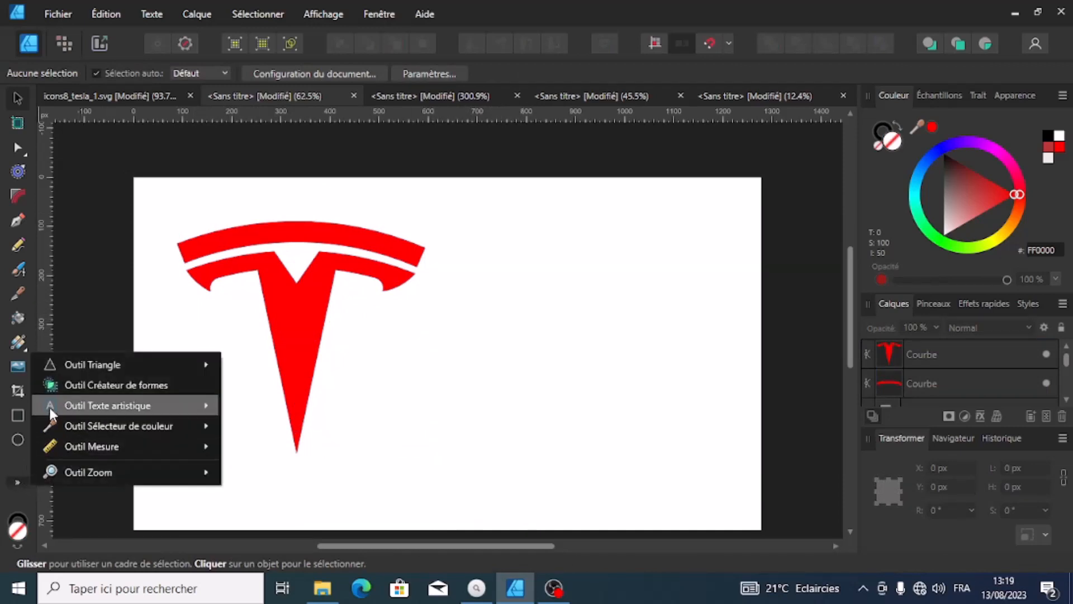
{"action": "mouse_move", "coordinate": [49, 407]}
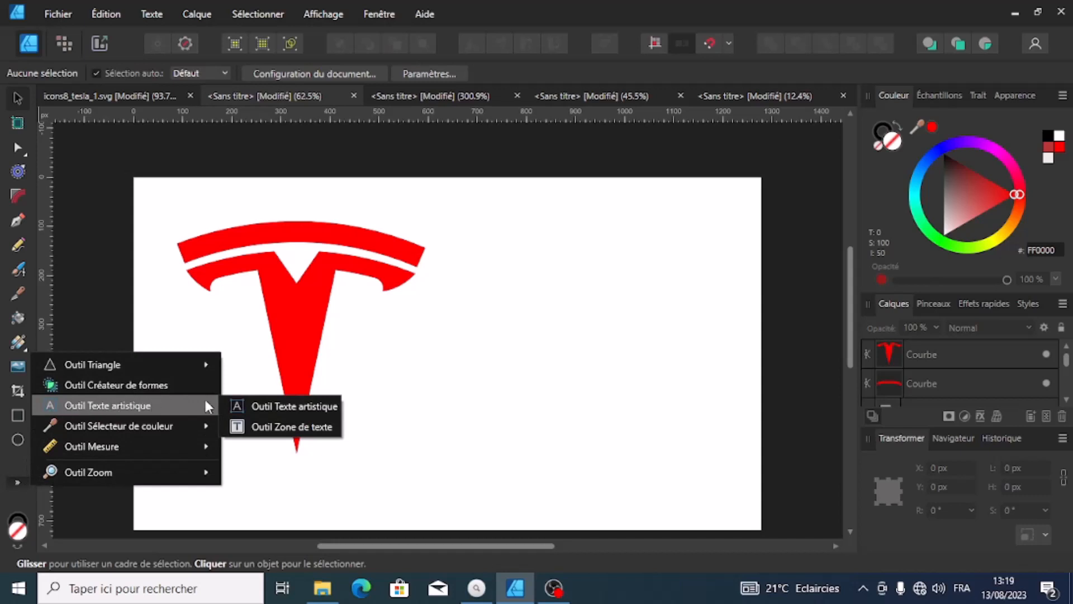
{"action": "left_click", "coordinate": [252, 404]}
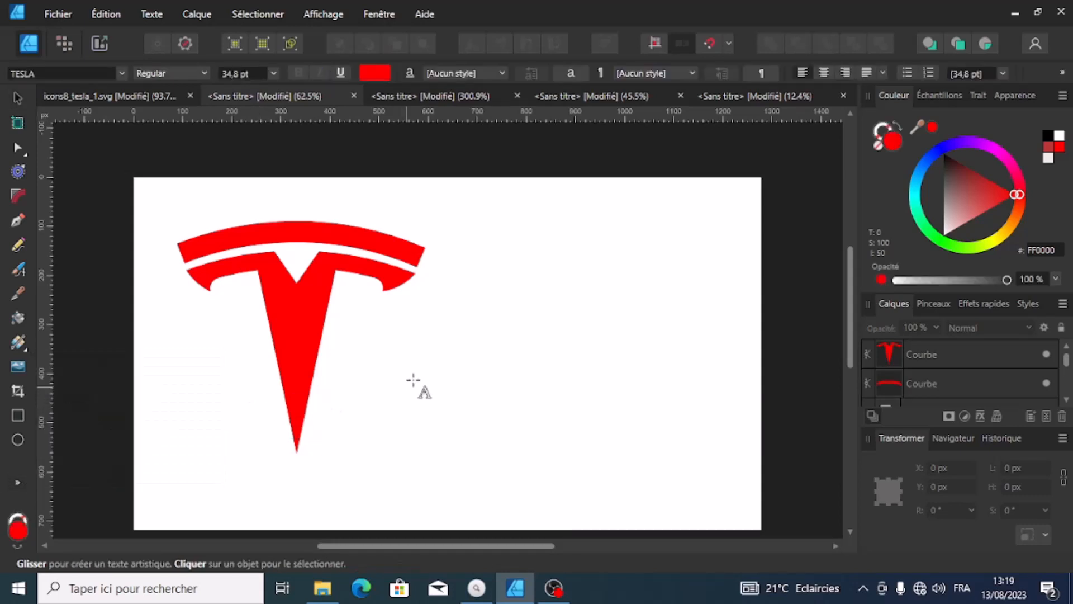
{"action": "left_click_drag", "start_coordinate": [373, 339], "coordinate": [435, 431]}
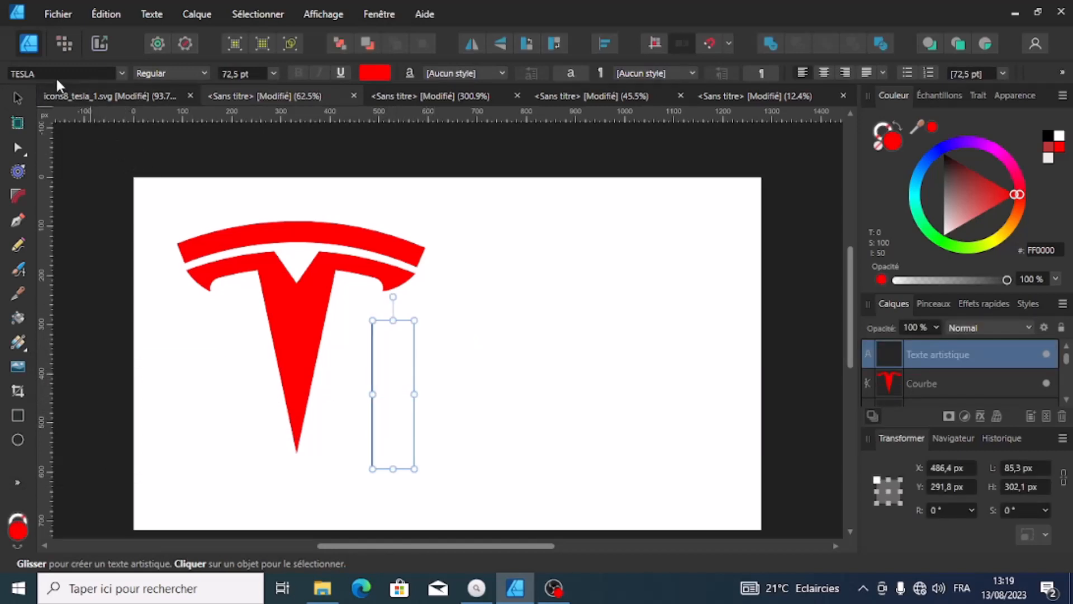
{"action": "type", "text": "t"}
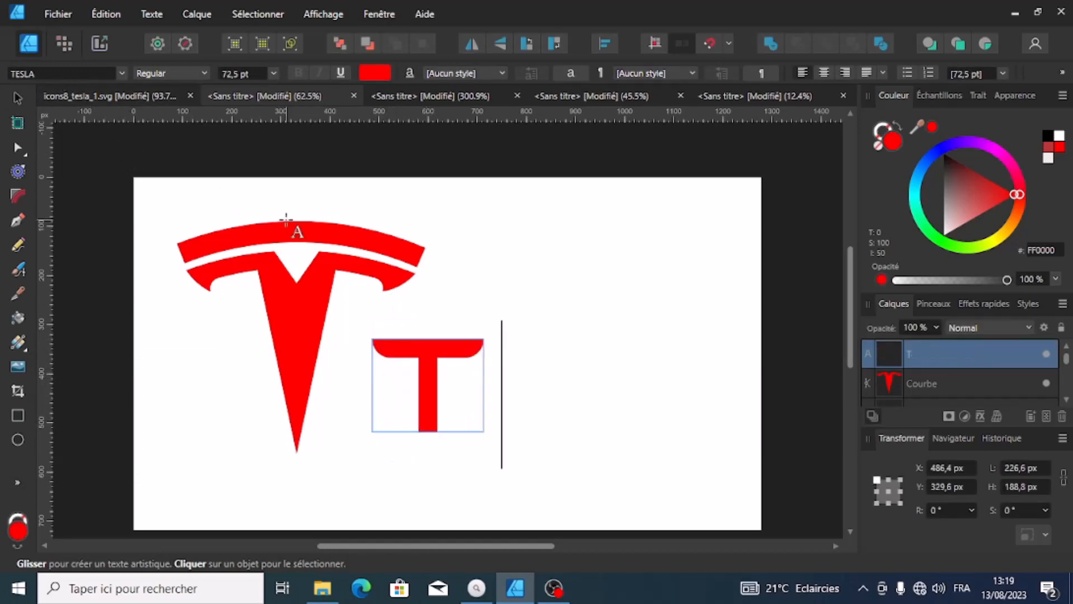
{"action": "type", "text": "eSL"}
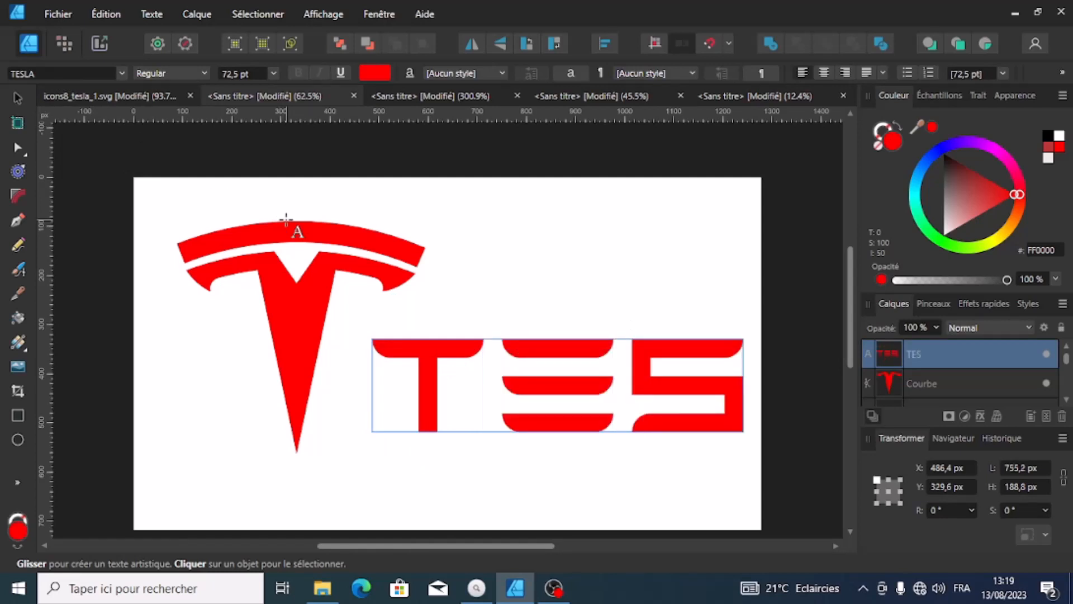
{"action": "type", "text": "A"}
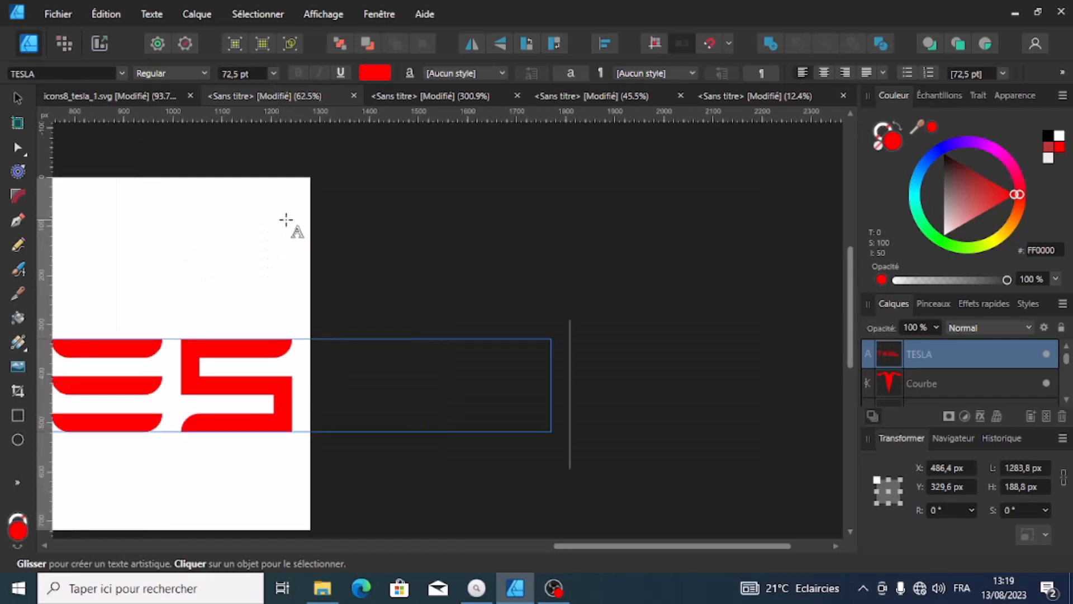
Set the font size of the whole TESLA text to 24 pt
{"action": "left_click_drag", "start_coordinate": [550, 542], "coordinate": [371, 542]}
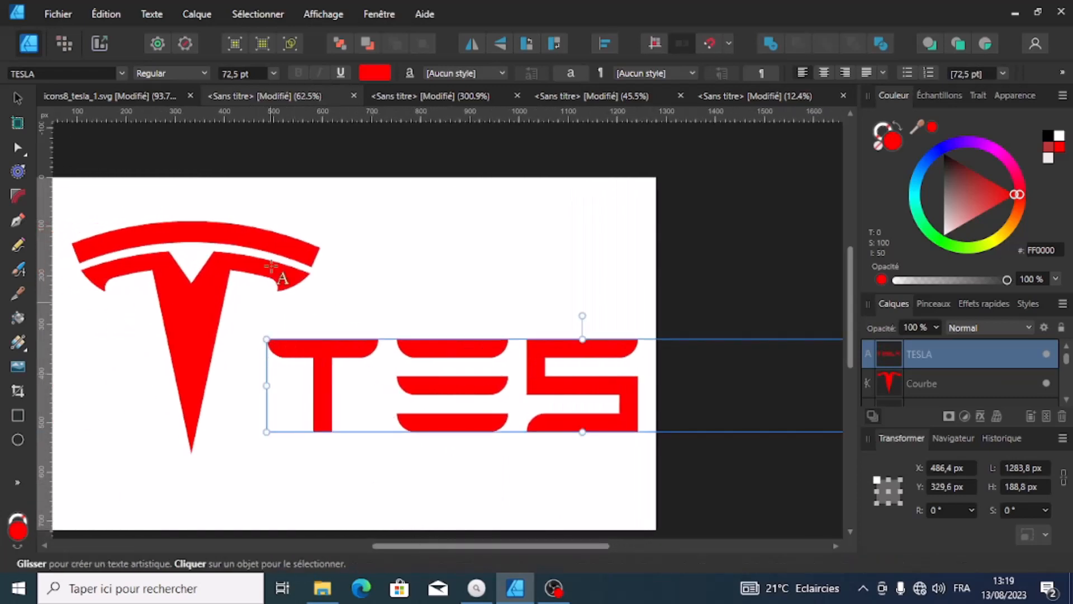
{"action": "left_click", "coordinate": [273, 74]}
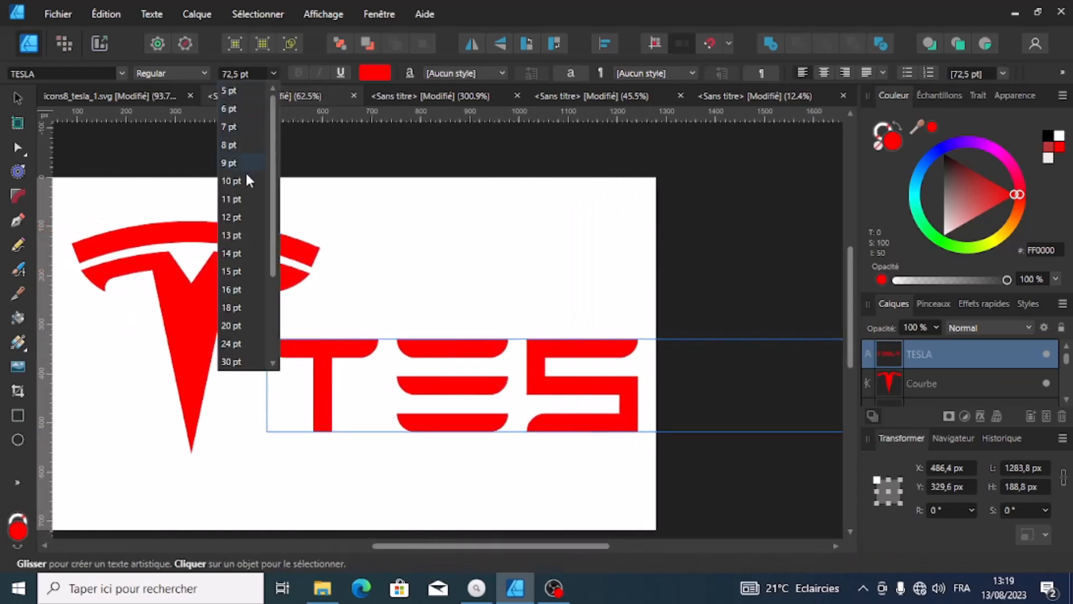
{"action": "left_click", "coordinate": [263, 335]}
{"action": "left_click_drag", "start_coordinate": [271, 372], "coordinate": [719, 361]}
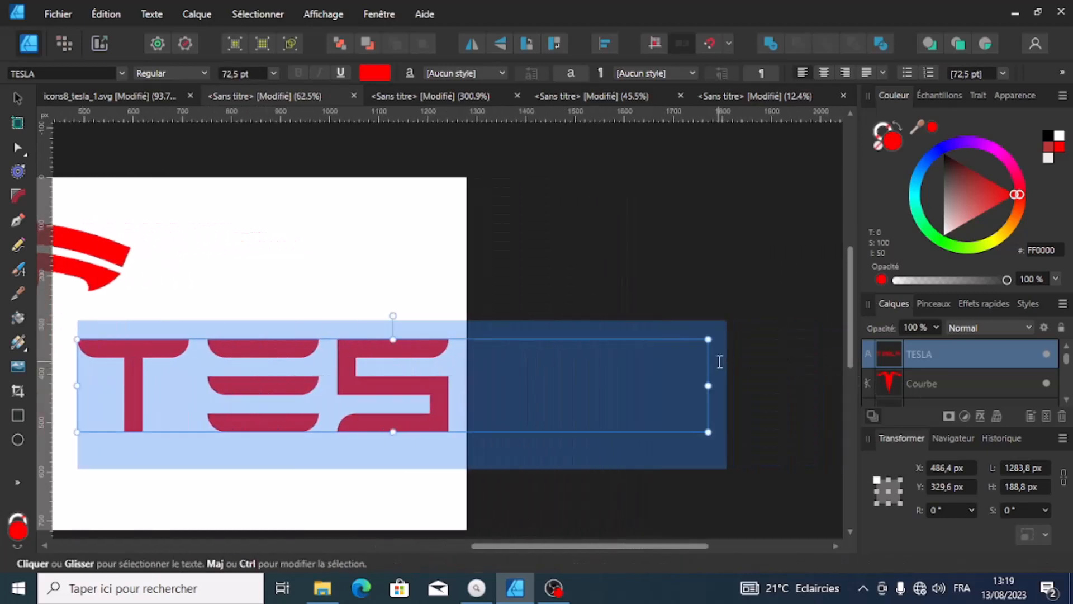
{"action": "left_click", "coordinate": [274, 73]}
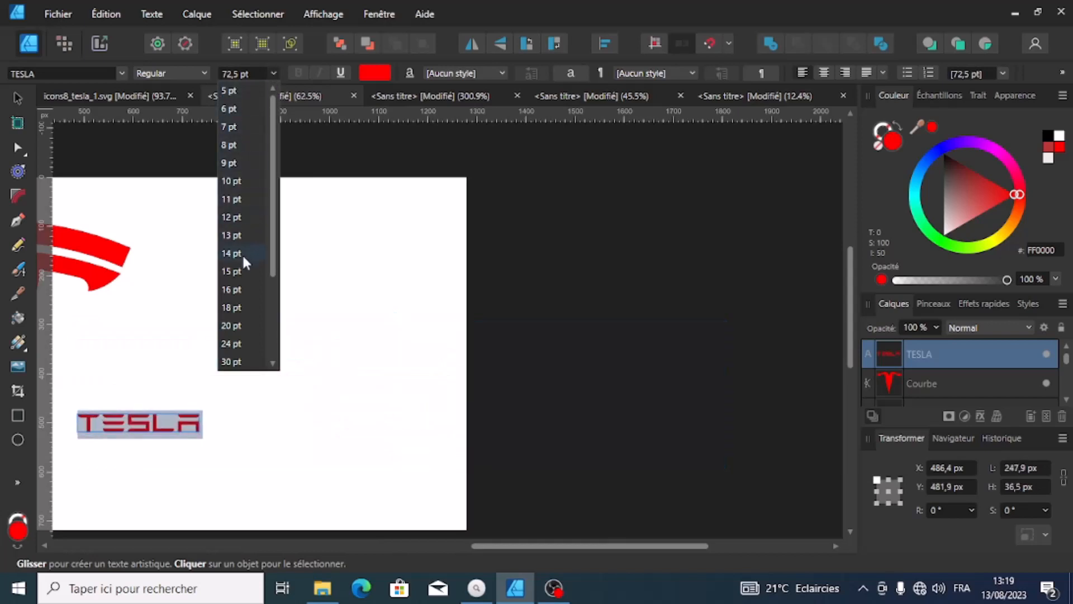
{"action": "left_click", "coordinate": [232, 342]}
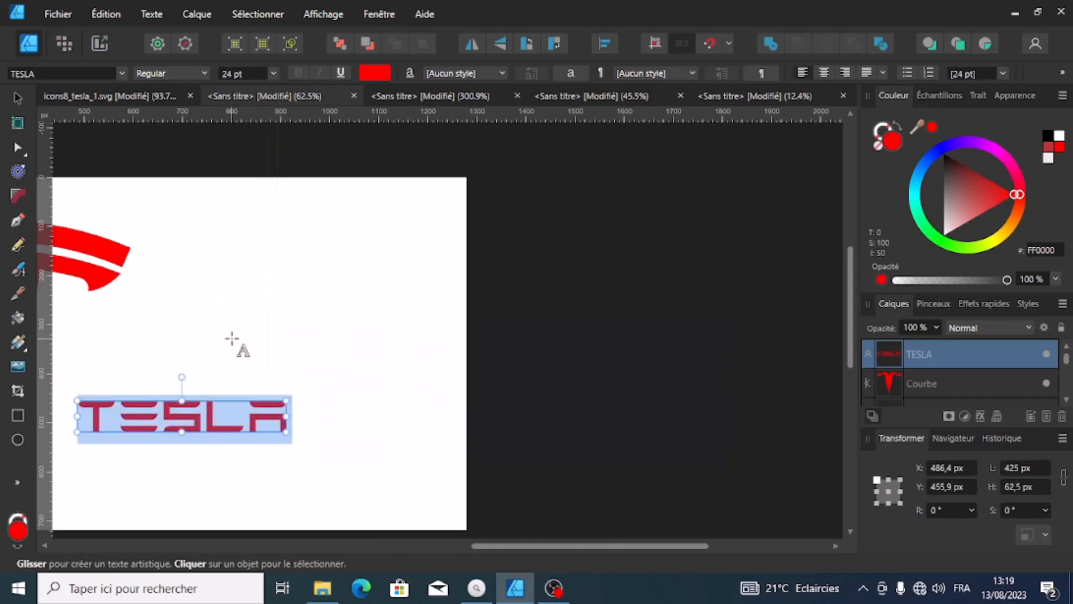
{"action": "left_click_drag", "start_coordinate": [548, 546], "coordinate": [383, 546]}
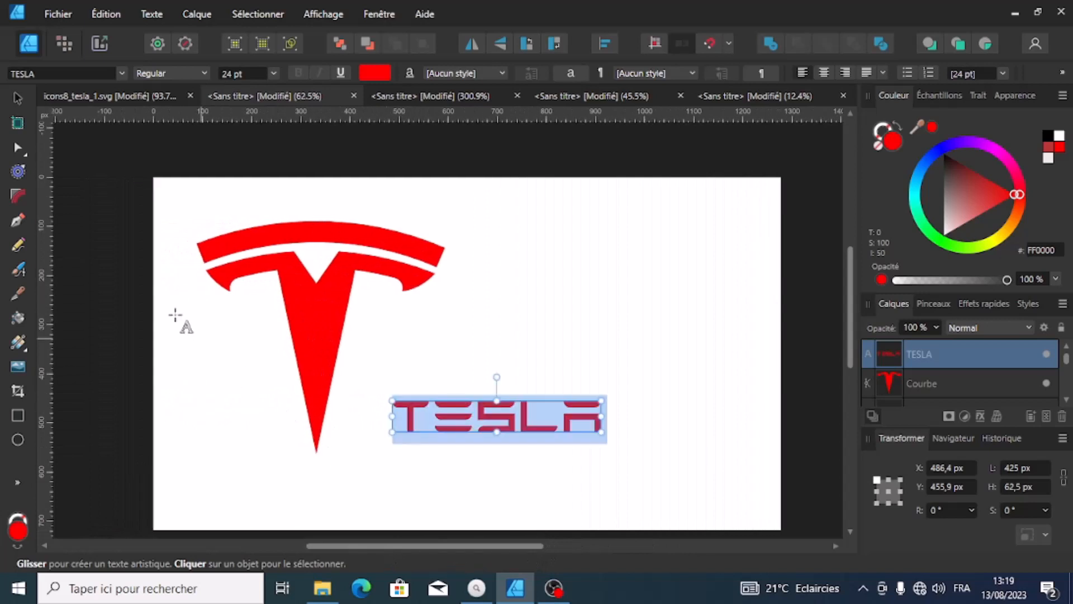
{"action": "left_click", "coordinate": [18, 170]}
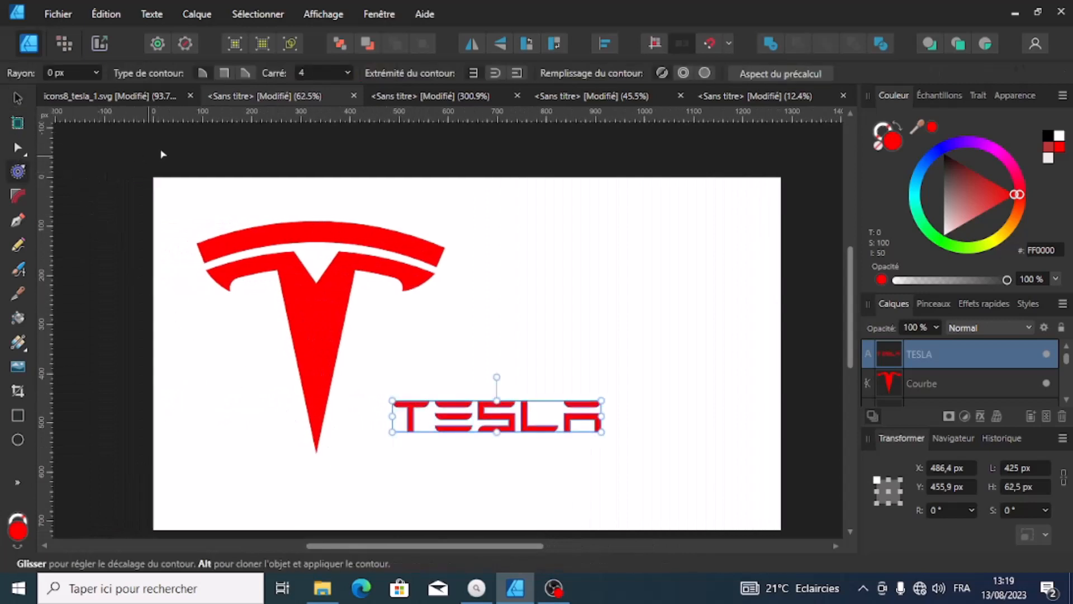
{"action": "left_click_drag", "start_coordinate": [204, 293], "coordinate": [229, 316]}
{"action": "left_click", "coordinate": [97, 131]}
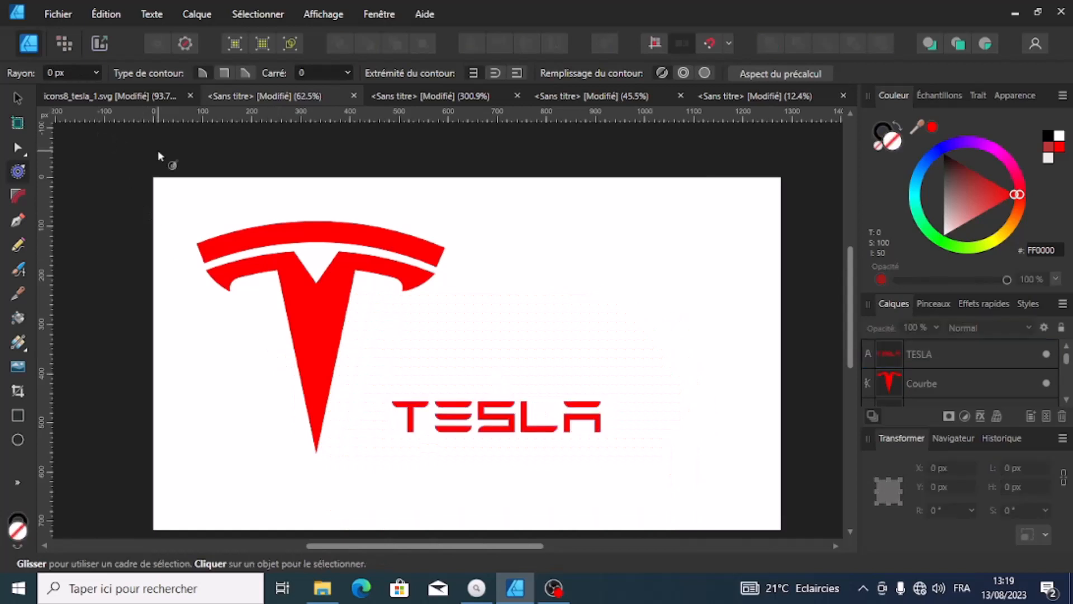
Select the upper arc and the T together and bring up the commands available for them
{"action": "left_click", "coordinate": [18, 97]}
{"action": "left_click_drag", "start_coordinate": [161, 136], "coordinate": [459, 528]}
{"action": "right_click", "coordinate": [407, 253]}
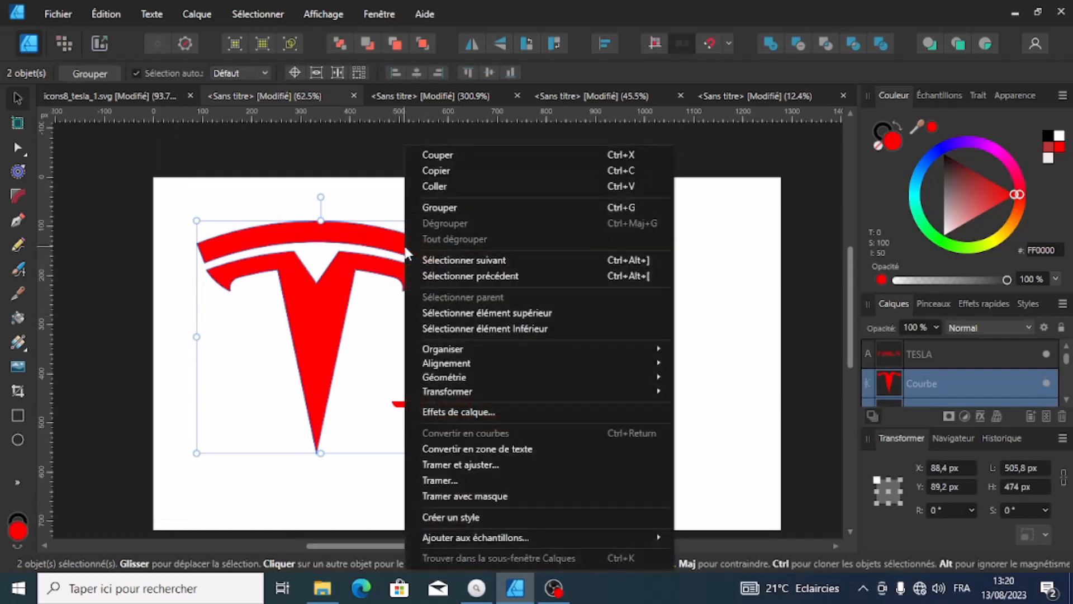